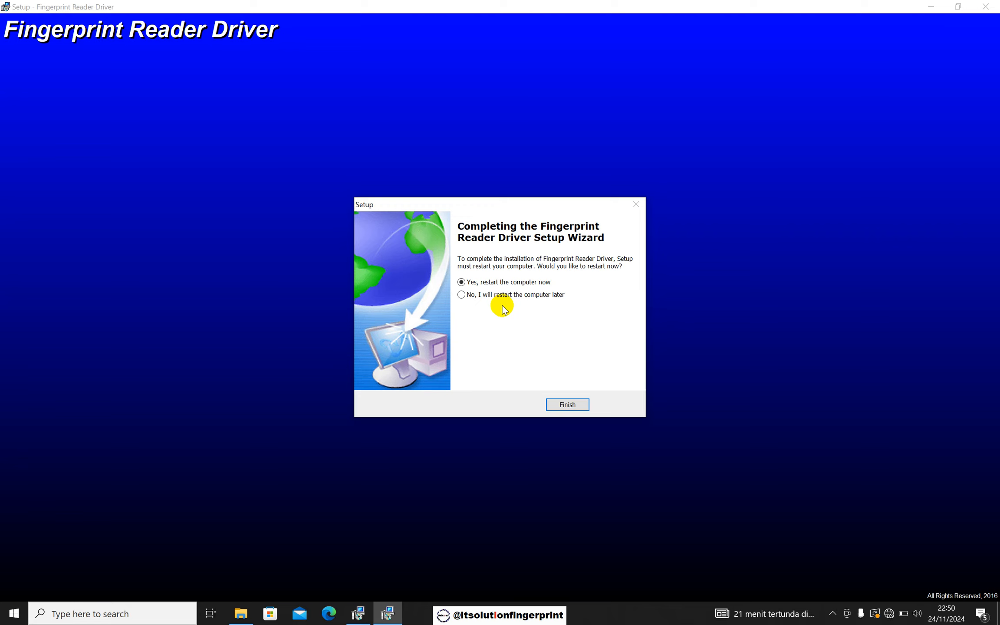
Step: Finish the Fingerprint Reader Driver setup with the computer restart postponed, and finish the Solution setup wizard
{"action": "left_click", "coordinate": [464, 297]}
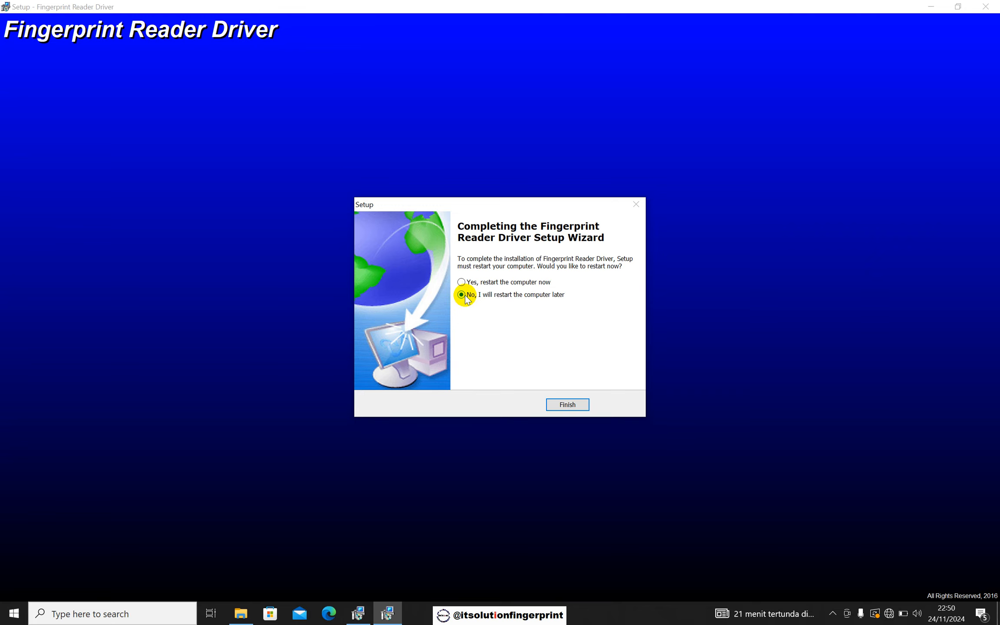
{"action": "left_click", "coordinate": [568, 406]}
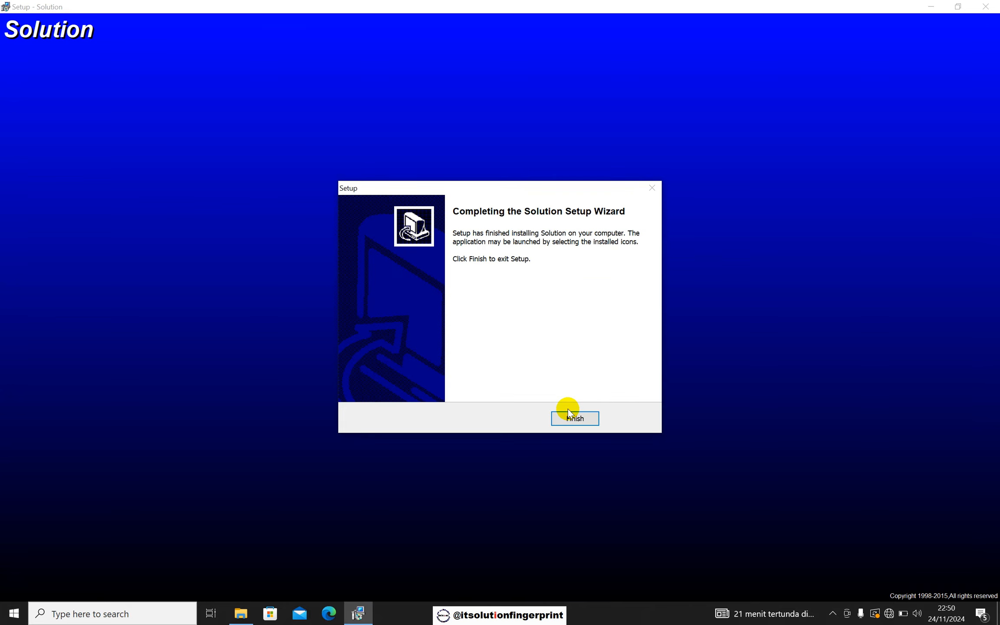
{"action": "left_click", "coordinate": [574, 419]}
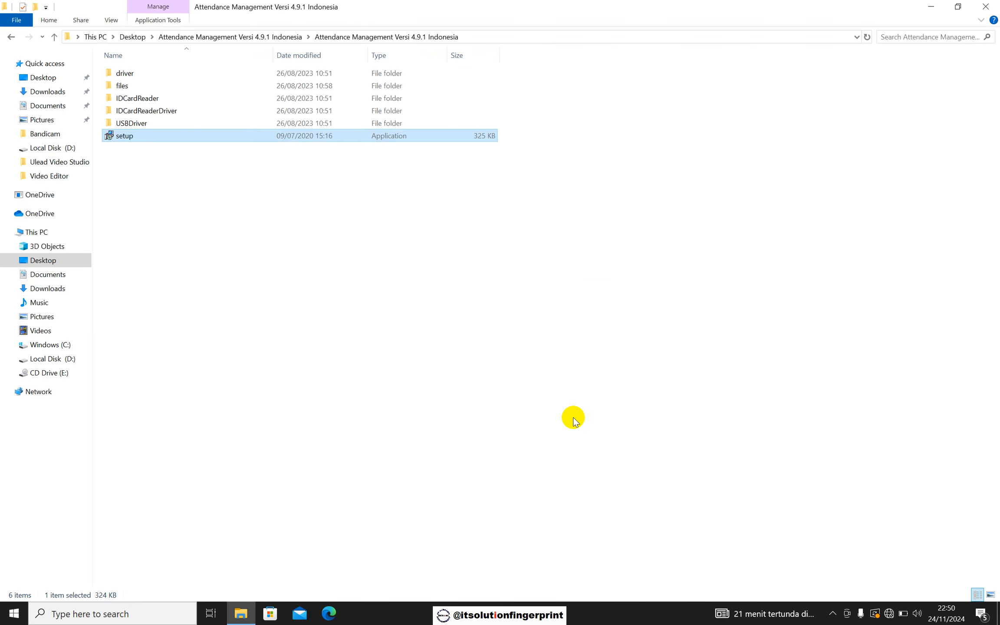
Step: Launch Solution Attendance Management from the desktop and maximize its window
{"action": "left_click", "coordinate": [929, 7]}
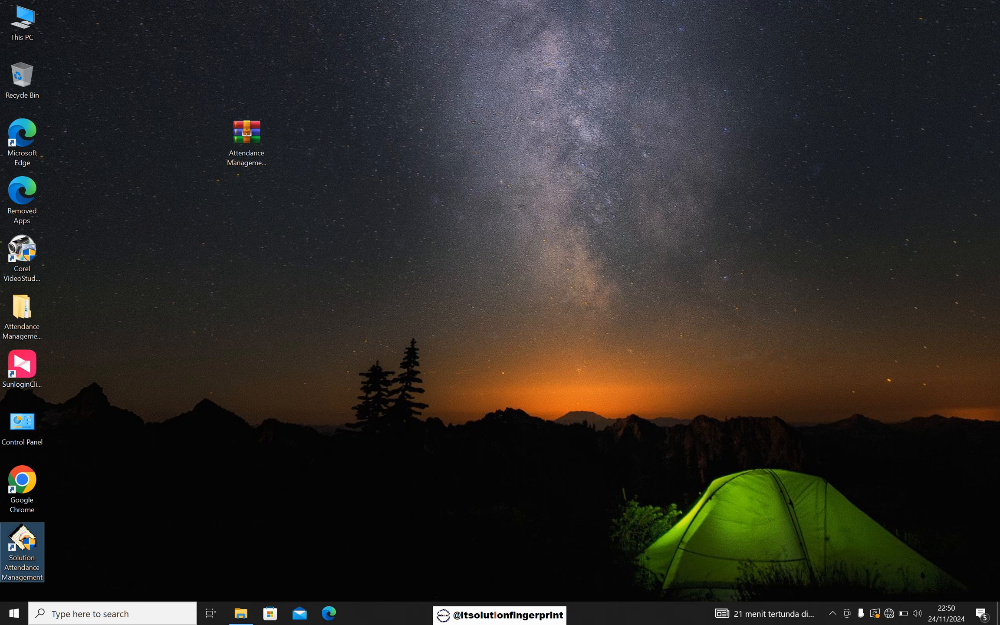
{"action": "left_click", "coordinate": [431, 395]}
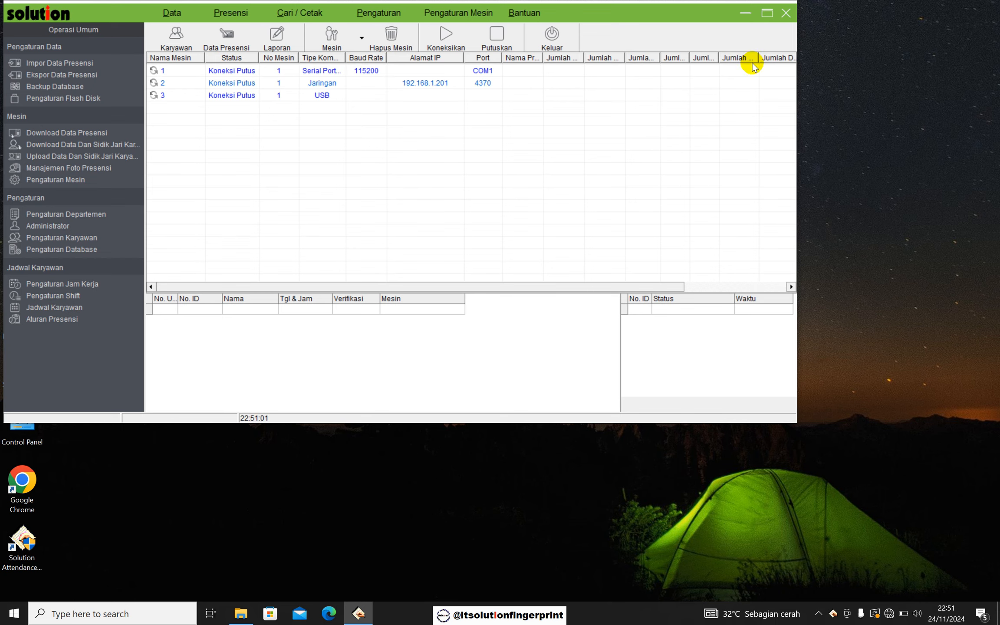
{"action": "left_click", "coordinate": [768, 14]}
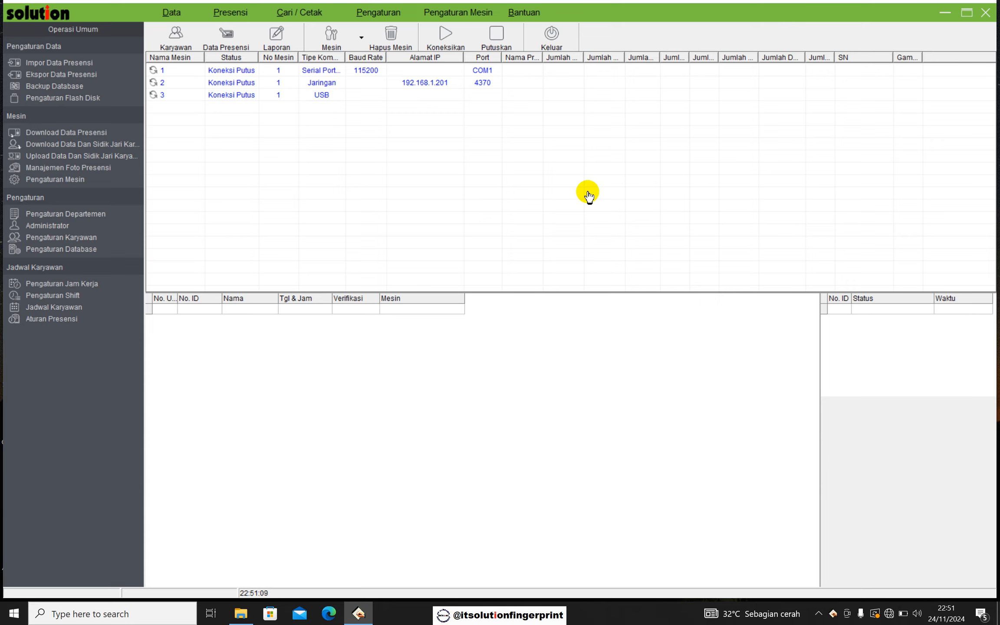
Step: Check the attendance program's version information in its profile window and close that window
{"action": "left_click", "coordinate": [520, 18]}
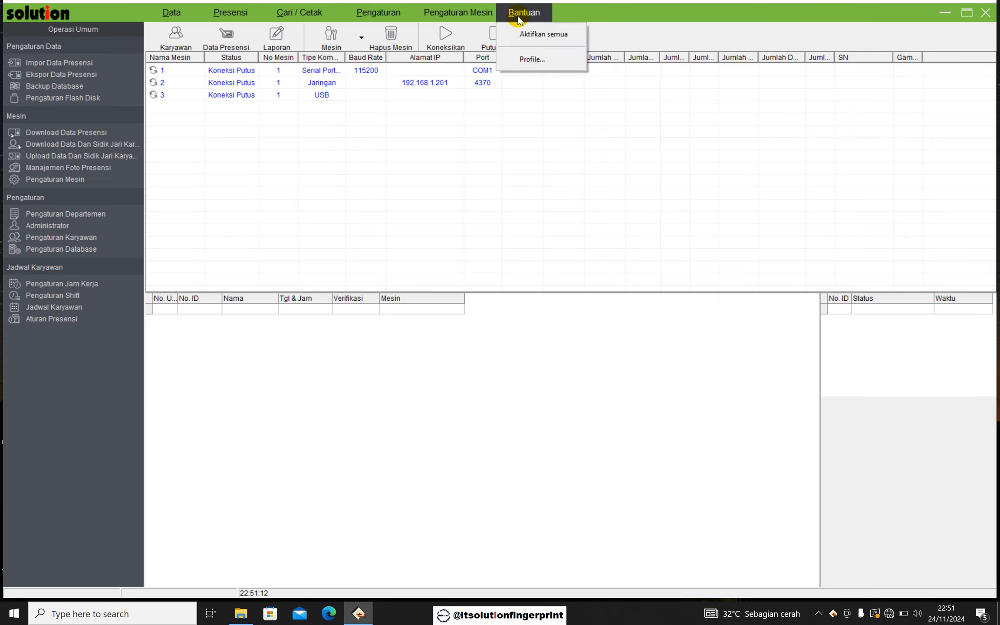
{"action": "left_click", "coordinate": [532, 65]}
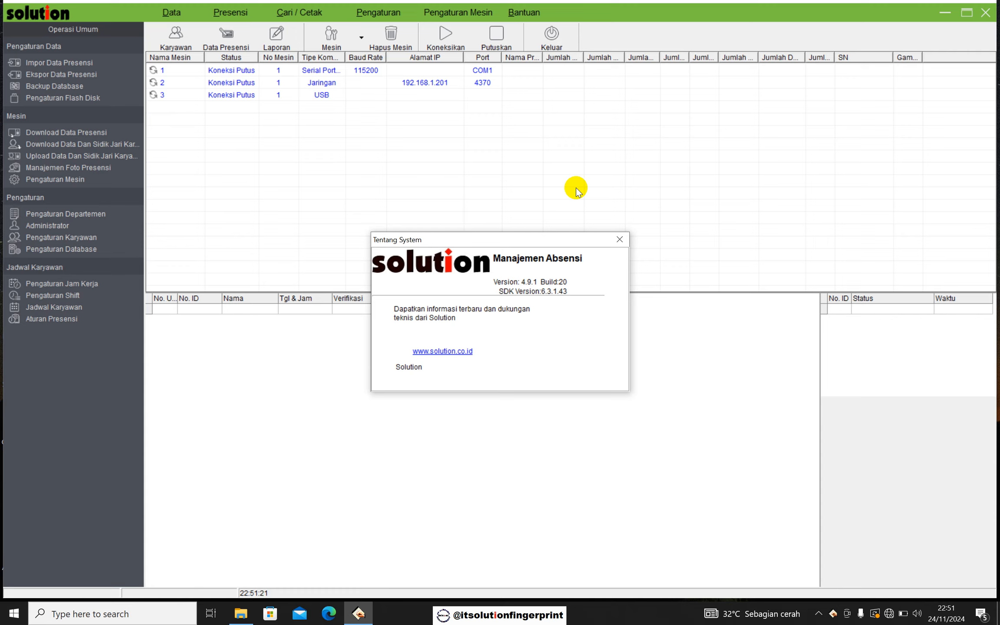
{"action": "left_click", "coordinate": [619, 239]}
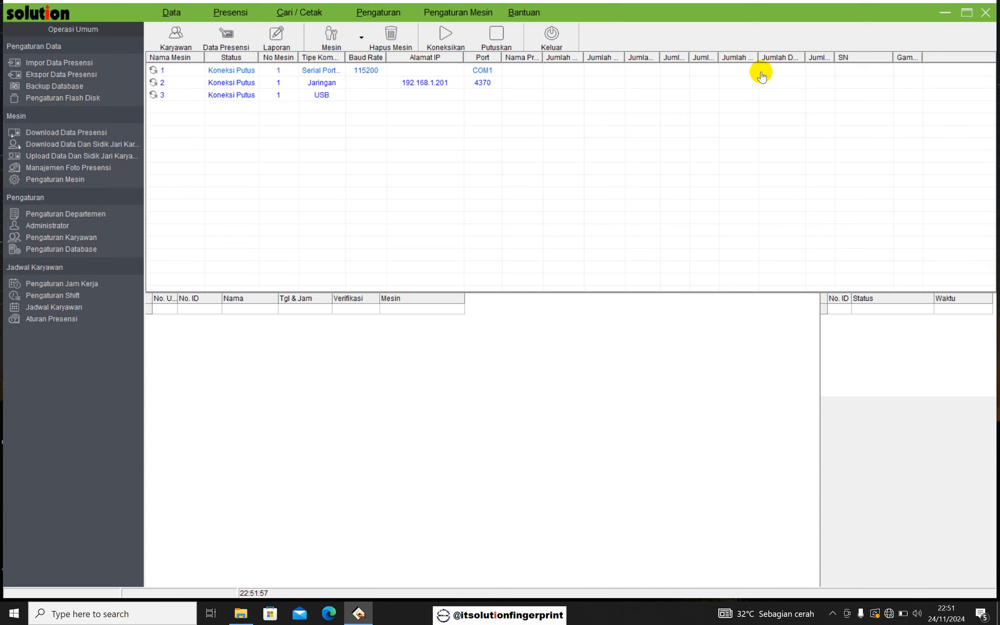
Step: Switch to File Explorer and open the Solution installation folder inside Program Files (x86) on drive C
{"action": "left_click", "coordinate": [945, 13]}
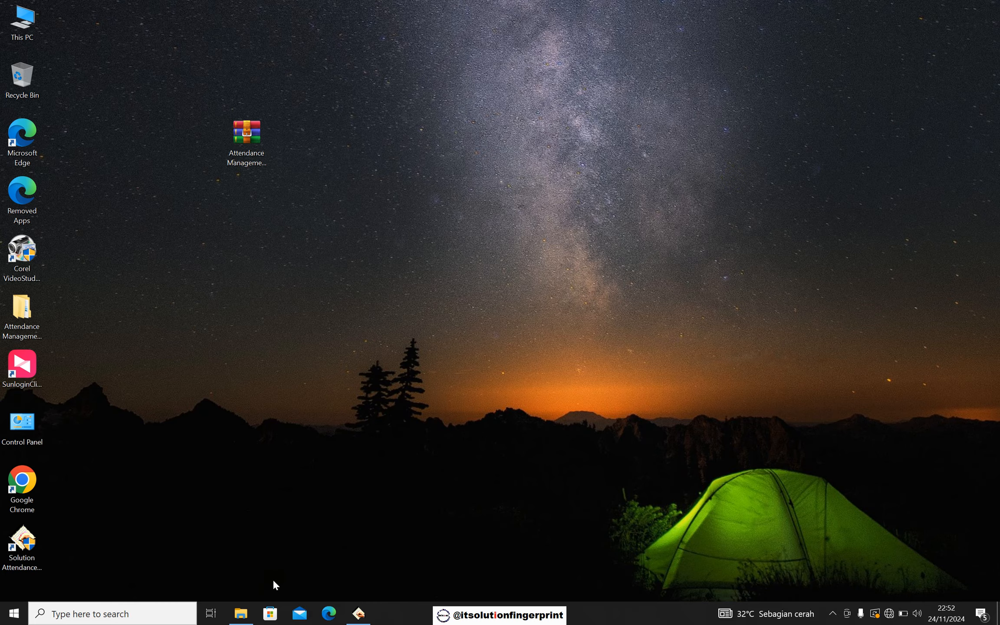
{"action": "left_click", "coordinate": [241, 613]}
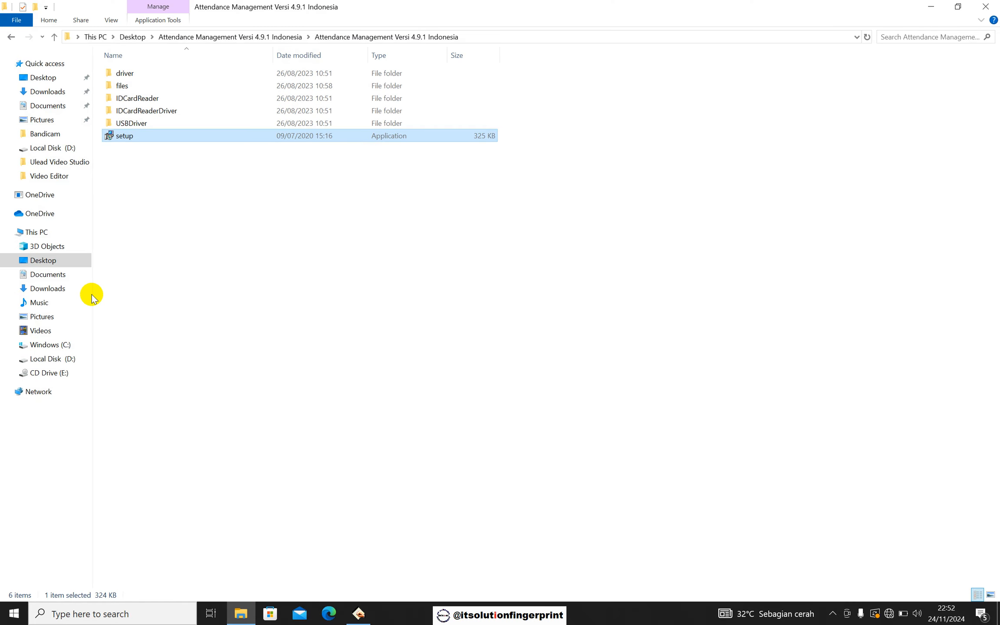
{"action": "left_click", "coordinate": [61, 347]}
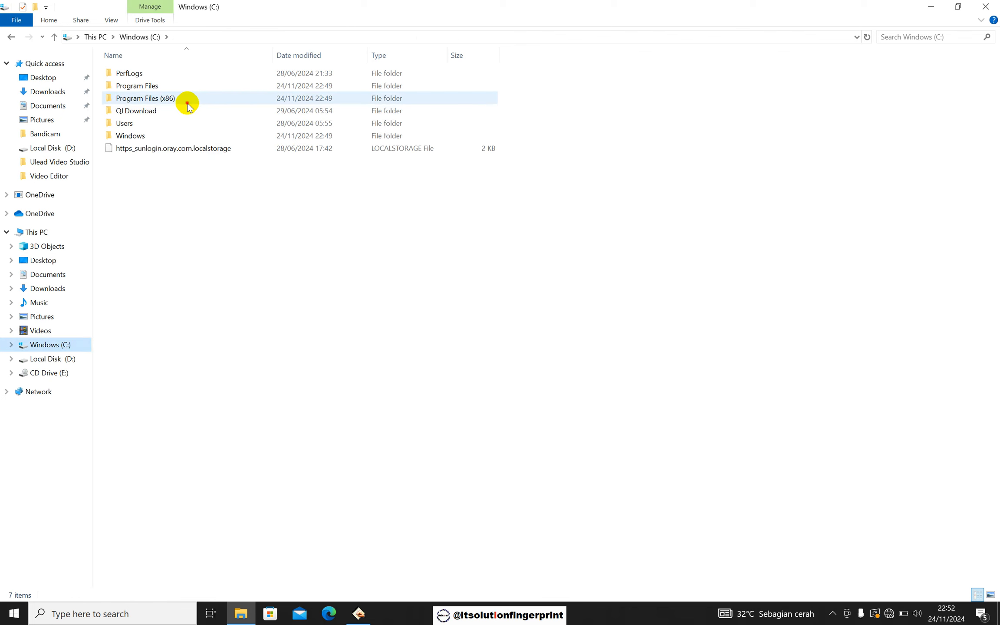
{"action": "double_click", "coordinate": [188, 104]}
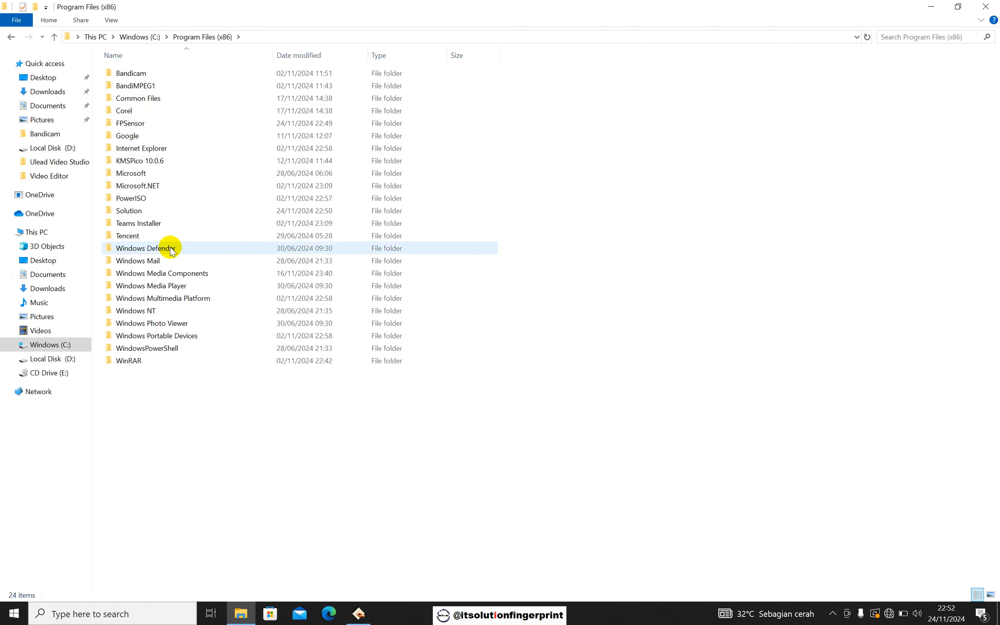
{"action": "left_click", "coordinate": [156, 211]}
{"action": "double_click", "coordinate": [157, 210]}
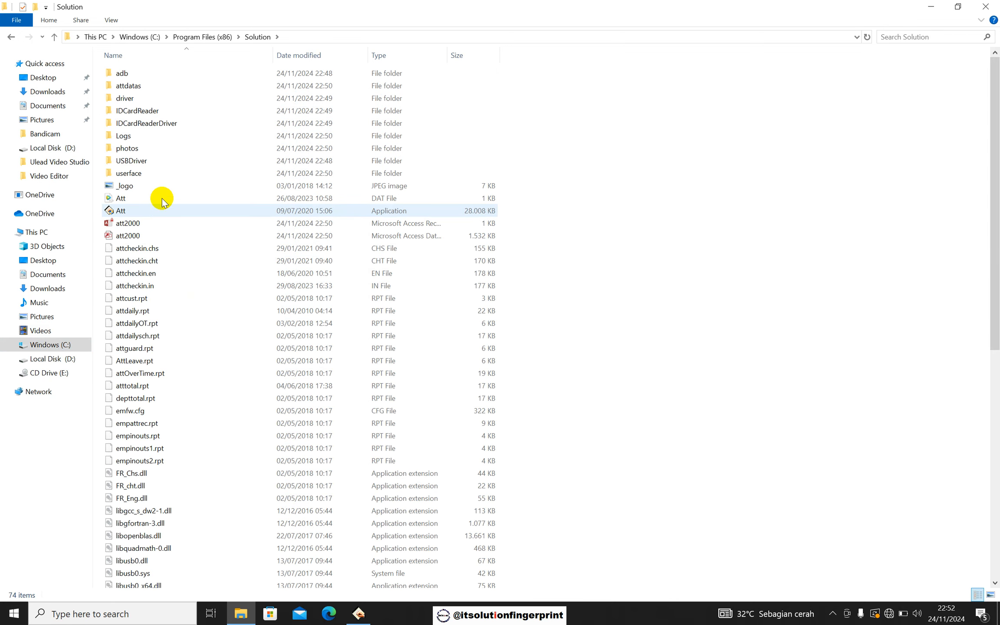
Step: Look inside the userface folder of the Solution installation and close the File Explorer window
{"action": "left_click", "coordinate": [173, 175]}
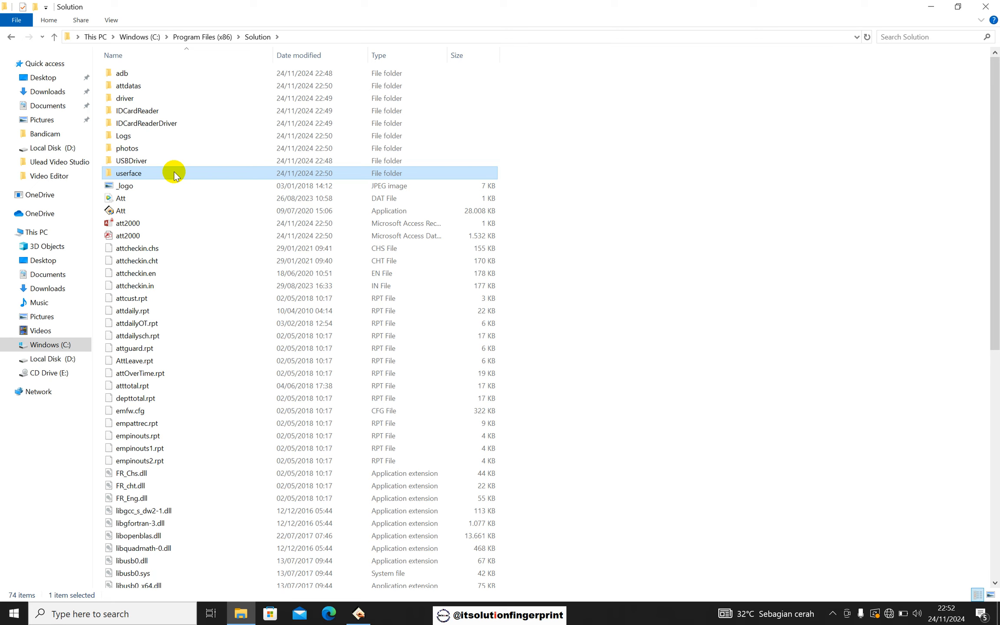
{"action": "left_click", "coordinate": [173, 174]}
{"action": "double_click", "coordinate": [181, 174]}
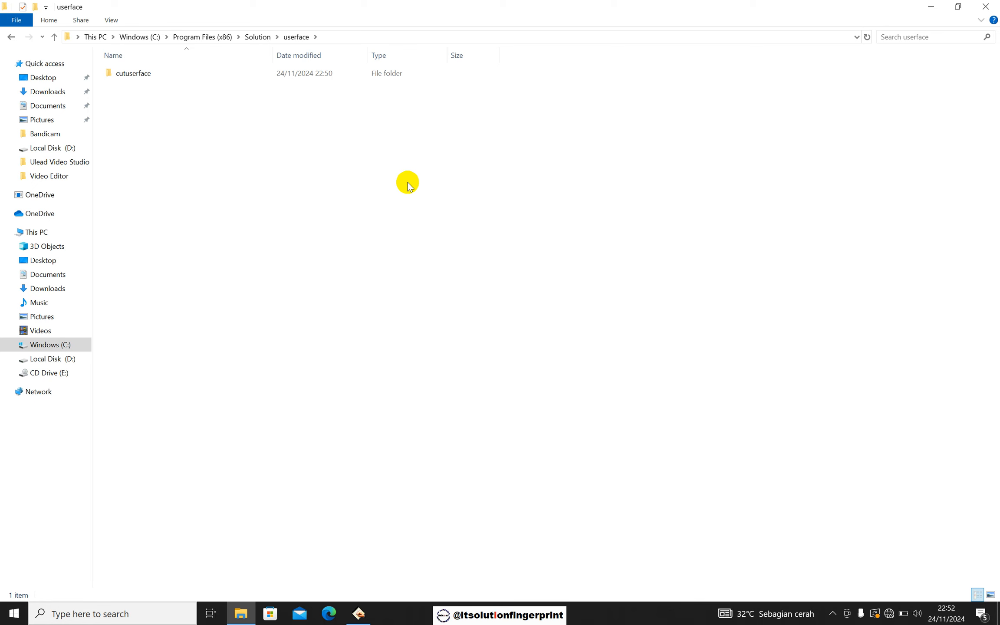
{"action": "left_click", "coordinate": [993, 7]}
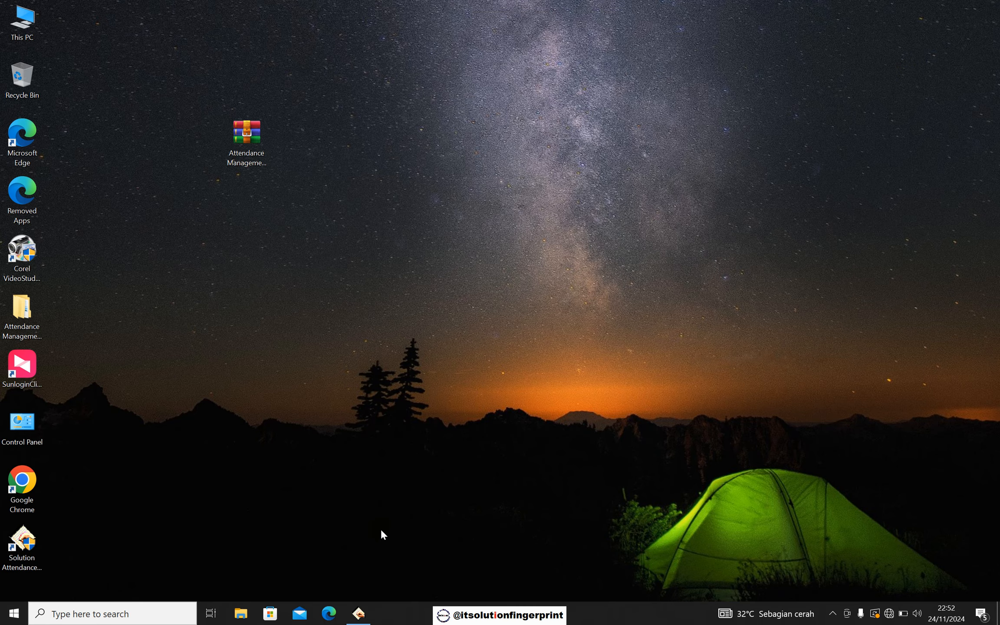
Step: Switch back to Solution Attendance Management and set the company name in the attendance rules to PT. SOLUTION FINGERPRIN
{"action": "mouse_move", "coordinate": [358, 613]}
{"action": "left_click", "coordinate": [389, 582]}
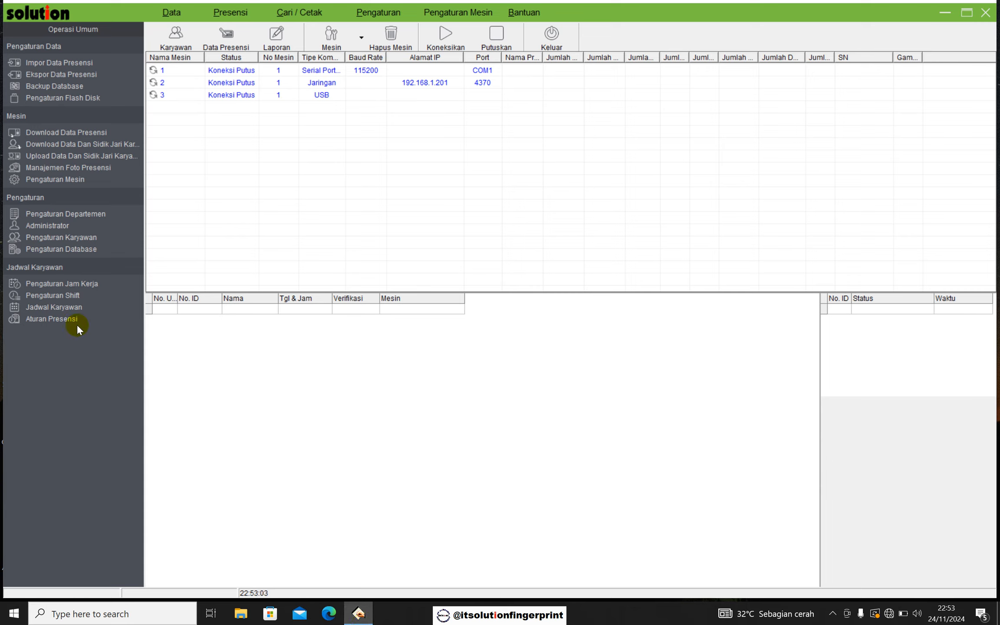
{"action": "left_click", "coordinate": [63, 325]}
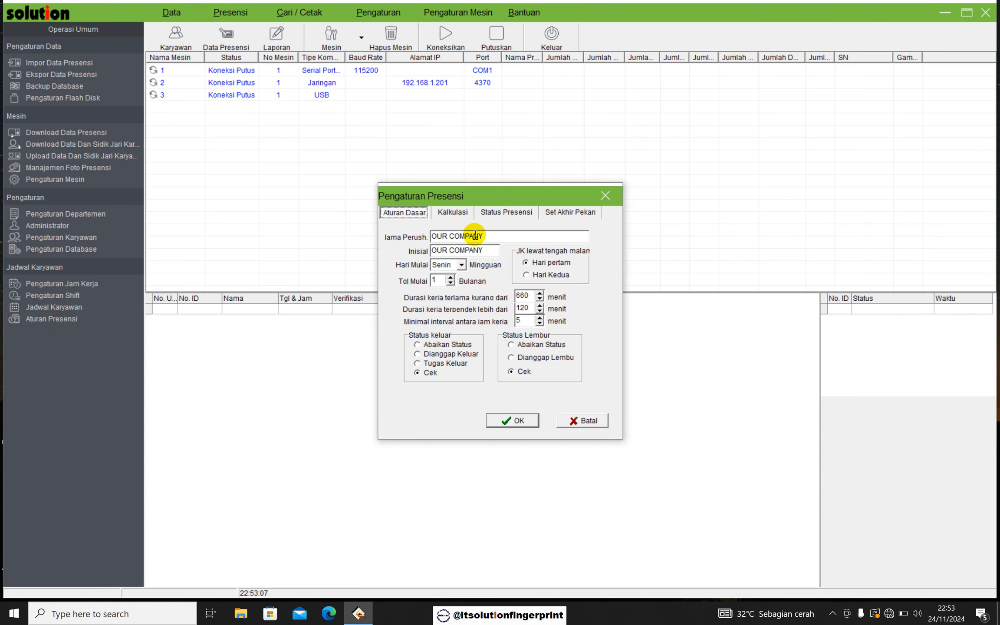
{"action": "double_click", "coordinate": [497, 235]}
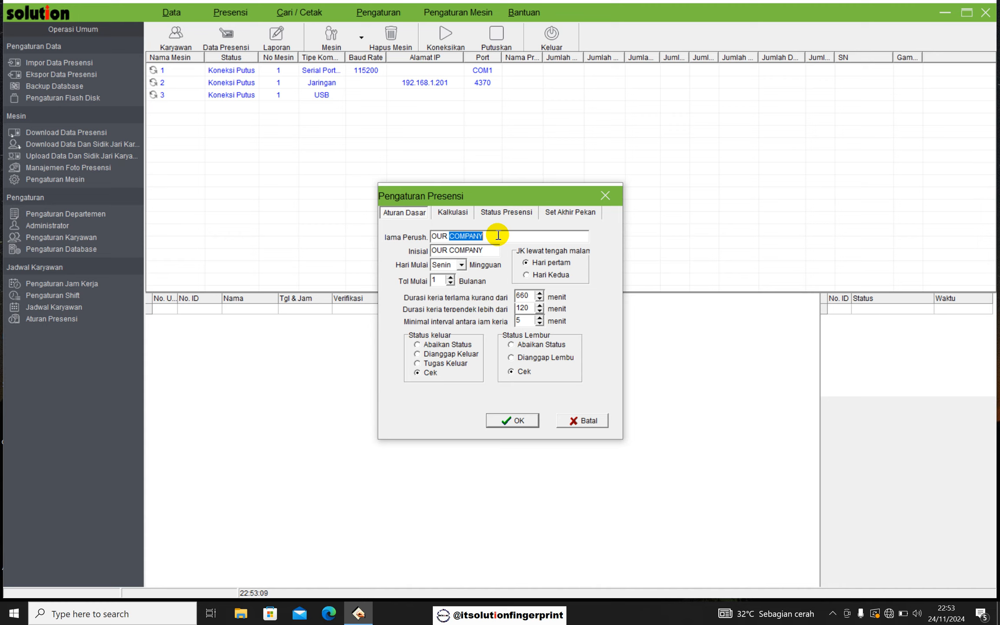
{"action": "key", "text": "BackSpace"}
{"action": "key", "text": "BackSpace"}
{"action": "key", "text": "BackSpace"}
{"action": "key", "text": "BackSpace"}
{"action": "key", "text": "BackSpace"}
{"action": "type", "text": "PT"}
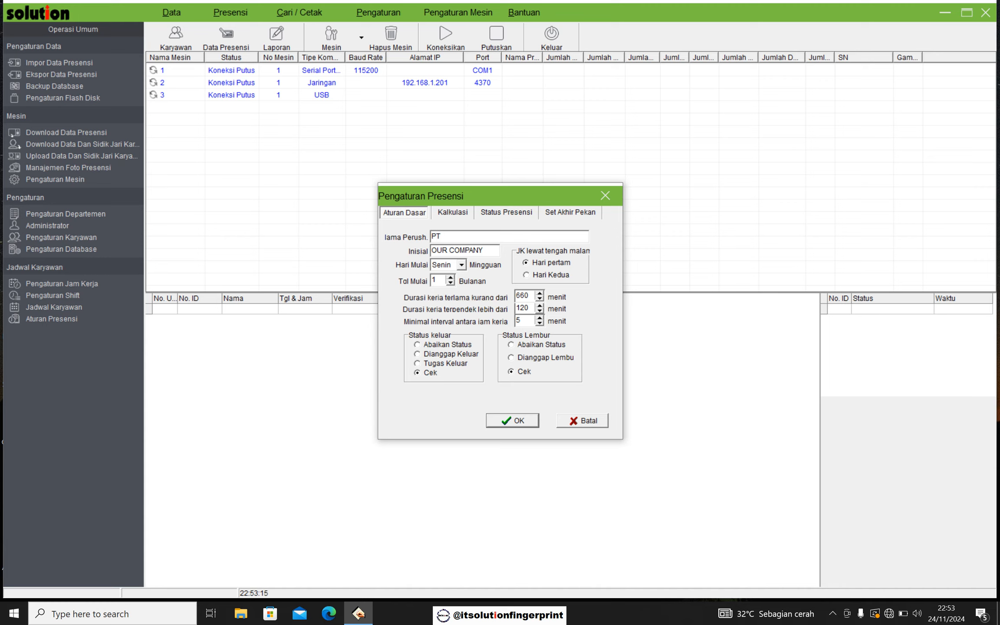
{"action": "type", "text": ". SOLUTION FINGERPRIN"}
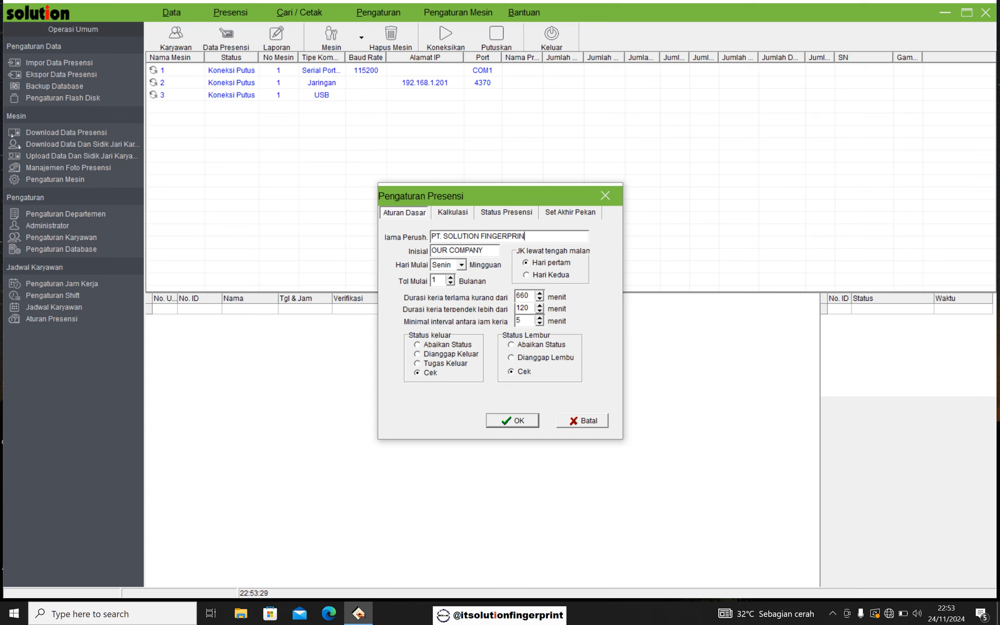
Step: Replace the company's initials in the basic attendance rules with SOLUTION
{"action": "double_click", "coordinate": [492, 253]}
{"action": "key", "text": "BackSpace"}
{"action": "key", "text": "BackSpace"}
{"action": "key", "text": "BackSpace"}
{"action": "key", "text": "BackSpace"}
{"action": "key", "text": "BackSpace"}
{"action": "type", "text": "S"}
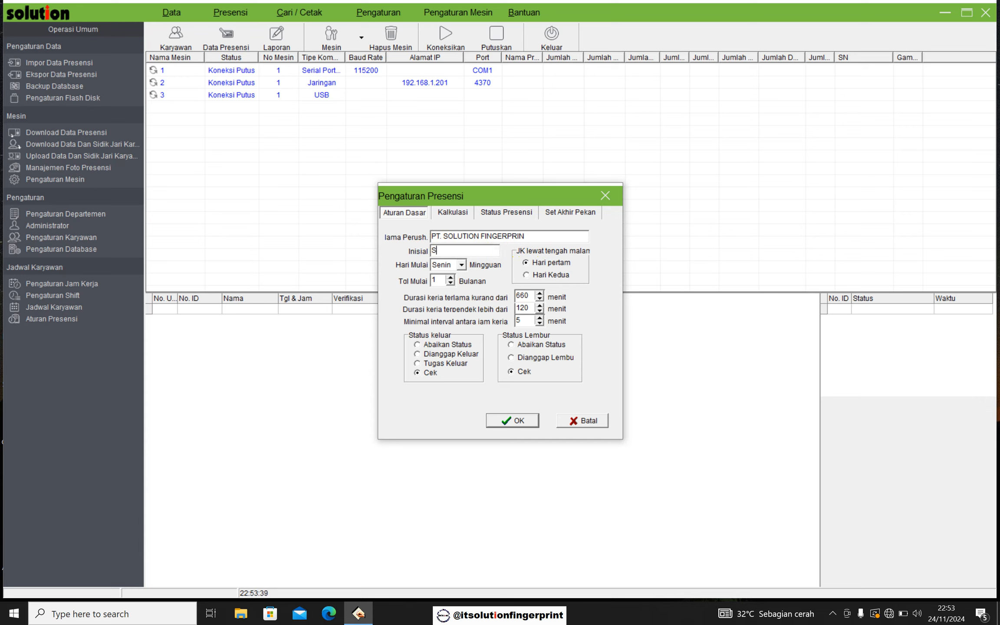
{"action": "type", "text": "OLUTION"}
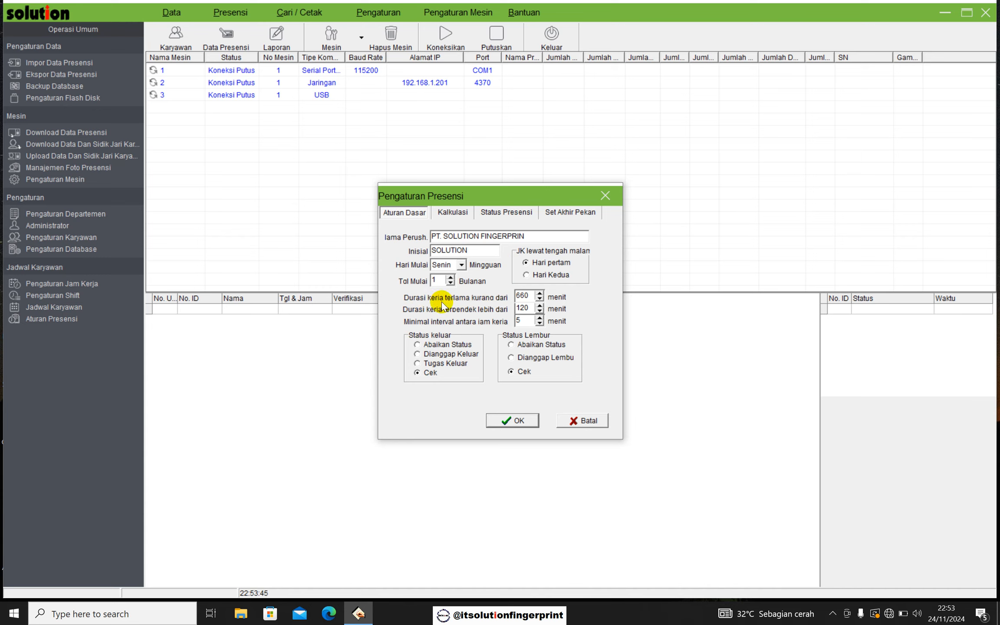
Step: Set the longest work duration limit to 1440 minutes and bring up the attendance calculation rules
{"action": "left_click", "coordinate": [521, 294]}
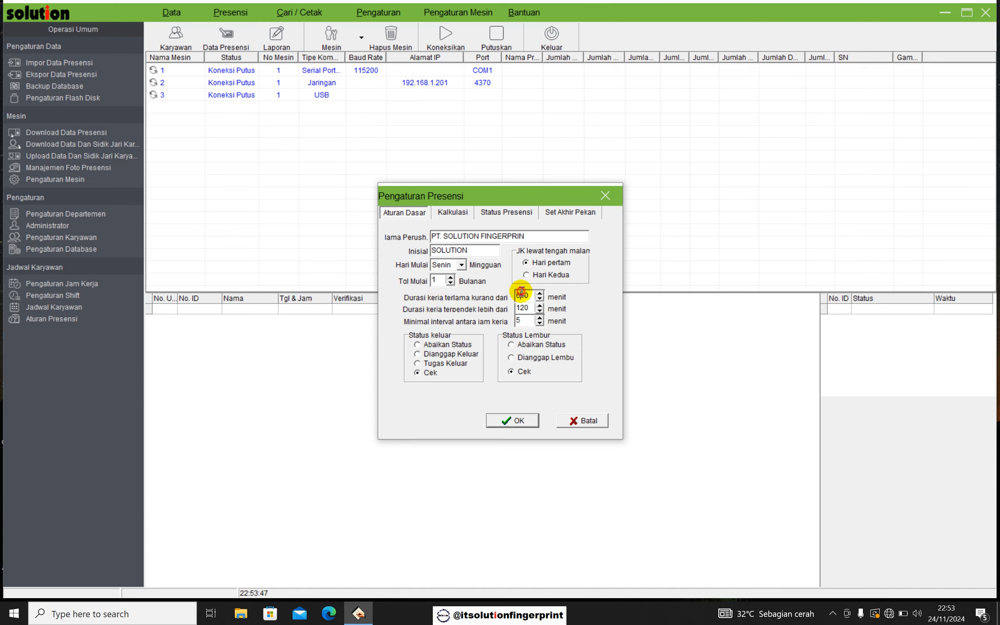
{"action": "double_click", "coordinate": [521, 293]}
{"action": "type", "text": "1440"}
{"action": "left_click", "coordinate": [454, 213]}
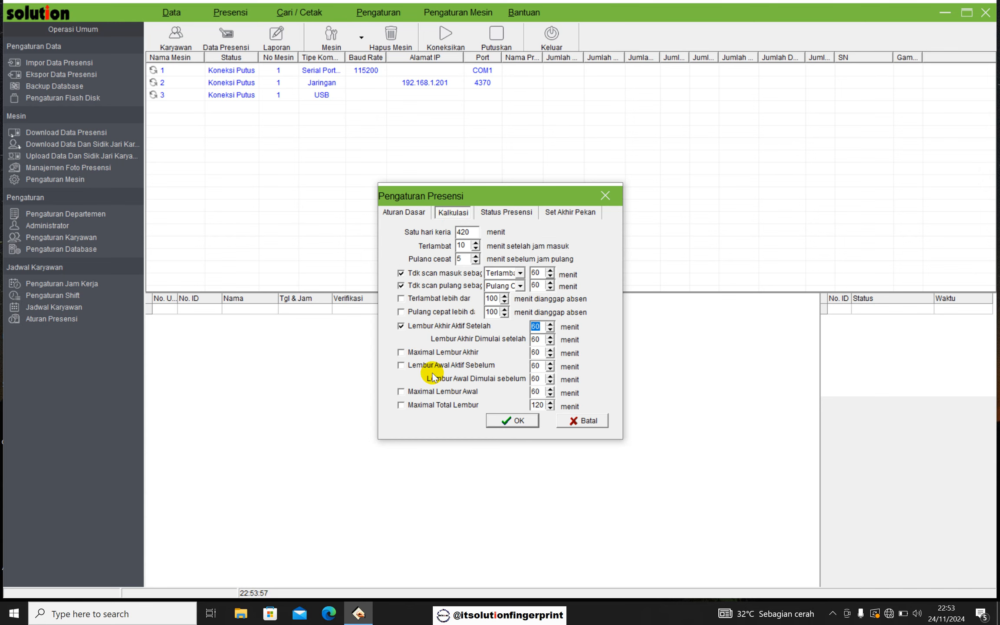
Step: Toggle the Hitung Berapa counting option for the BLeave, Normal, Late and Early attendance statuses, and select the AfL status
{"action": "left_click", "coordinate": [507, 213]}
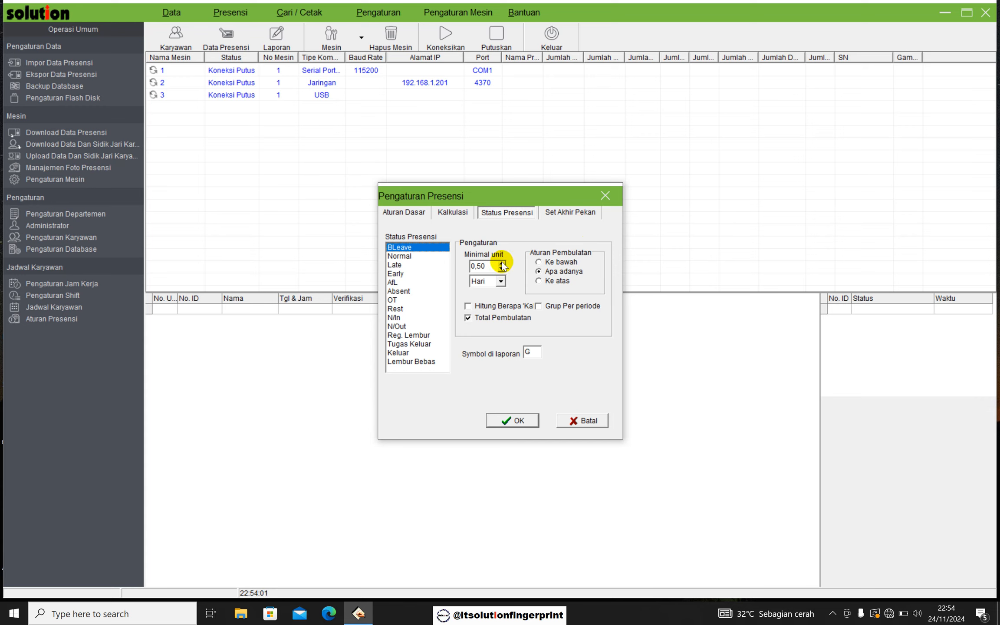
{"action": "left_click", "coordinate": [468, 306]}
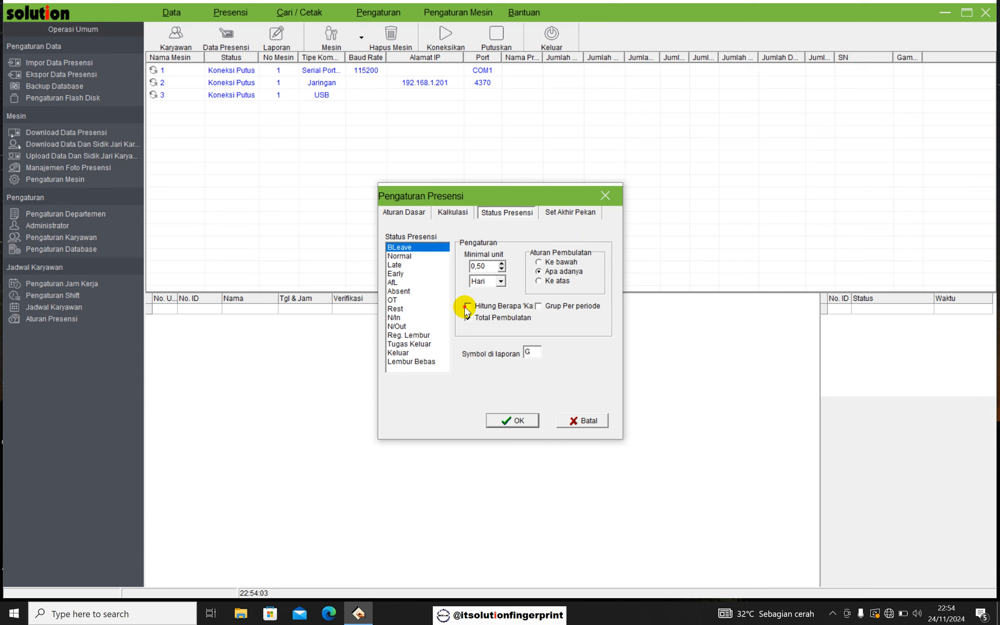
{"action": "left_click", "coordinate": [404, 256]}
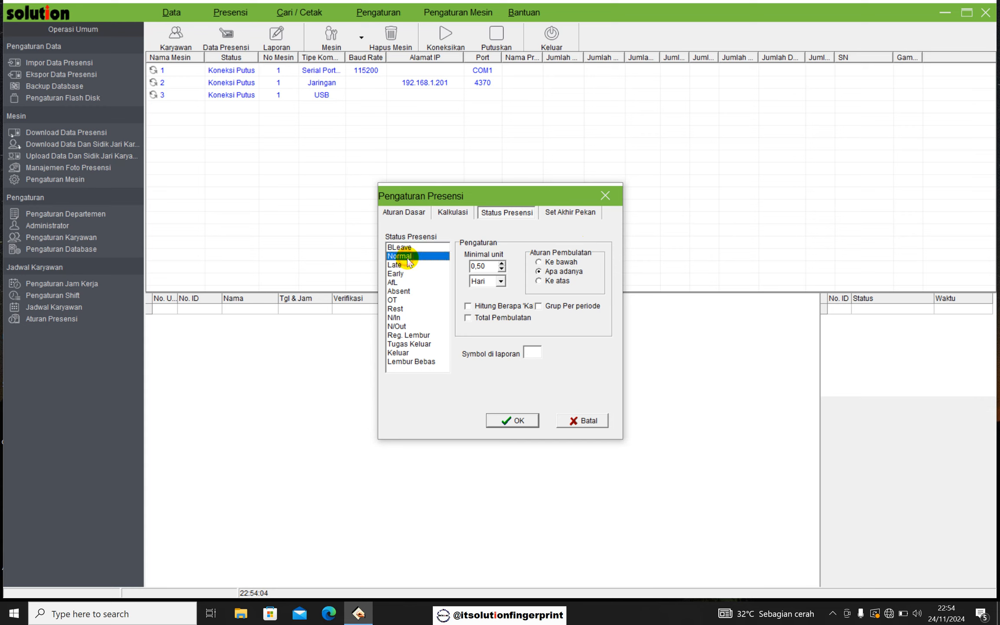
{"action": "left_click", "coordinate": [467, 306]}
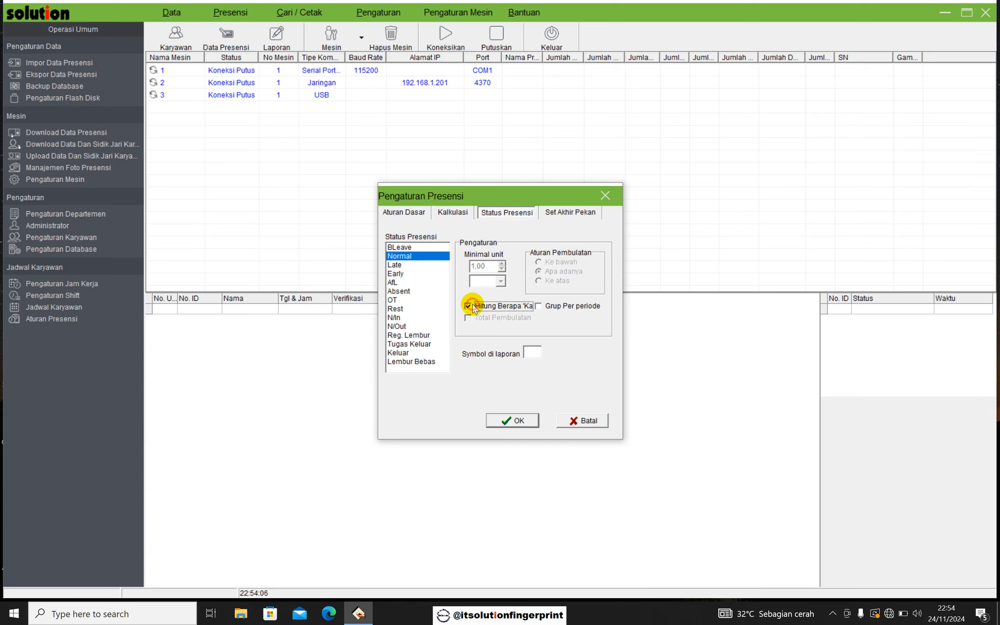
{"action": "left_click", "coordinate": [398, 266]}
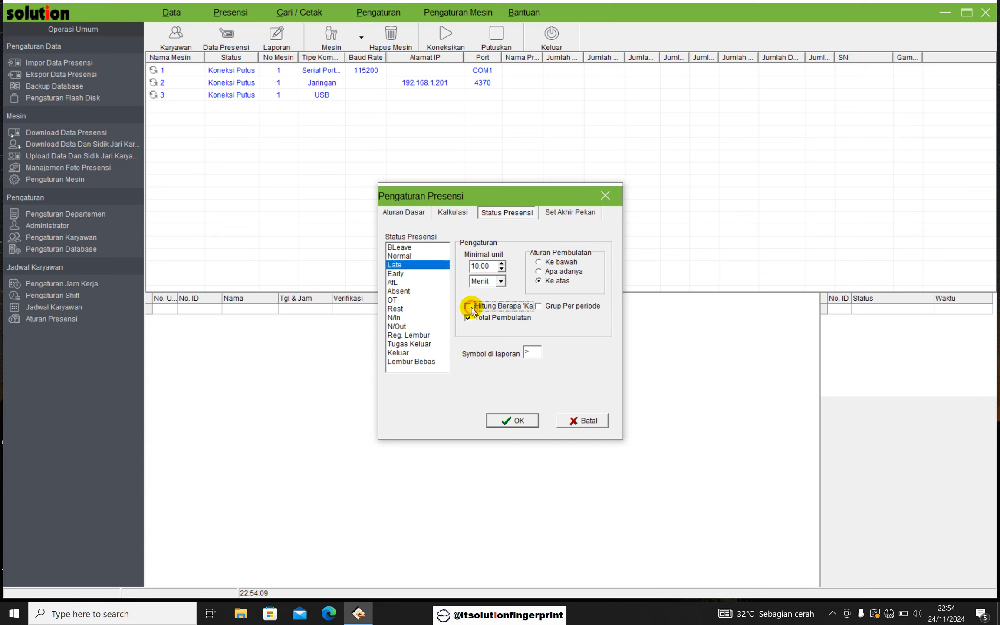
{"action": "left_click", "coordinate": [404, 274]}
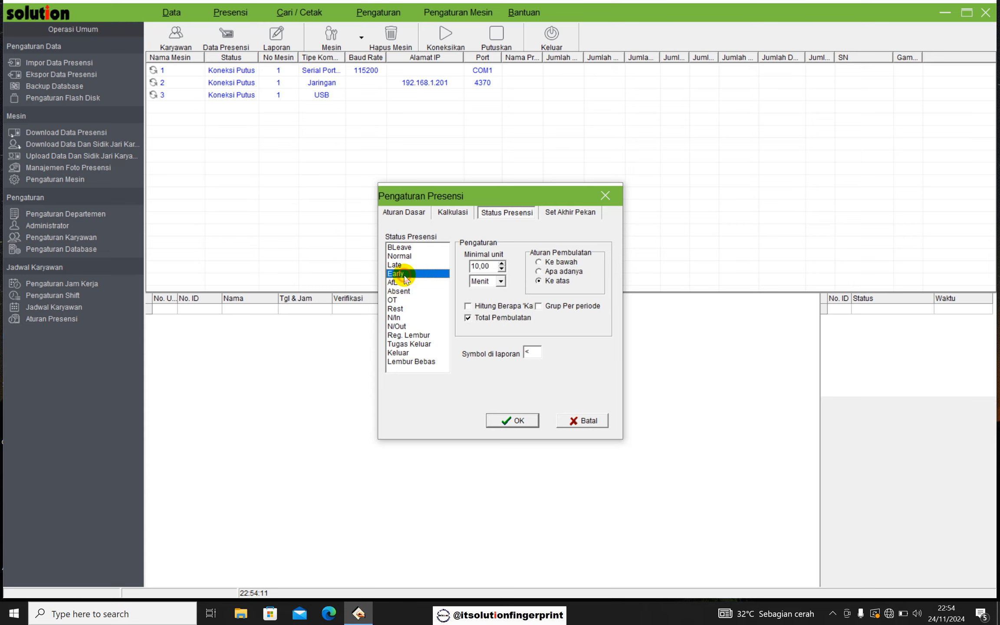
{"action": "left_click", "coordinate": [468, 306]}
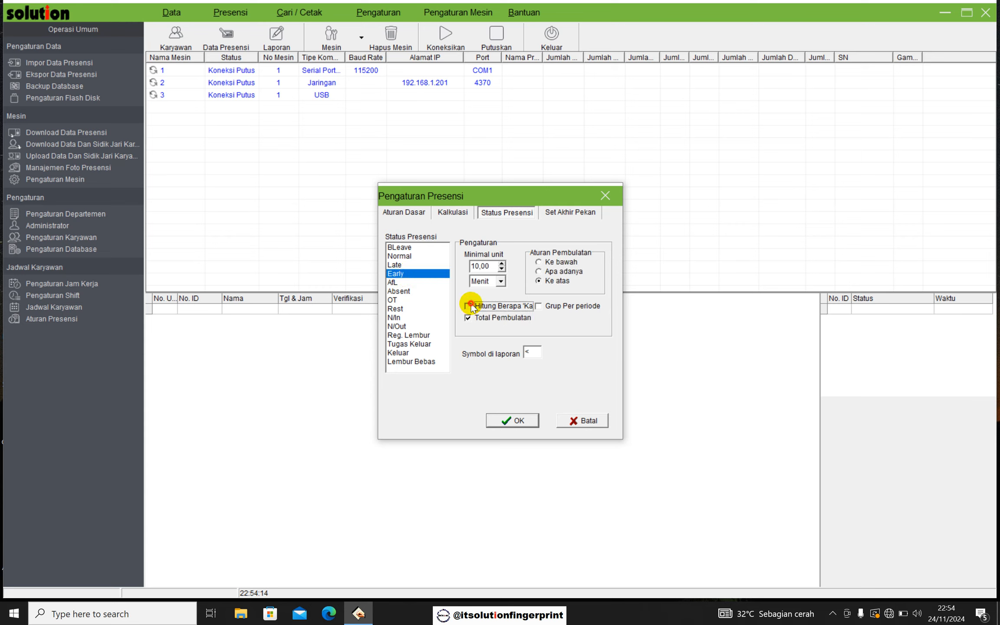
{"action": "left_click", "coordinate": [405, 282]}
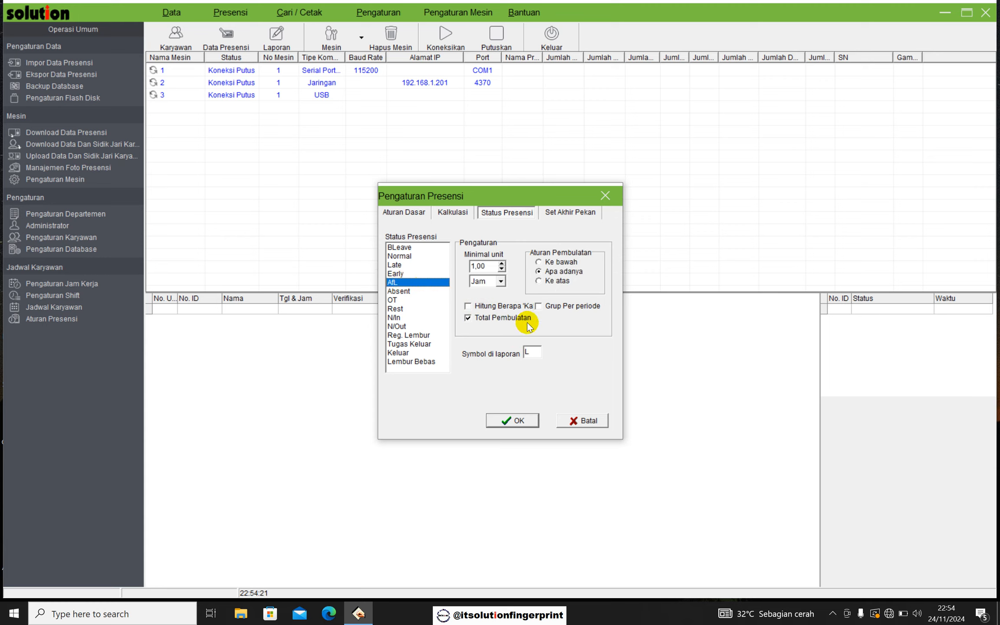
Step: Set Minggu as the weekend day, count weekends as overtime, and save the attendance rules
{"action": "left_click", "coordinate": [568, 214]}
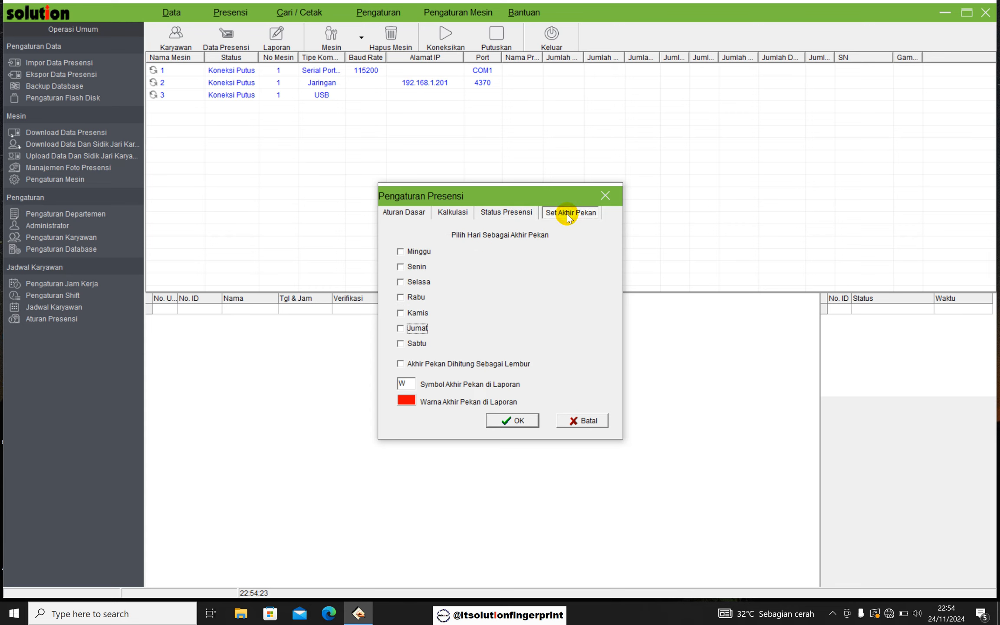
{"action": "left_click", "coordinate": [400, 251]}
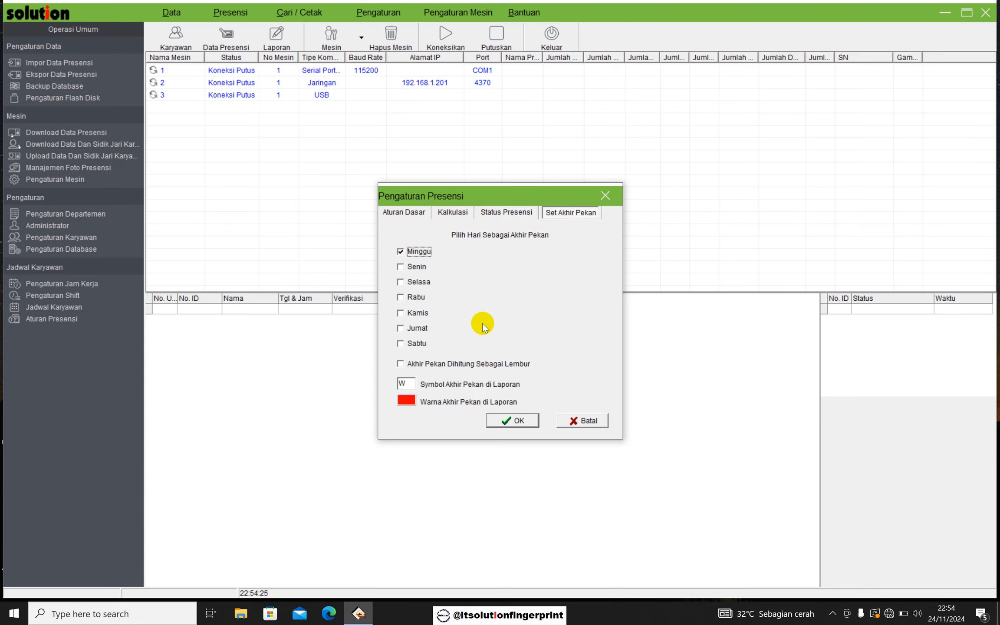
{"action": "left_click", "coordinate": [406, 366]}
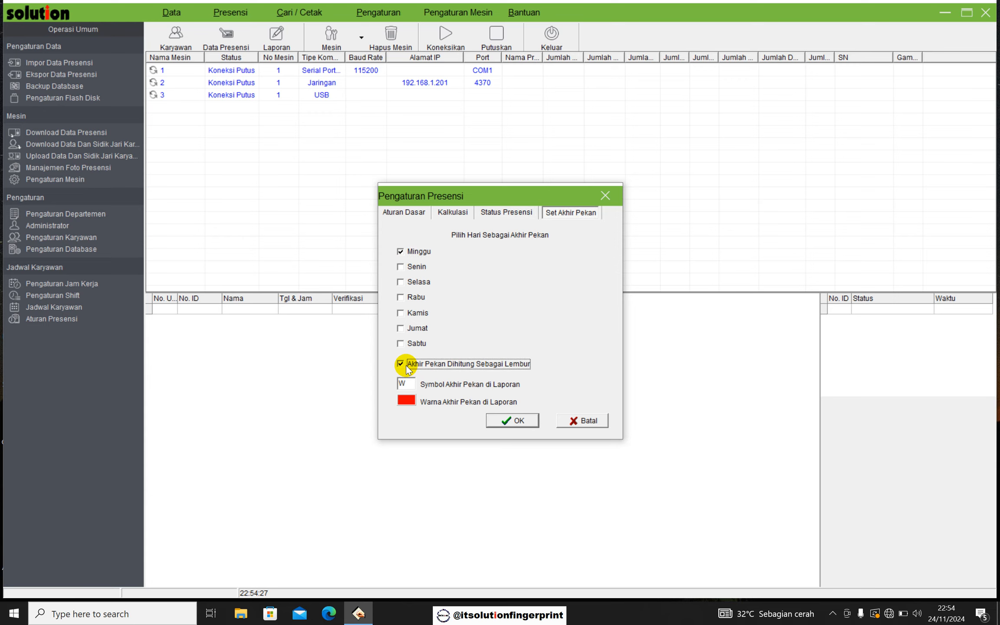
{"action": "left_click", "coordinate": [511, 426]}
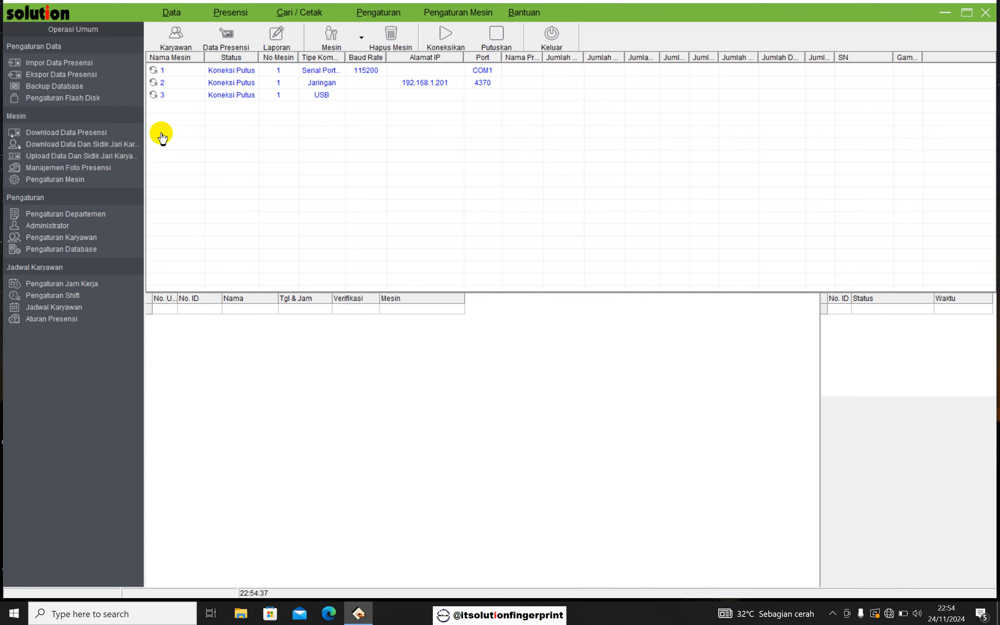
Step: Check the SOLUTION department in the employee list, then close the list
{"action": "left_click", "coordinate": [175, 46]}
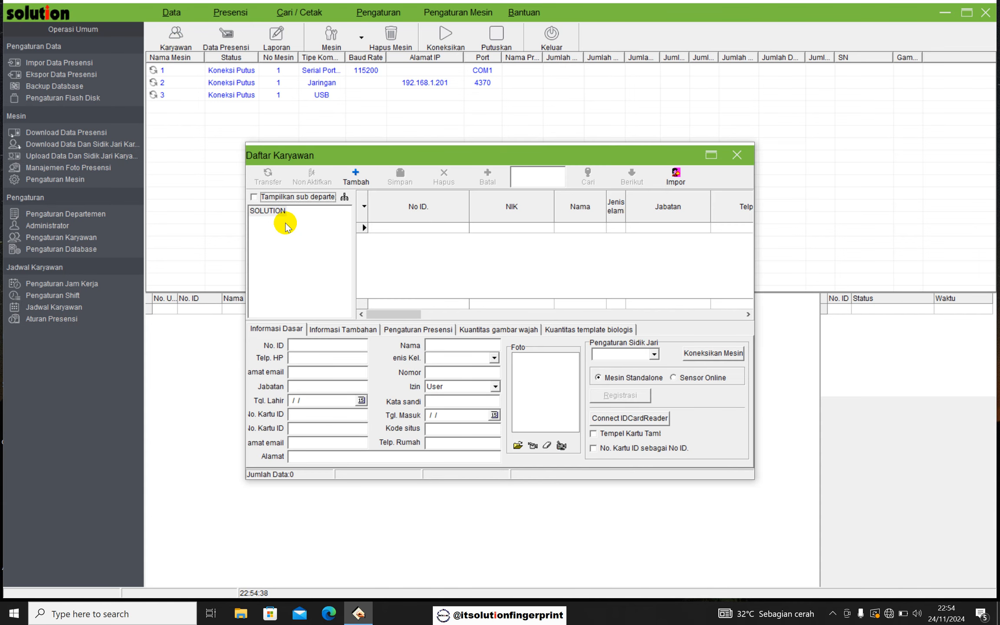
{"action": "left_click", "coordinate": [280, 216]}
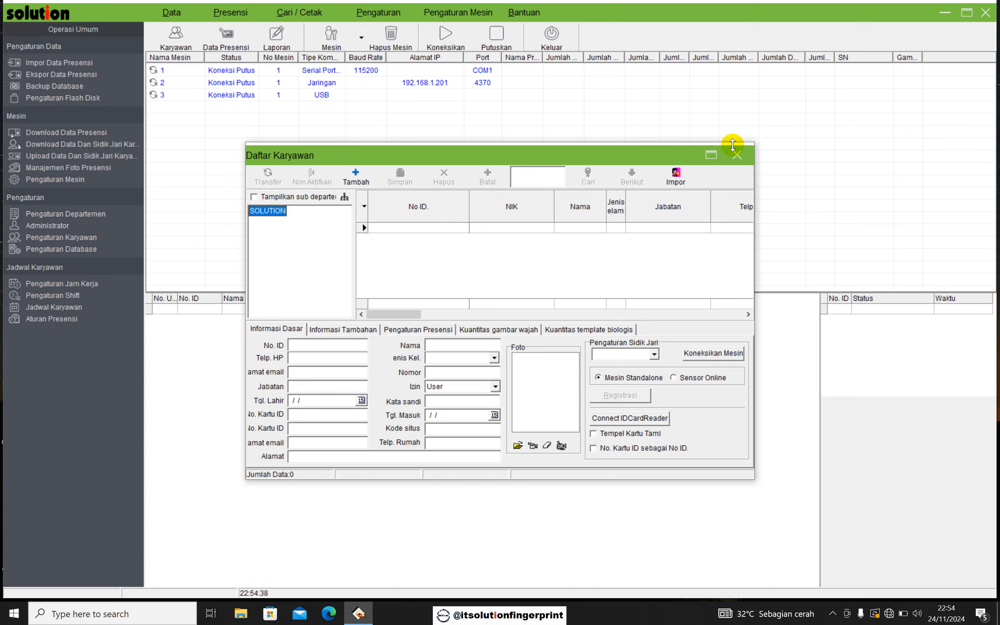
{"action": "left_click", "coordinate": [737, 163]}
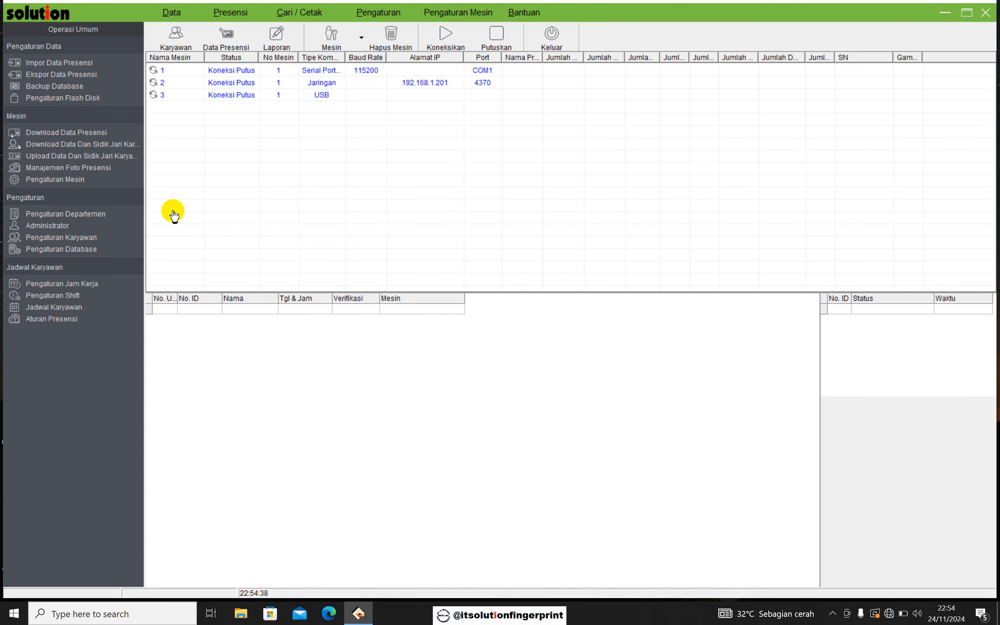
Step: Open the department settings and add a department named IT SUPPORT under SOLUTION
{"action": "left_click", "coordinate": [92, 215]}
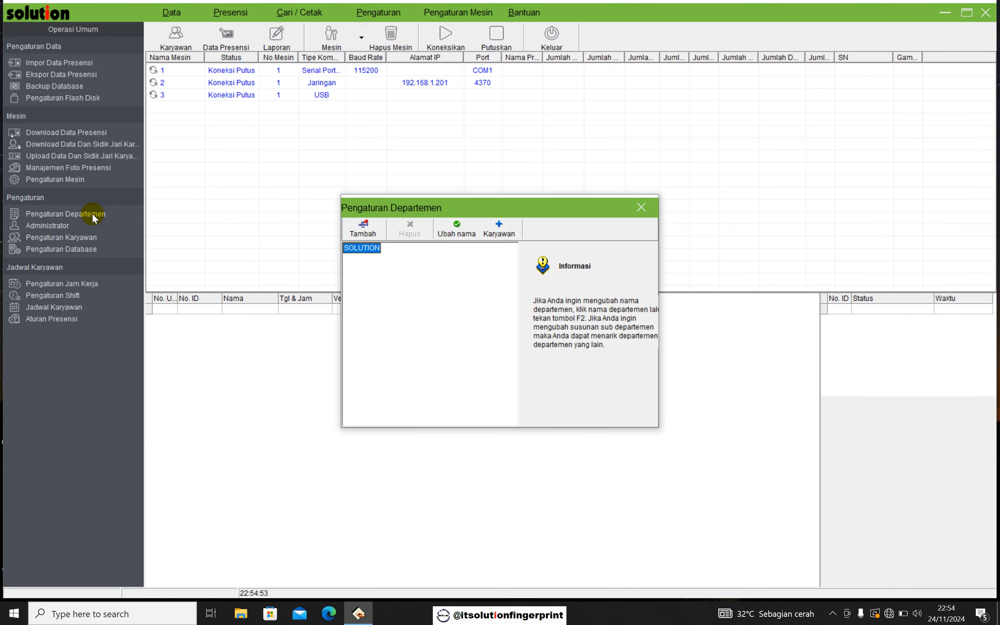
{"action": "left_click", "coordinate": [364, 234]}
{"action": "left_click", "coordinate": [445, 315]}
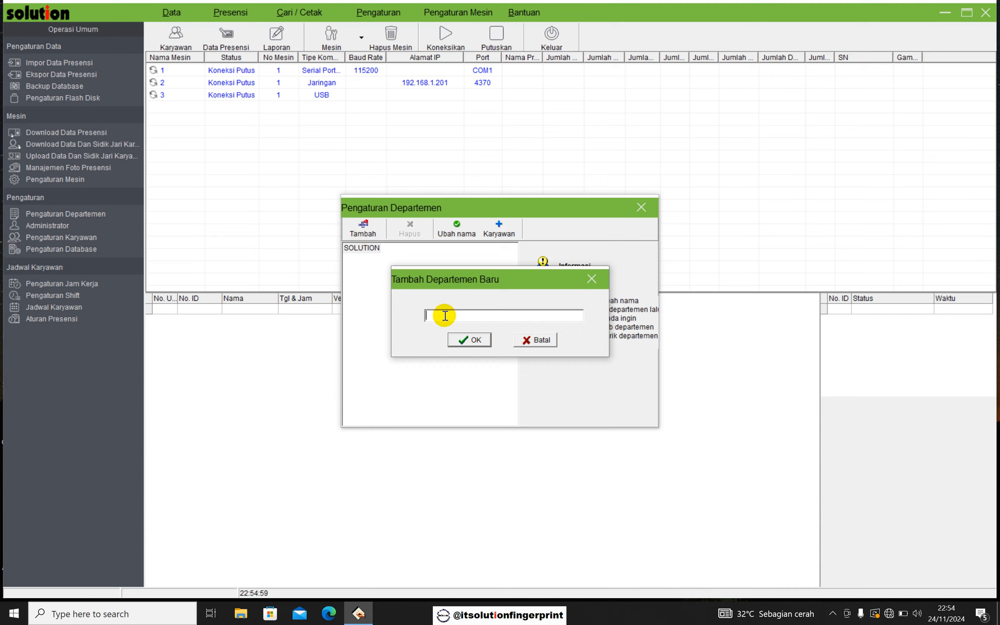
{"action": "type", "text": "IT SUPPORT"}
{"action": "left_click", "coordinate": [471, 344]}
Step: Add another department named TEKHNISI under SOLUTION
{"action": "left_click", "coordinate": [363, 228]}
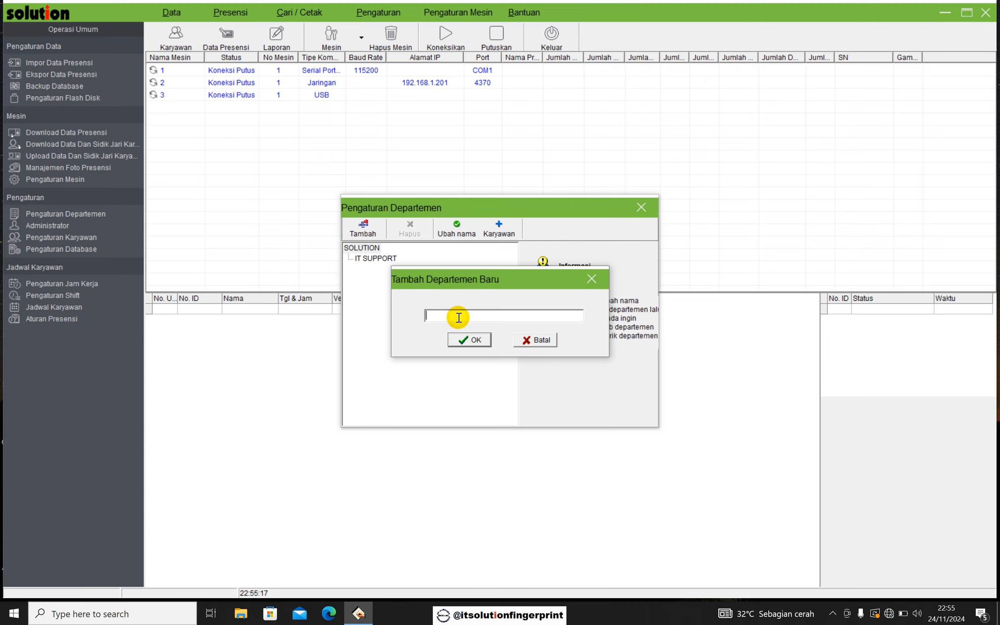
{"action": "type", "text": "t"}
{"action": "key", "text": "BackSpace"}
{"action": "type", "text": "TEKHNISI"}
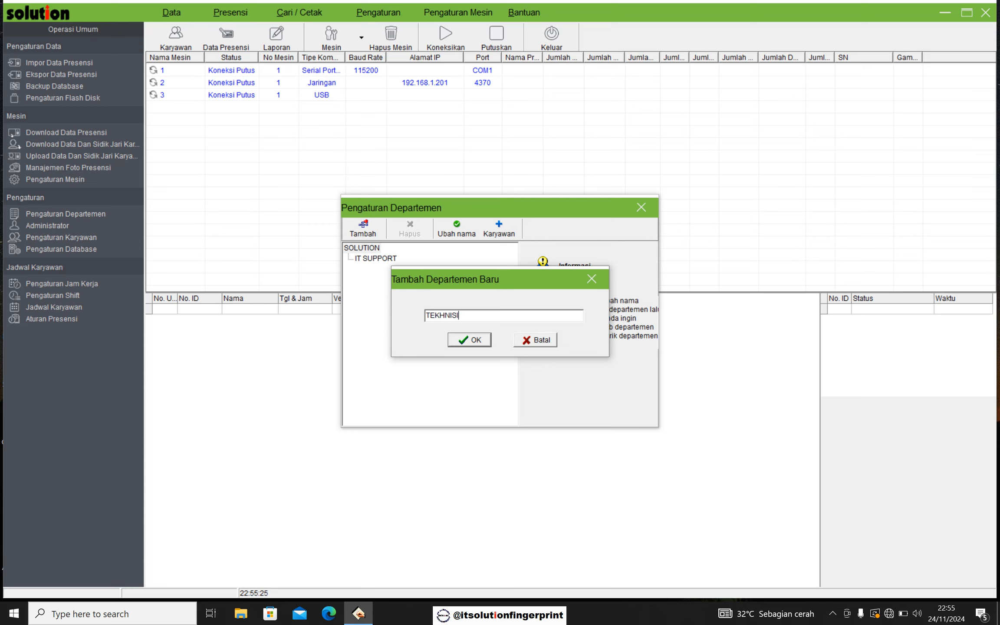
{"action": "left_click", "coordinate": [470, 340]}
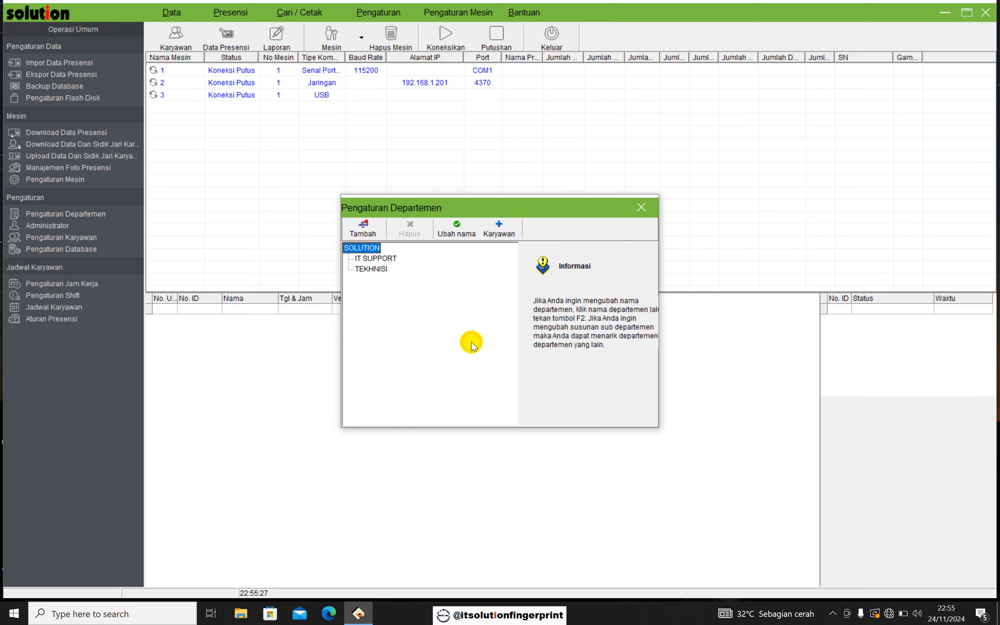
Step: Add a MARKETING department under SOLUTION and close the department settings
{"action": "left_click", "coordinate": [364, 233]}
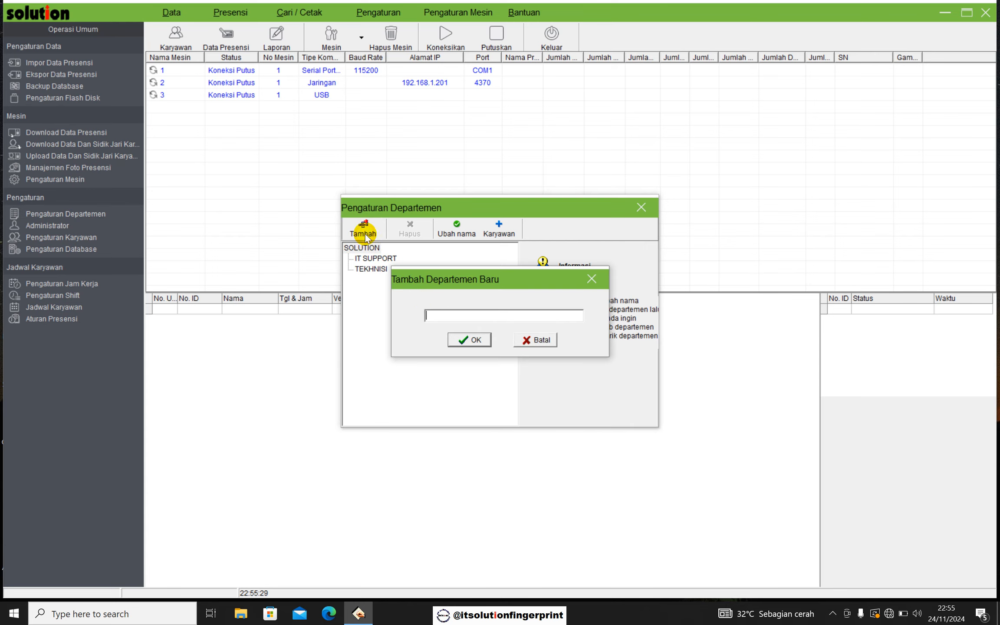
{"action": "type", "text": "MARKETING"}
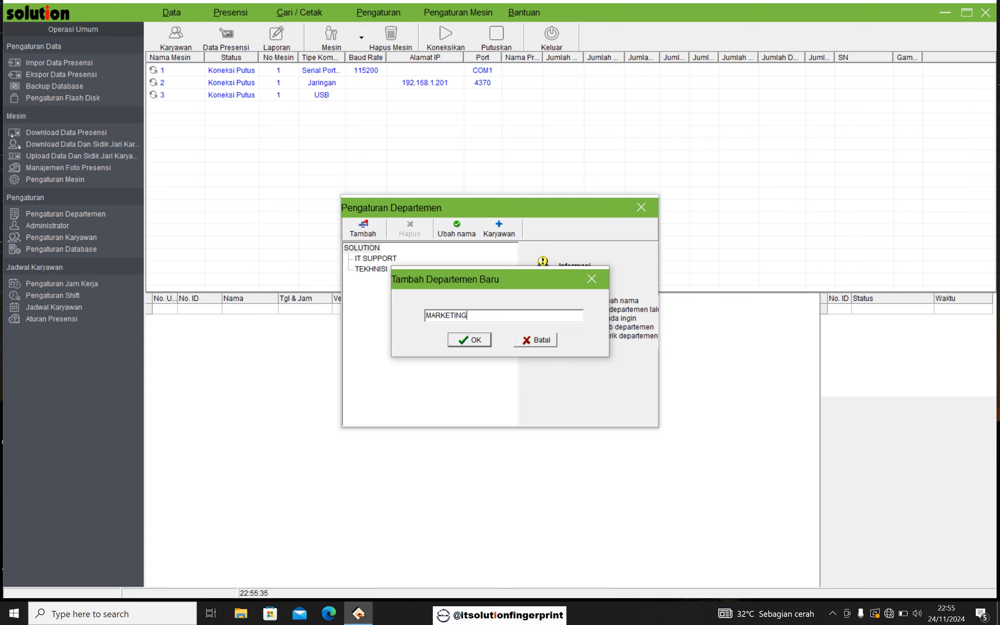
{"action": "left_click", "coordinate": [462, 341]}
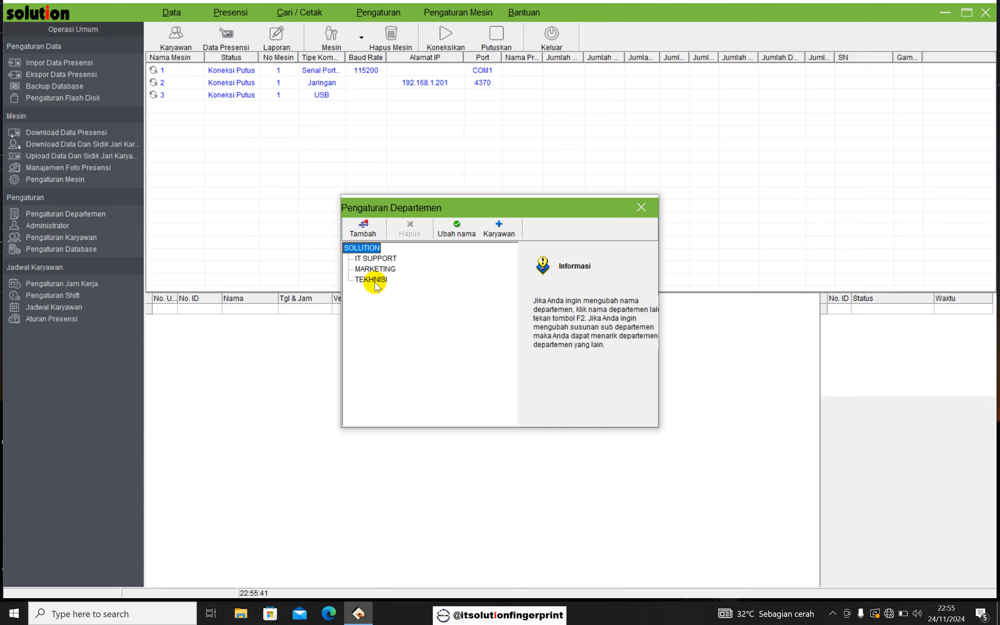
{"action": "left_click", "coordinate": [640, 210]}
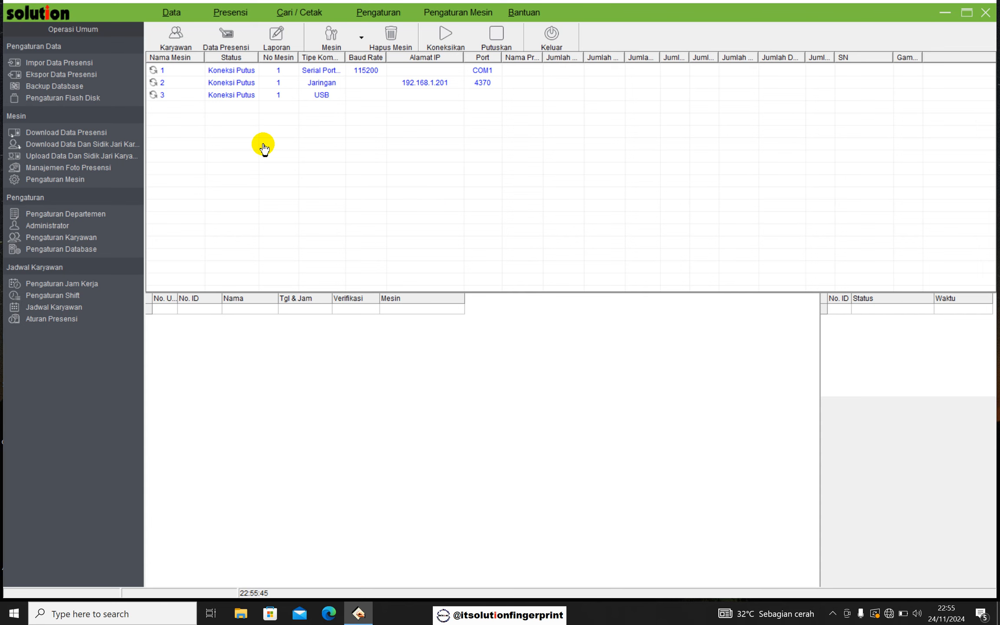
Step: Open the employee list and create a first employee under SOLUTION, entering the employee's name
{"action": "left_click", "coordinate": [180, 45]}
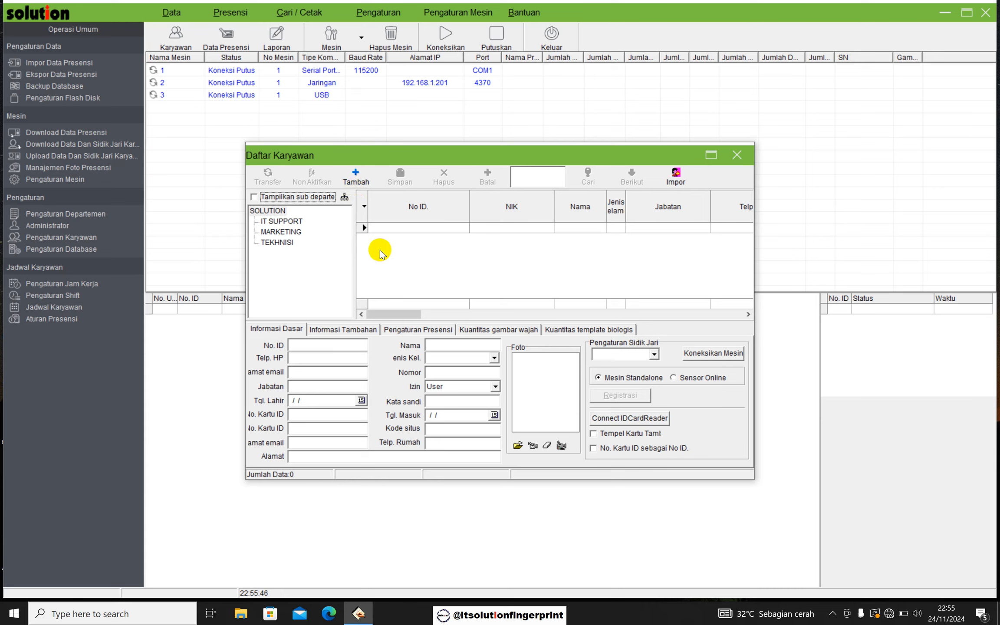
{"action": "left_click", "coordinate": [277, 212]}
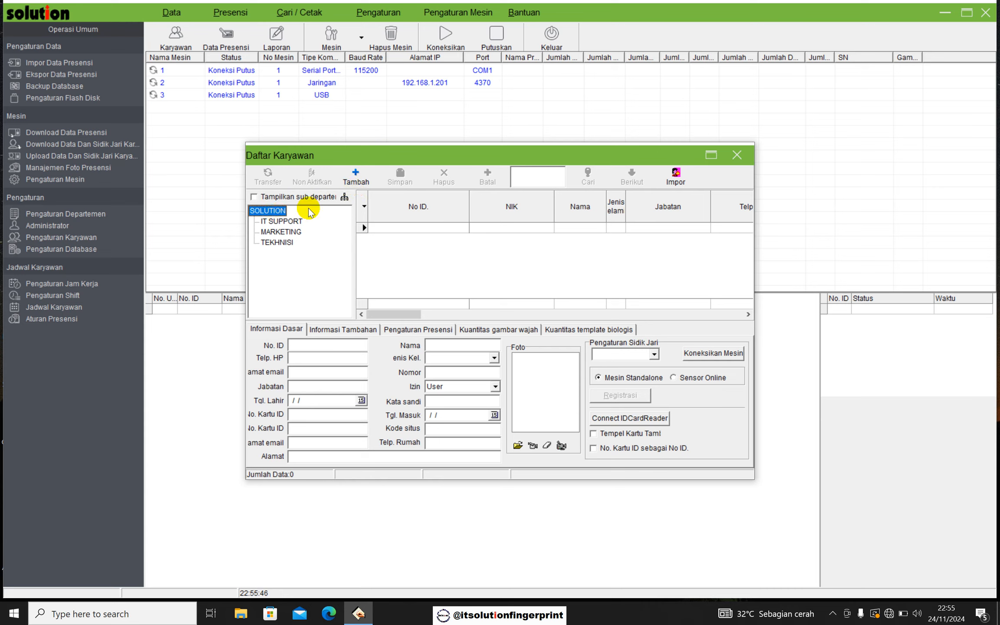
{"action": "left_click", "coordinate": [355, 177]}
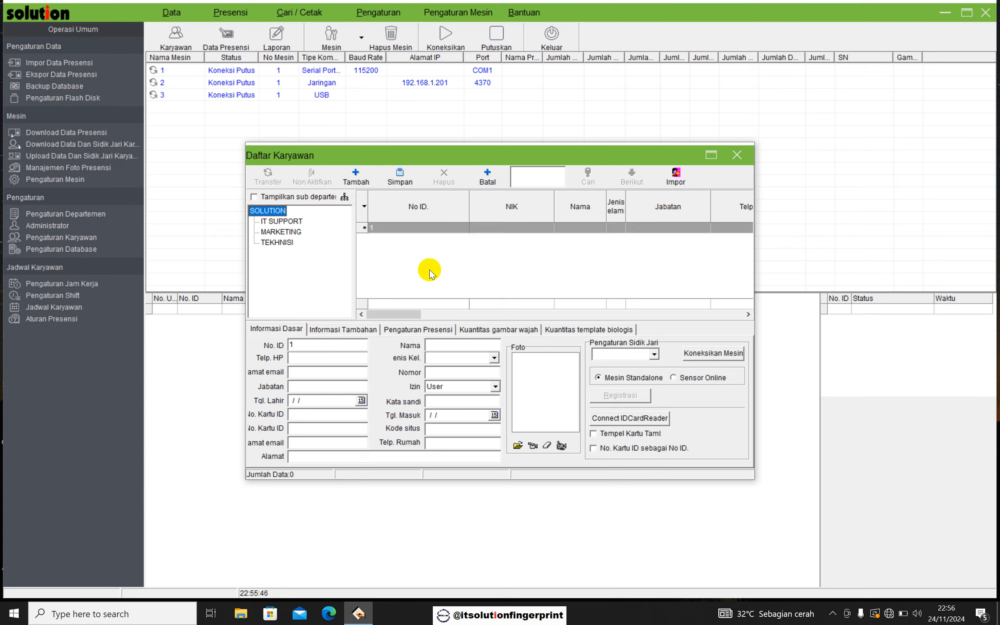
{"action": "left_click", "coordinate": [452, 347]}
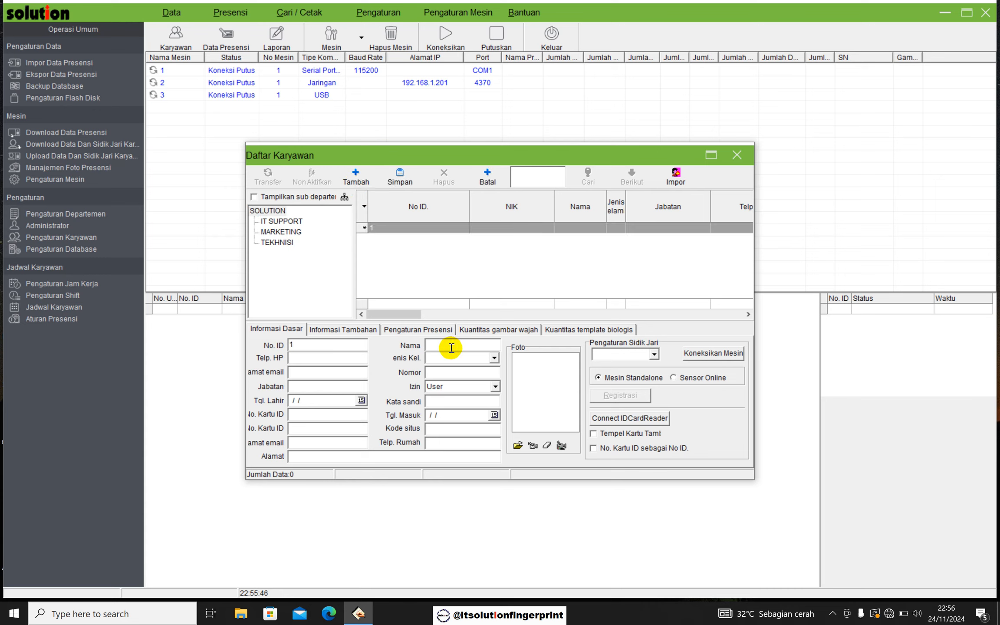
{"action": "type", "text": "HARIYANTO"}
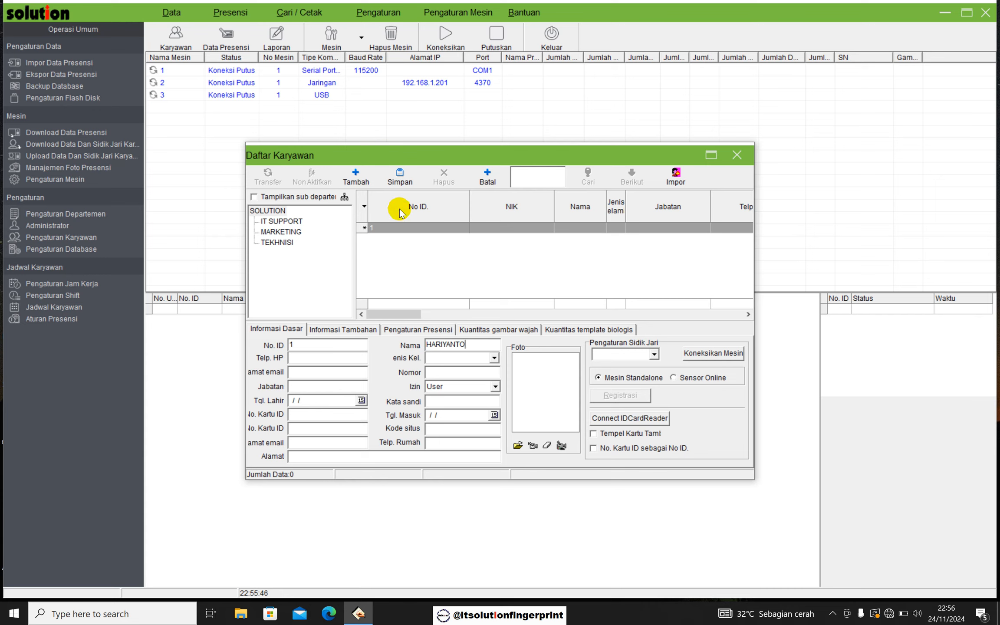
Step: Create a second employee record under SOLUTION and enter that employee's name in capitals
{"action": "left_click", "coordinate": [347, 183]}
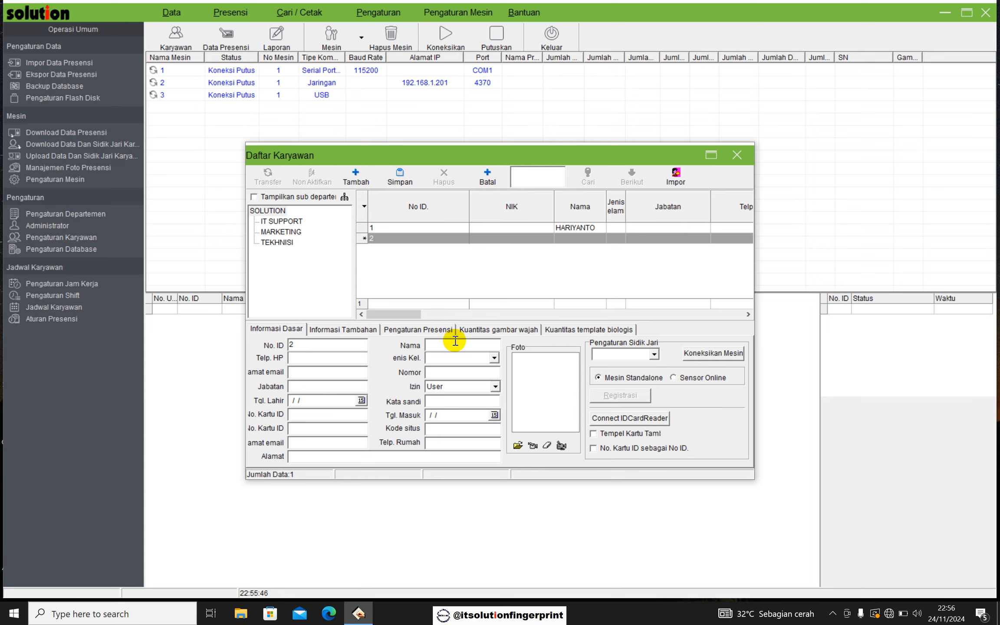
{"action": "type", "text": "heri"}
{"action": "key", "text": "BackSpace"}
{"action": "key", "text": "BackSpace"}
{"action": "key", "text": "BackSpace"}
{"action": "key", "text": "BackSpace"}
{"action": "type", "text": "HERI"}
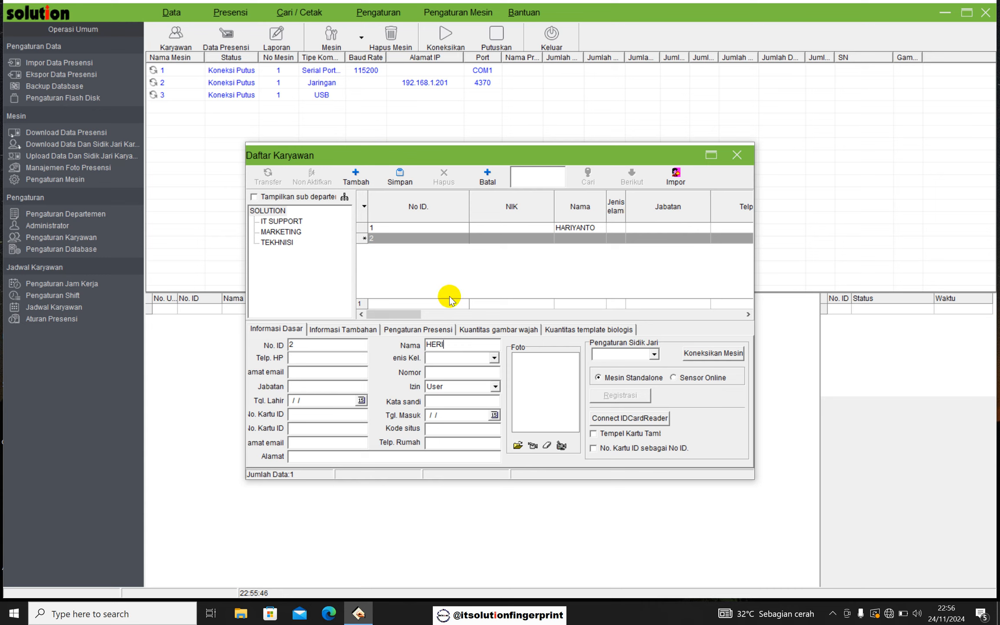
Step: Create a third and a fourth employee under SOLUTION, enter their names, and save the records
{"action": "left_click", "coordinate": [362, 183]}
{"action": "type", "text": "S"}
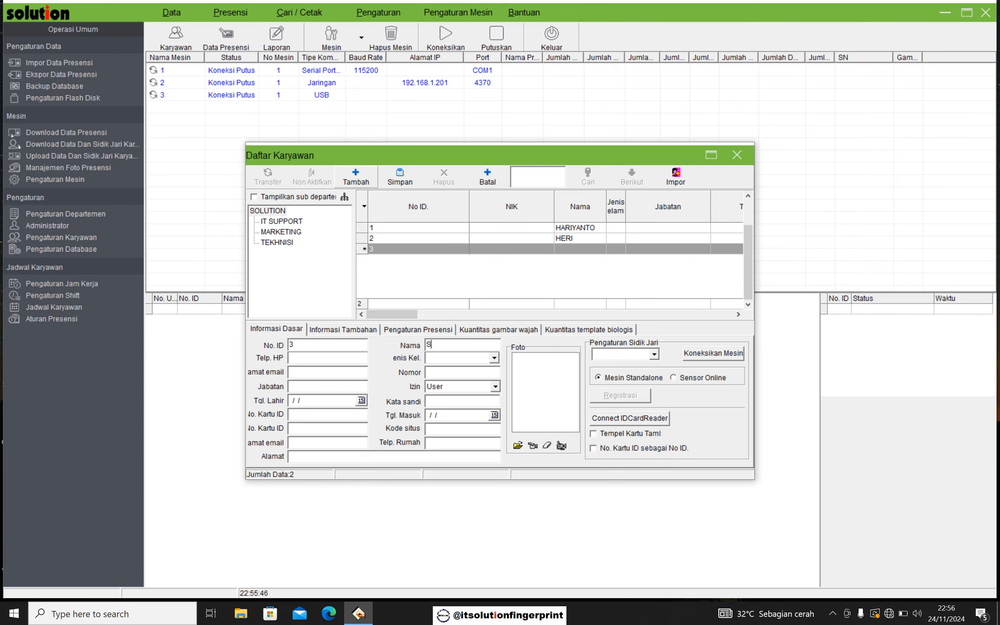
{"action": "type", "text": "URYANTO"}
{"action": "left_click", "coordinate": [362, 182]}
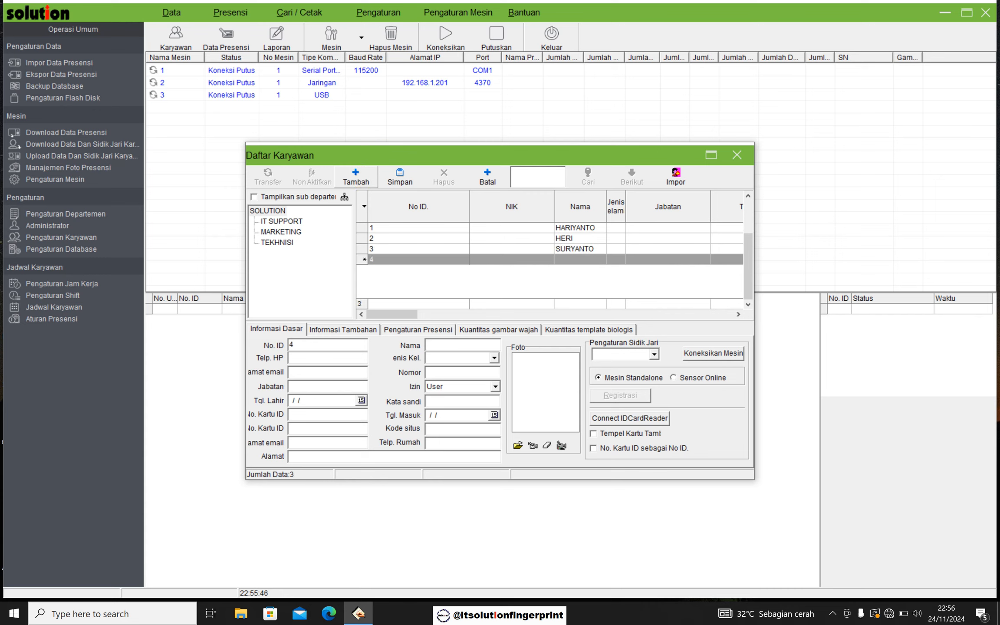
{"action": "type", "text": "SIGIT"}
{"action": "left_click", "coordinate": [401, 183]}
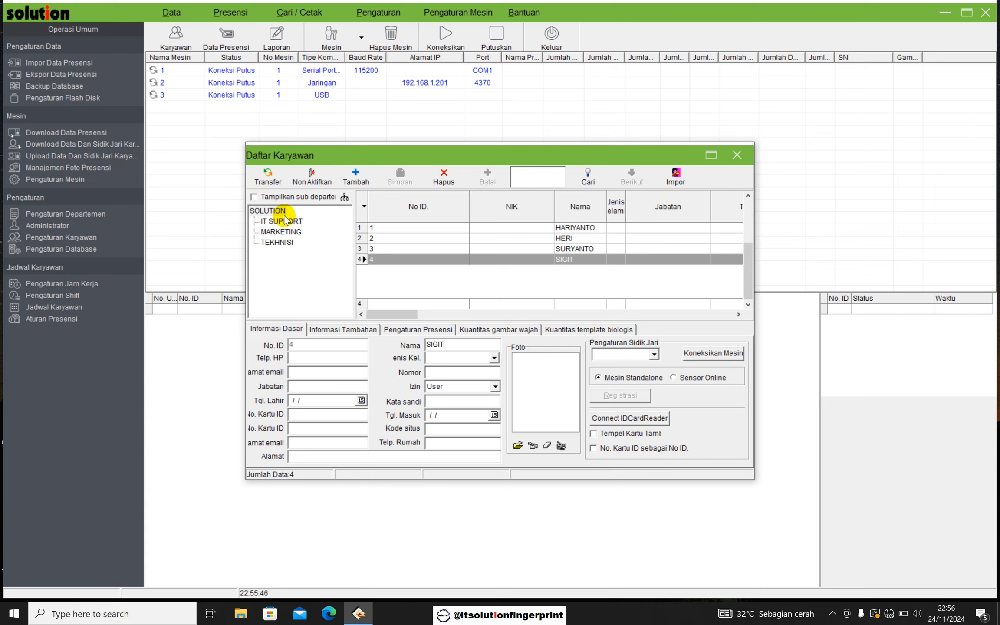
Step: Transfer the first and fourth employees together from SOLUTION to the IT SUPPORT department
{"action": "left_click", "coordinate": [504, 260]}
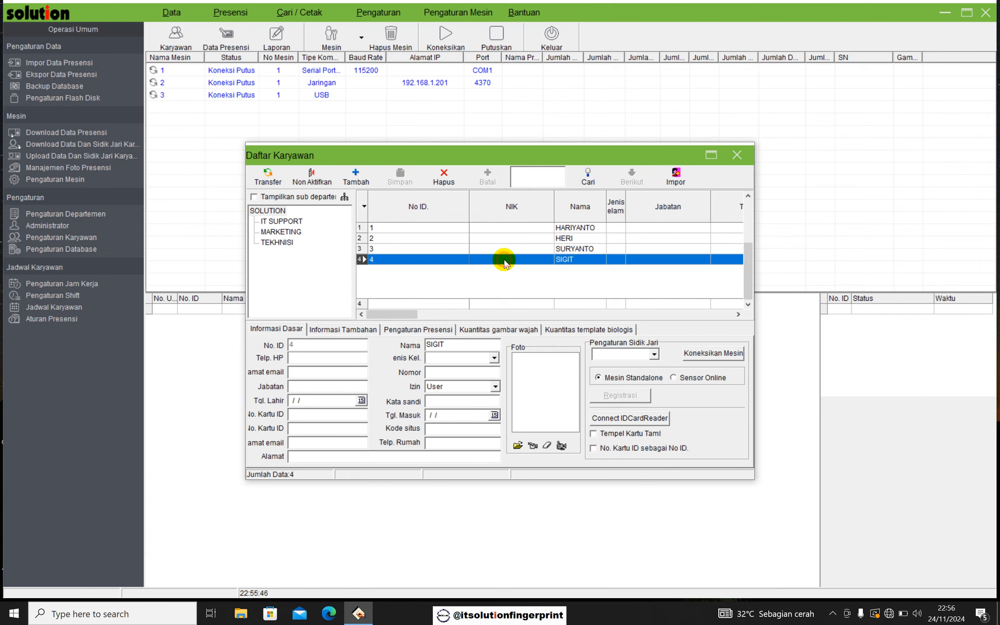
{"action": "left_click", "coordinate": [505, 228]}
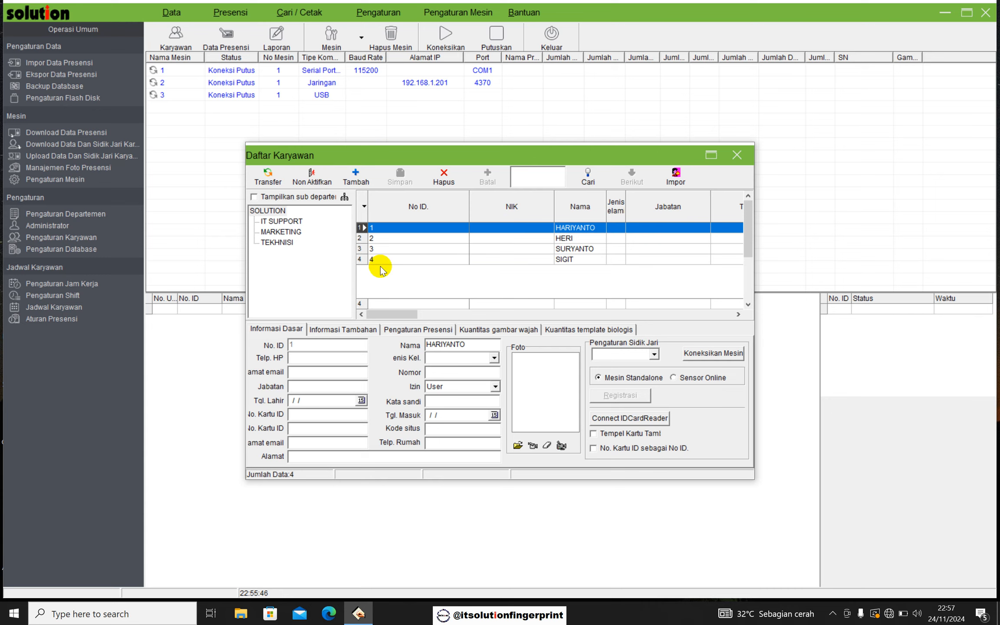
{"action": "left_click", "coordinate": [357, 260]}
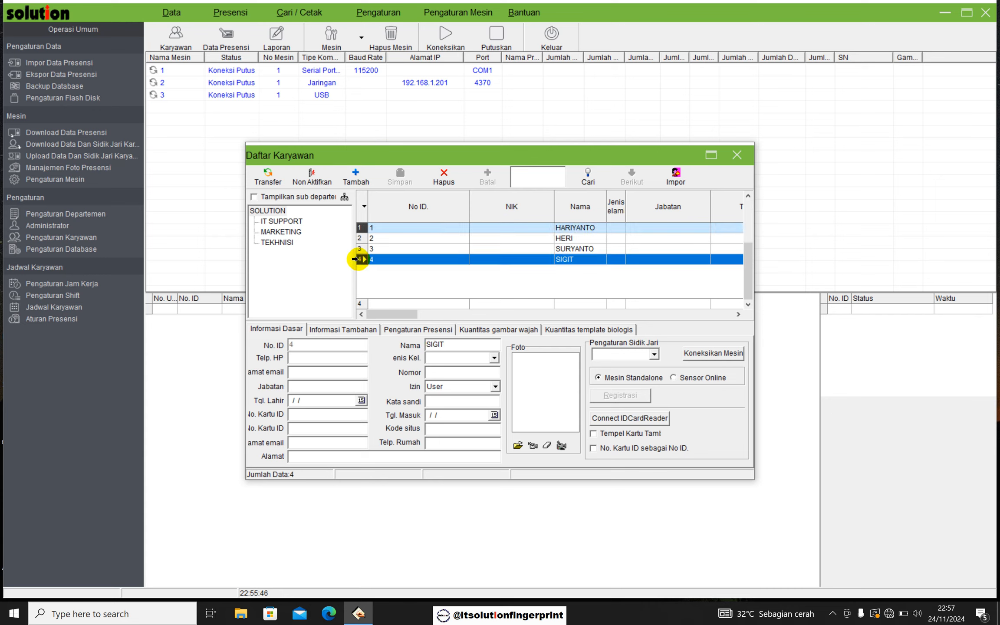
{"action": "left_click", "coordinate": [263, 172]}
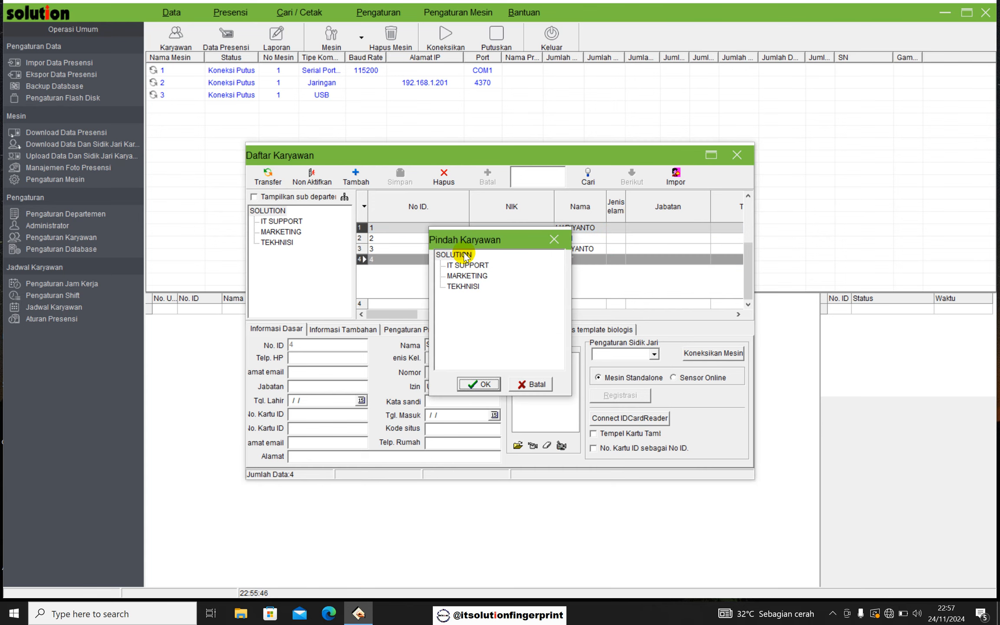
{"action": "left_click", "coordinate": [469, 265]}
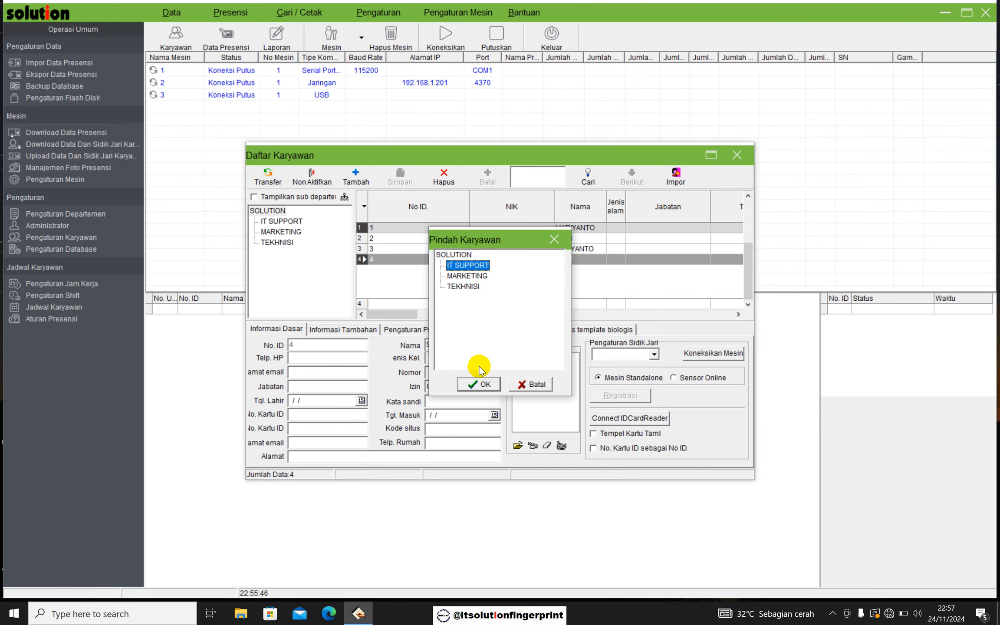
{"action": "left_click", "coordinate": [479, 384]}
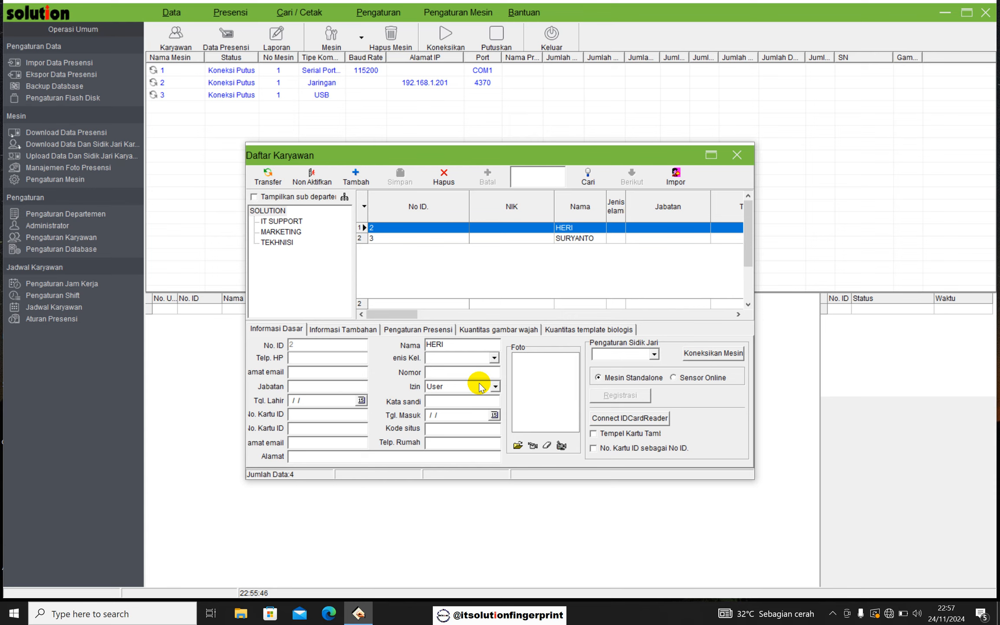
Step: Transfer the second employee, now first in the SOLUTION list, to the TEKHNISI department
{"action": "left_click", "coordinate": [360, 227]}
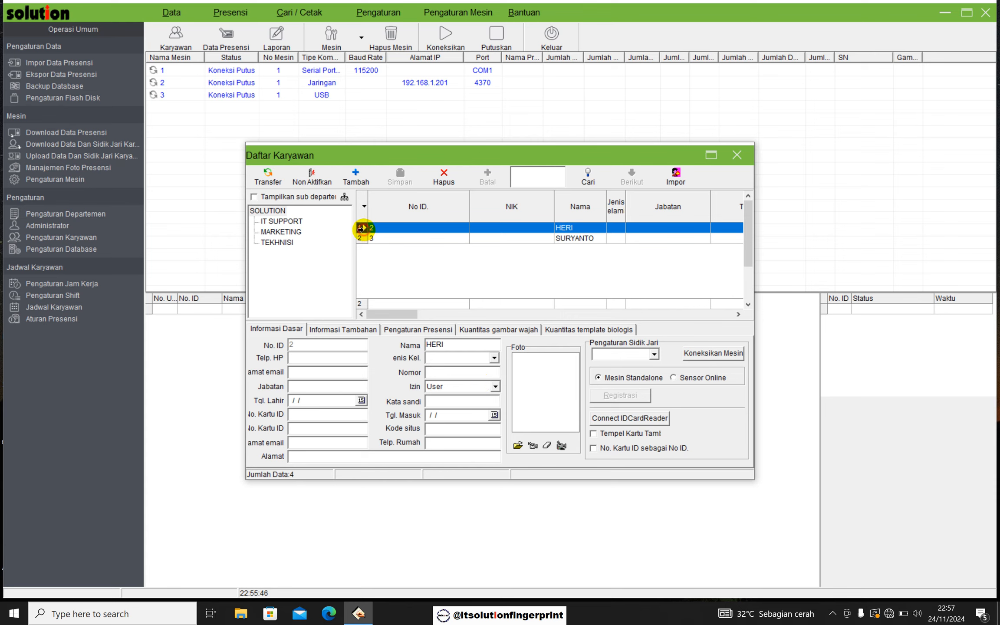
{"action": "left_click", "coordinate": [263, 177]}
{"action": "left_click", "coordinate": [463, 287]}
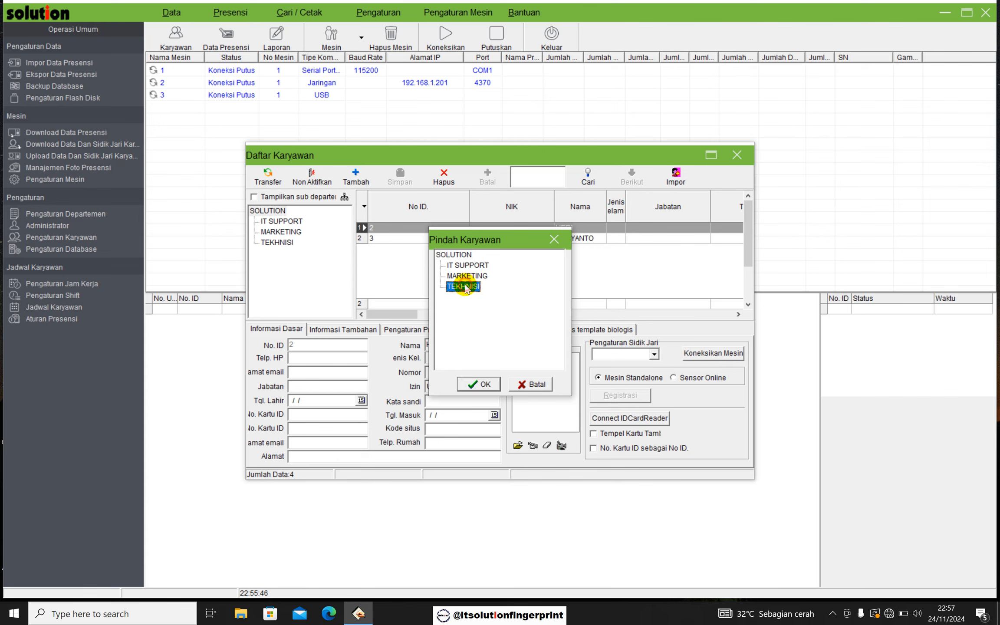
{"action": "left_click", "coordinate": [484, 385]}
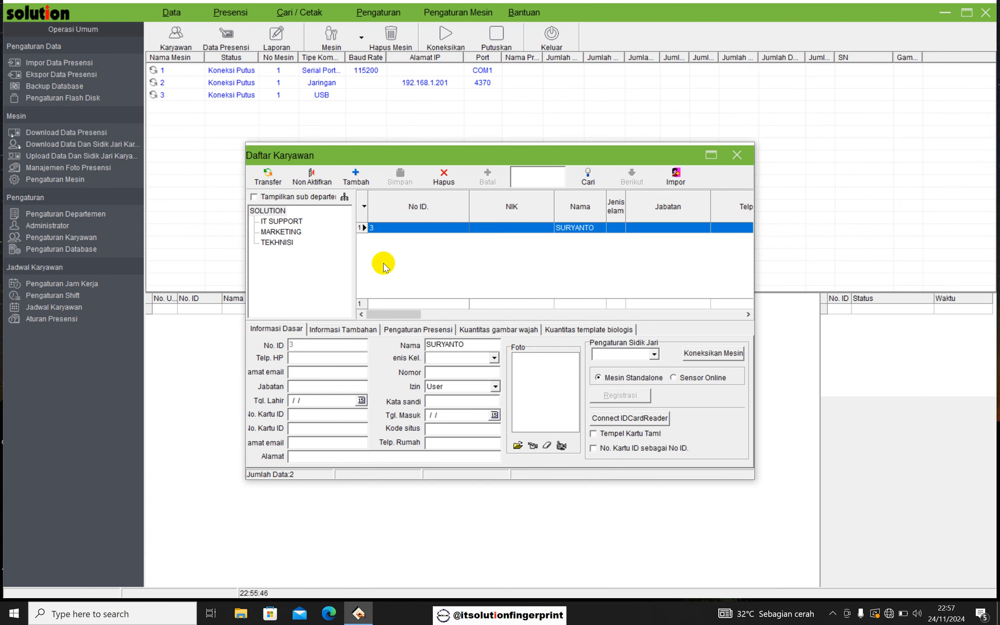
Step: Transfer the remaining employee in SOLUTION to the MARKETING department and display that department's employee list
{"action": "left_click", "coordinate": [267, 177]}
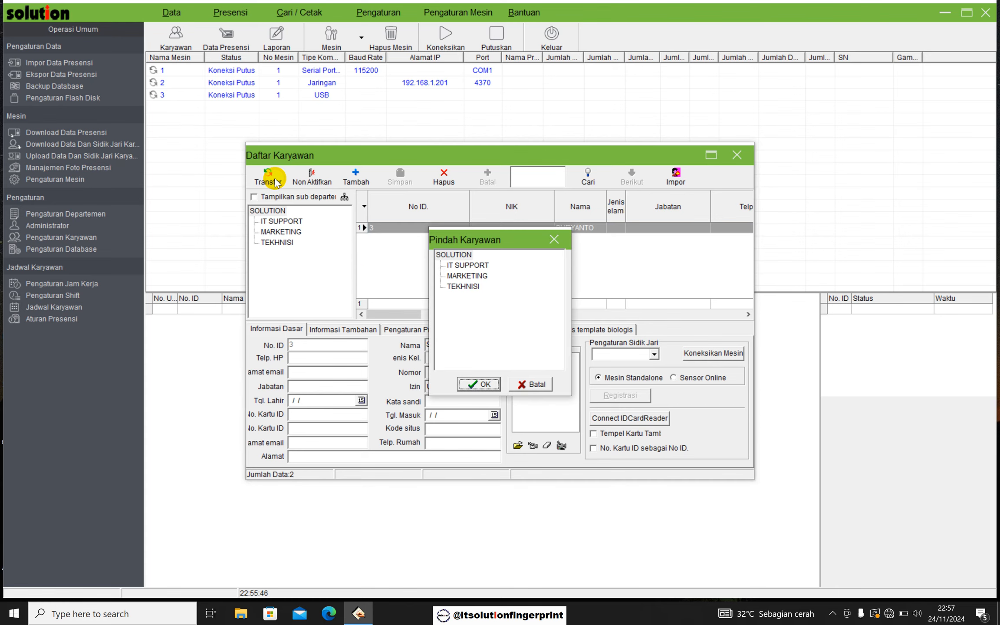
{"action": "left_click", "coordinate": [461, 278]}
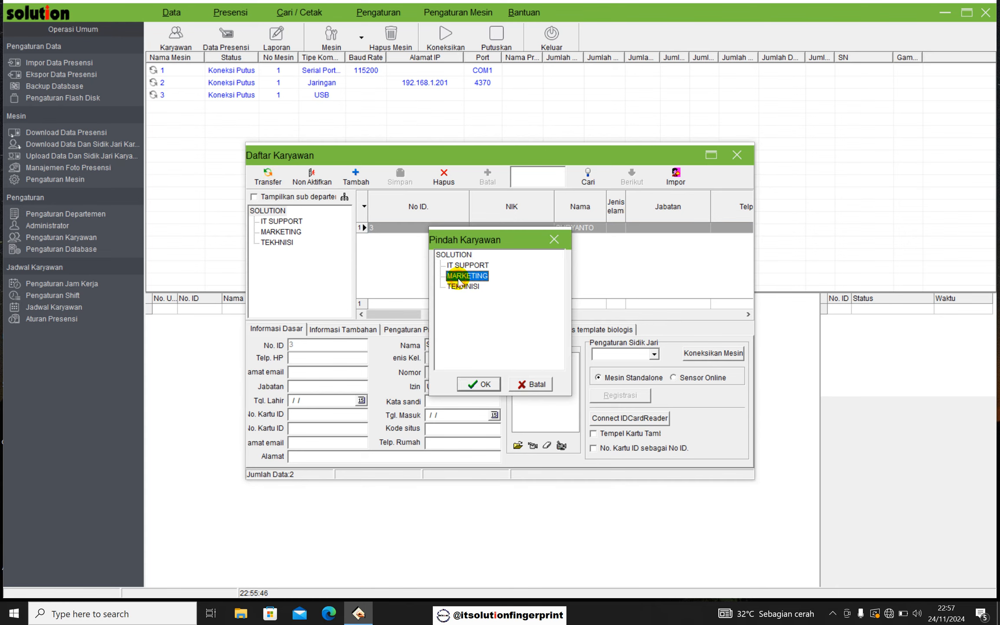
{"action": "left_click", "coordinate": [480, 384]}
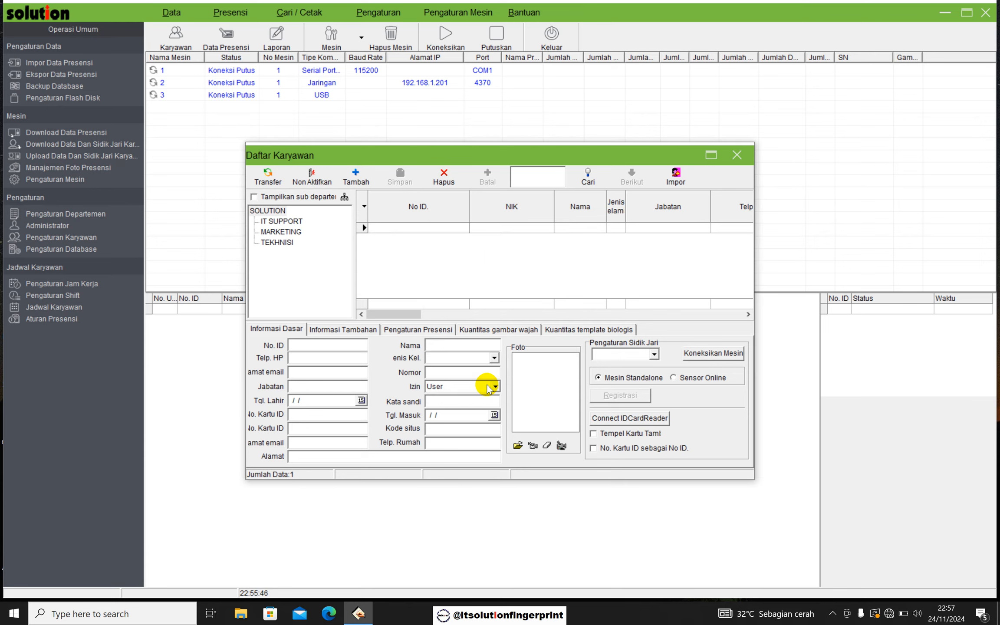
{"action": "left_click", "coordinate": [286, 234]}
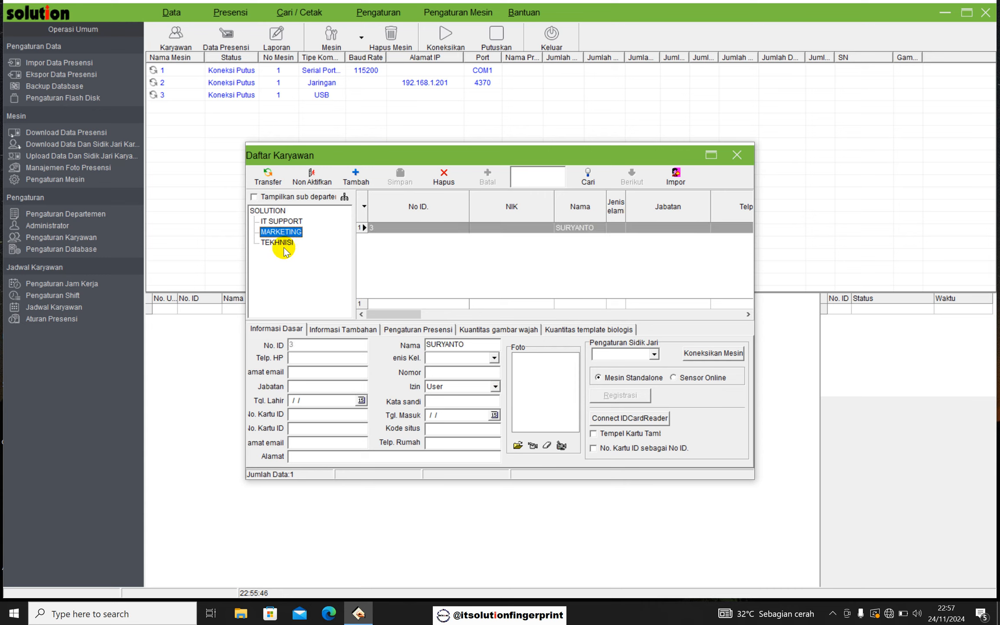
Step: Add a new employee directly under TEKHNISI, enter the employee's name in capitals, save the record, and close the employee list
{"action": "left_click", "coordinate": [284, 245]}
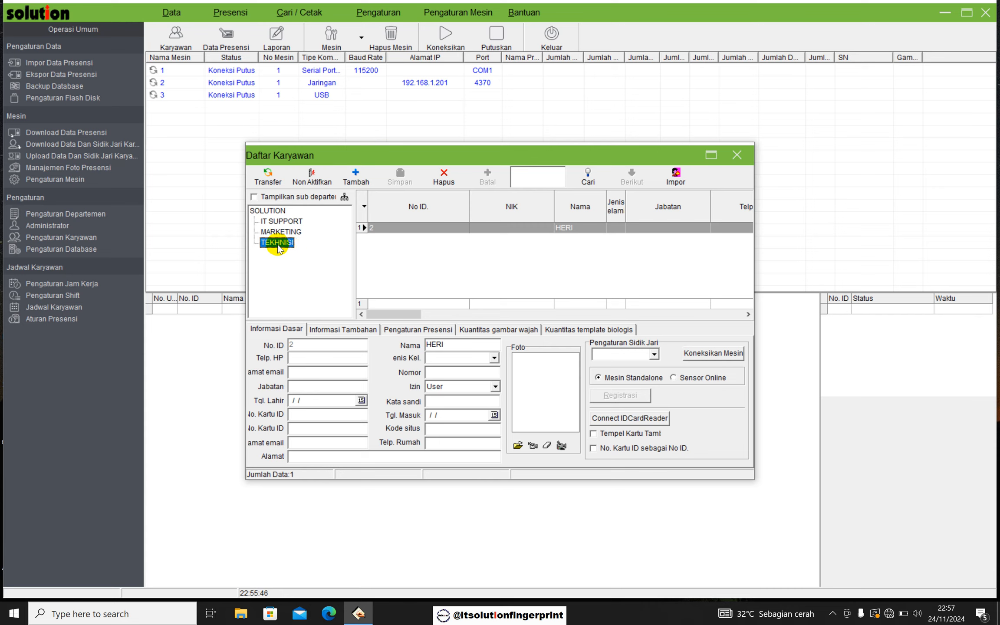
{"action": "left_click", "coordinate": [357, 182]}
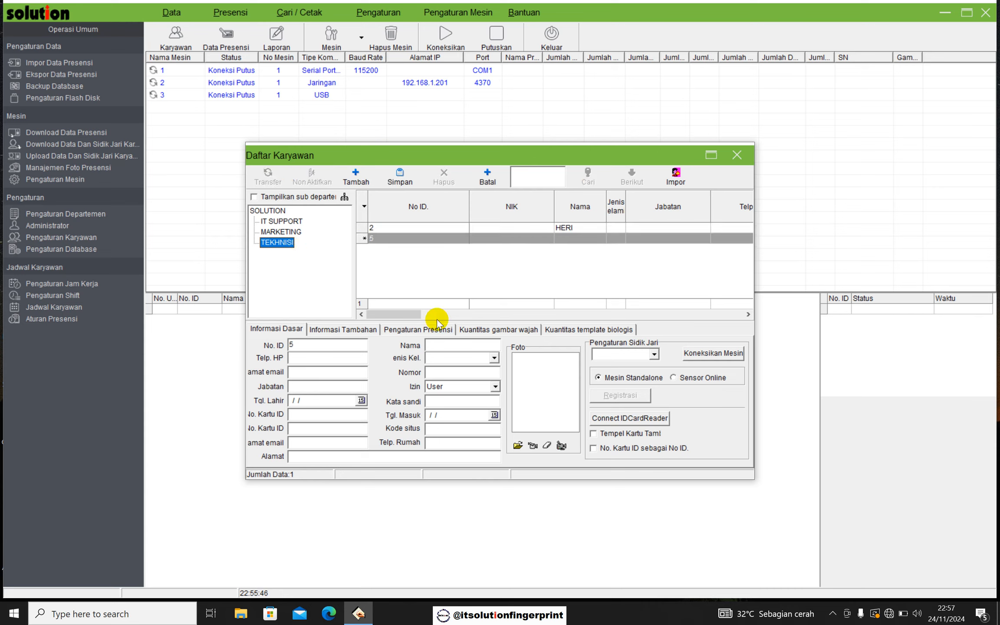
{"action": "left_click", "coordinate": [448, 345]}
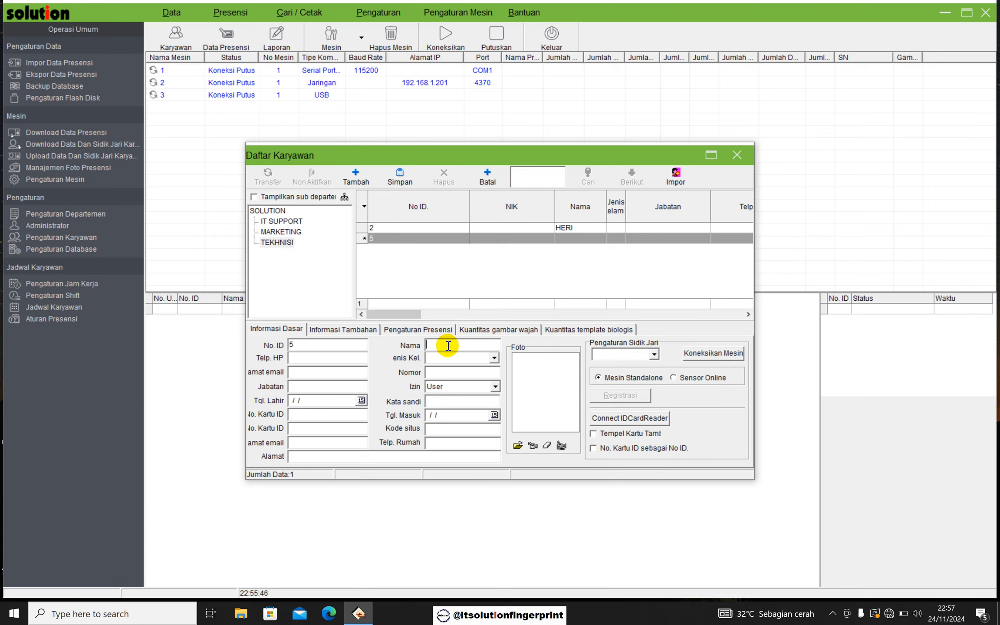
{"action": "type", "text": "ANDI"}
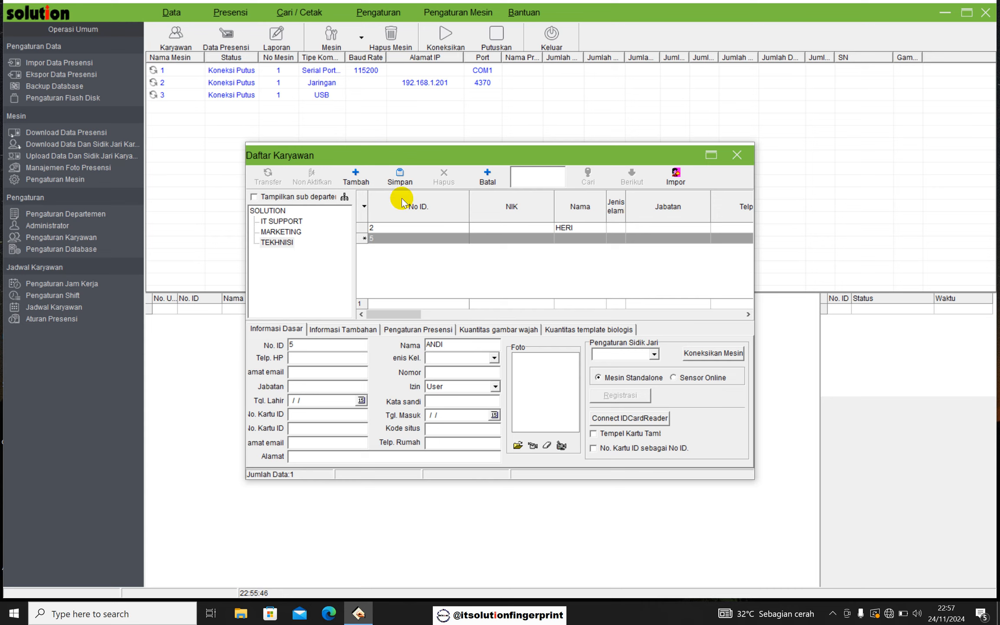
{"action": "left_click", "coordinate": [400, 177]}
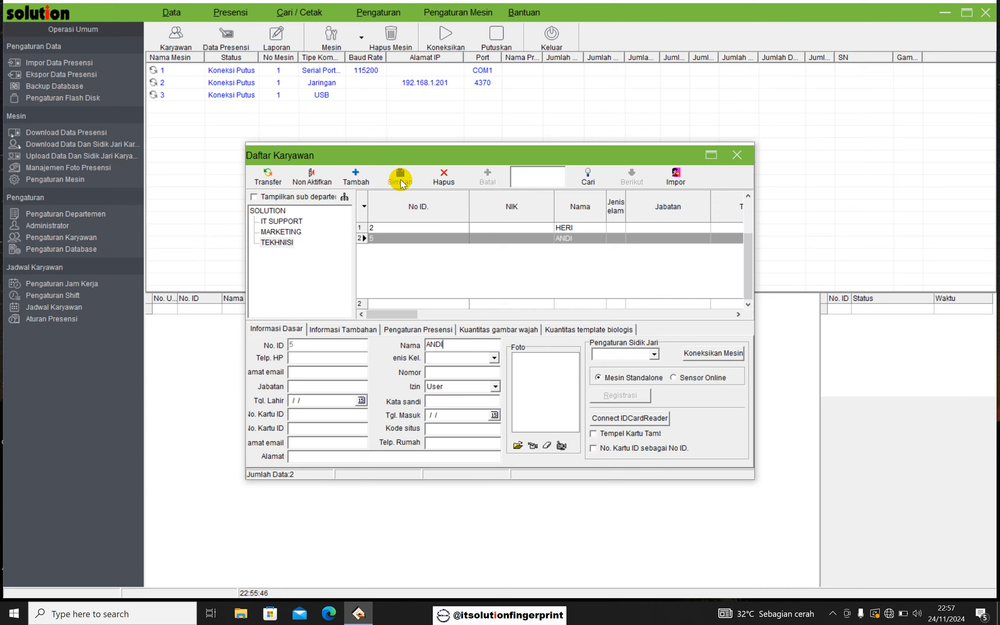
{"action": "left_click", "coordinate": [437, 283]}
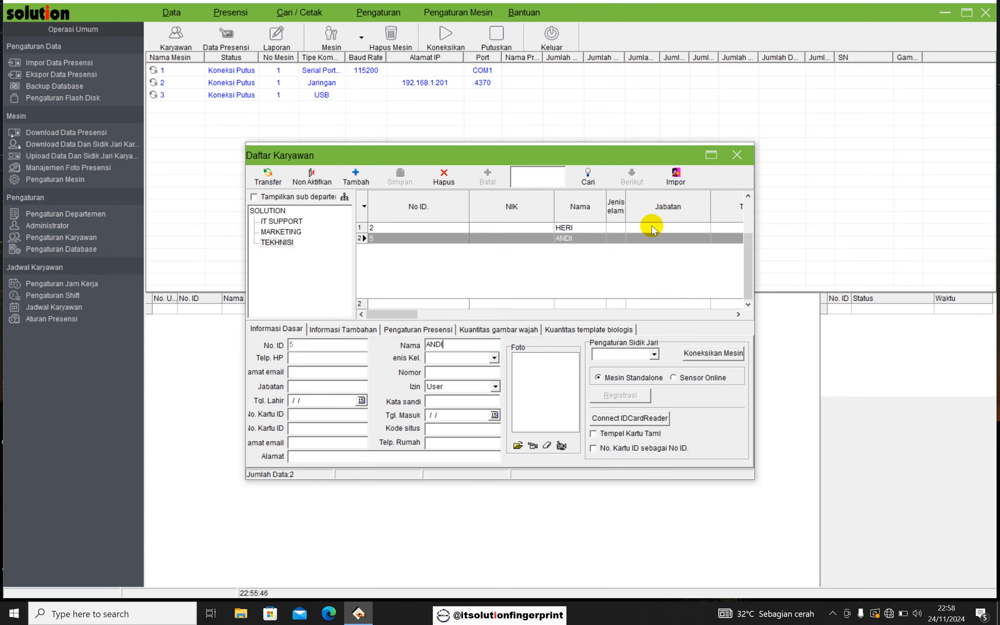
{"action": "left_click", "coordinate": [737, 156]}
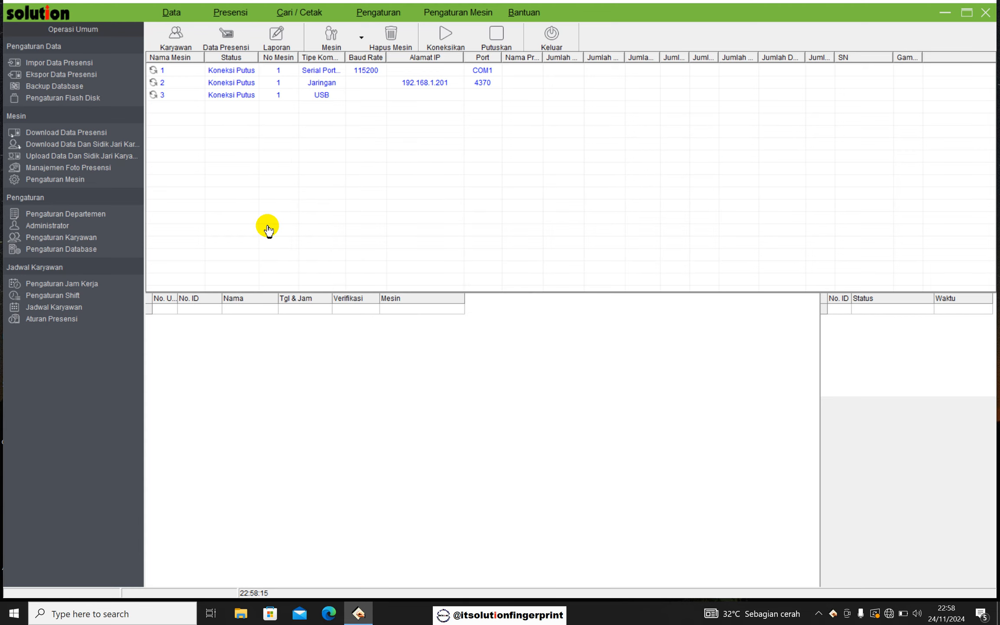
Step: Start the working-hours setup guide and define a single shift with entry at 08:30 and departure at 17:00
{"action": "left_click", "coordinate": [86, 286]}
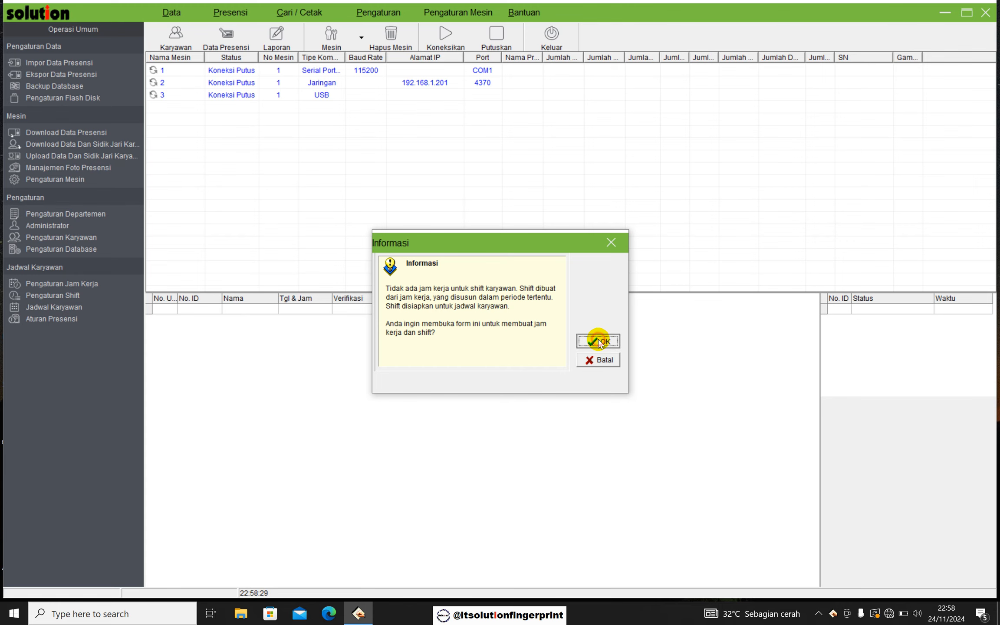
{"action": "left_click", "coordinate": [598, 340]}
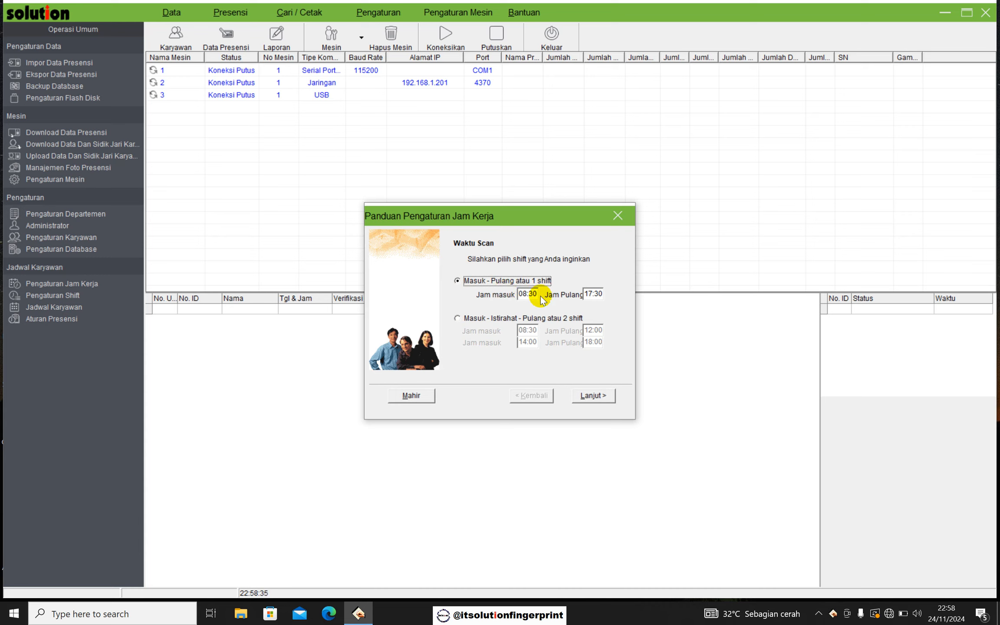
{"action": "left_click", "coordinate": [600, 295]}
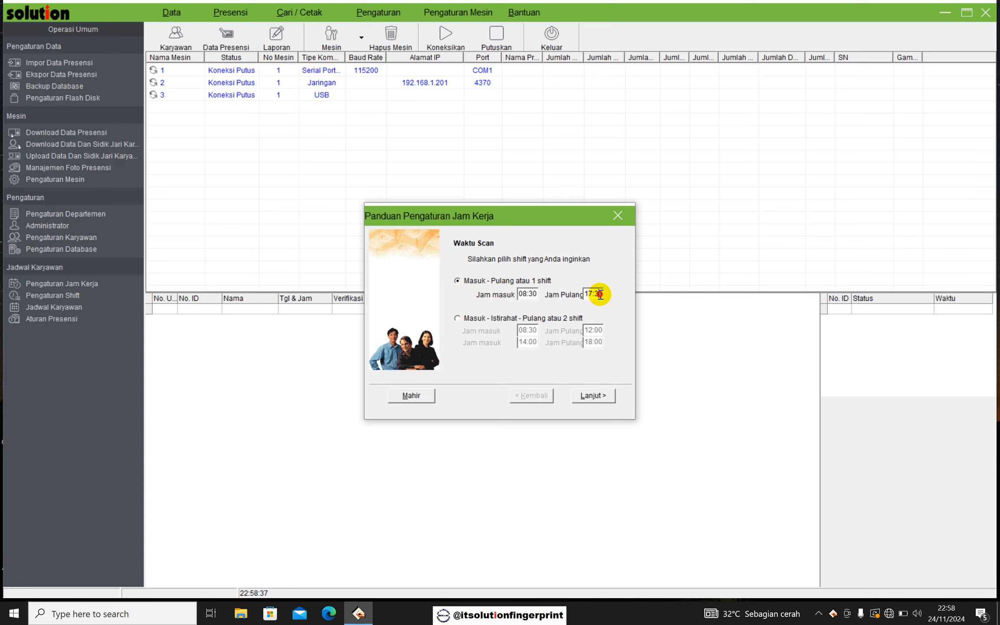
{"action": "left_click_drag", "start_coordinate": [601, 294], "coordinate": [609, 300]}
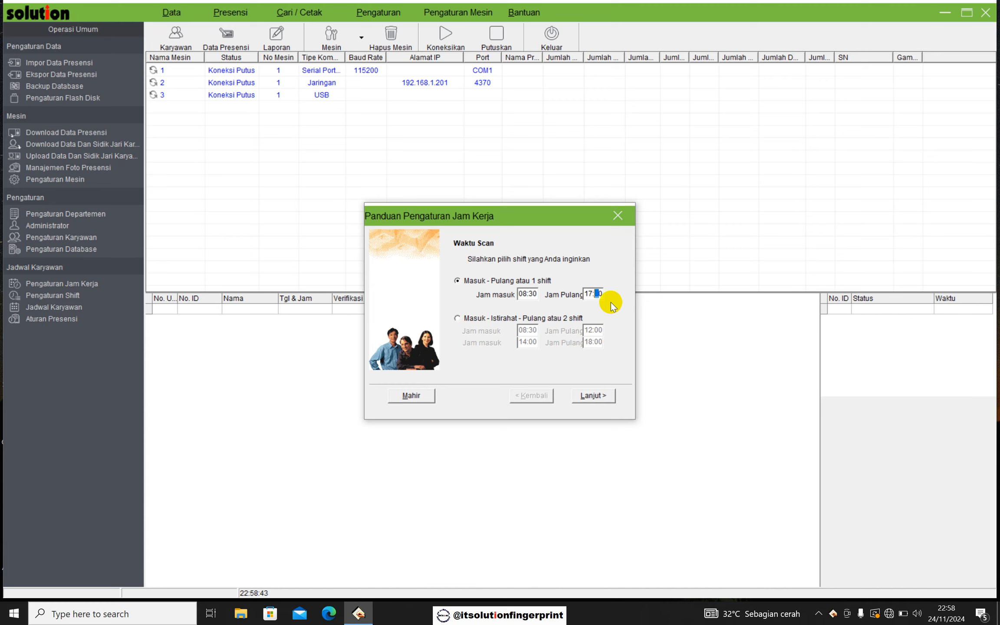
{"action": "key", "text": "Delete"}
{"action": "key", "text": "Left"}
{"action": "type", "text": "0"}
{"action": "left_click", "coordinate": [595, 401]}
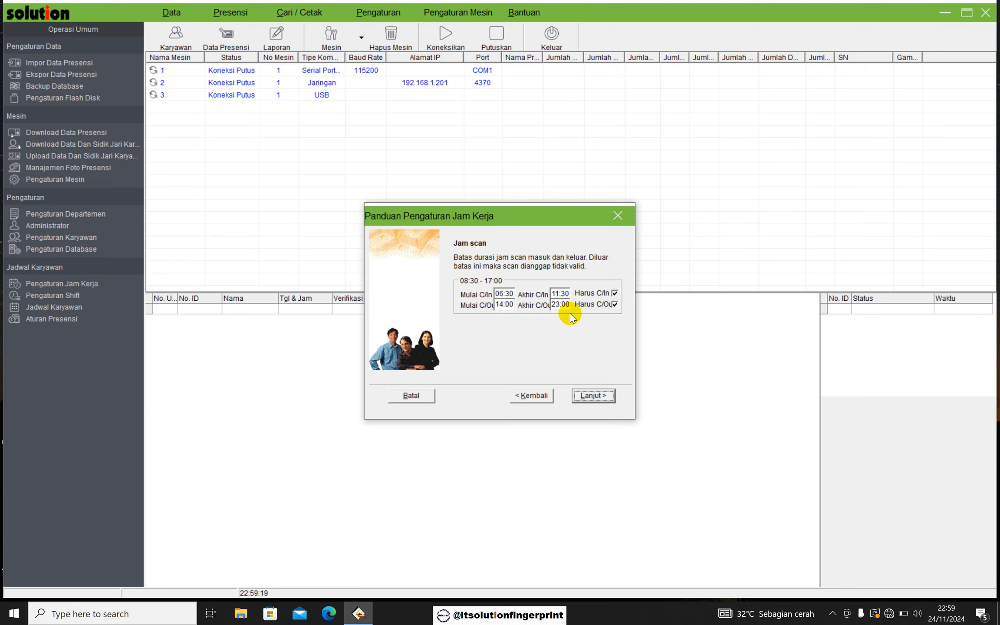
Step: Keep the default scan limits and 5-minute tolerances, then finish the guide with the schedule applied to employees who have none
{"action": "left_click", "coordinate": [602, 397]}
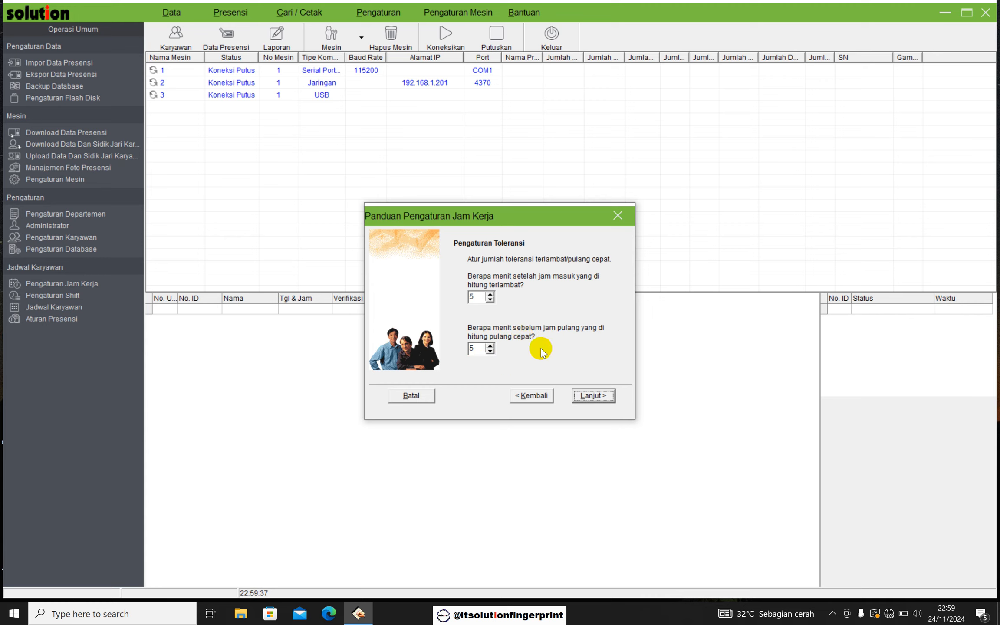
{"action": "left_click", "coordinate": [593, 396]}
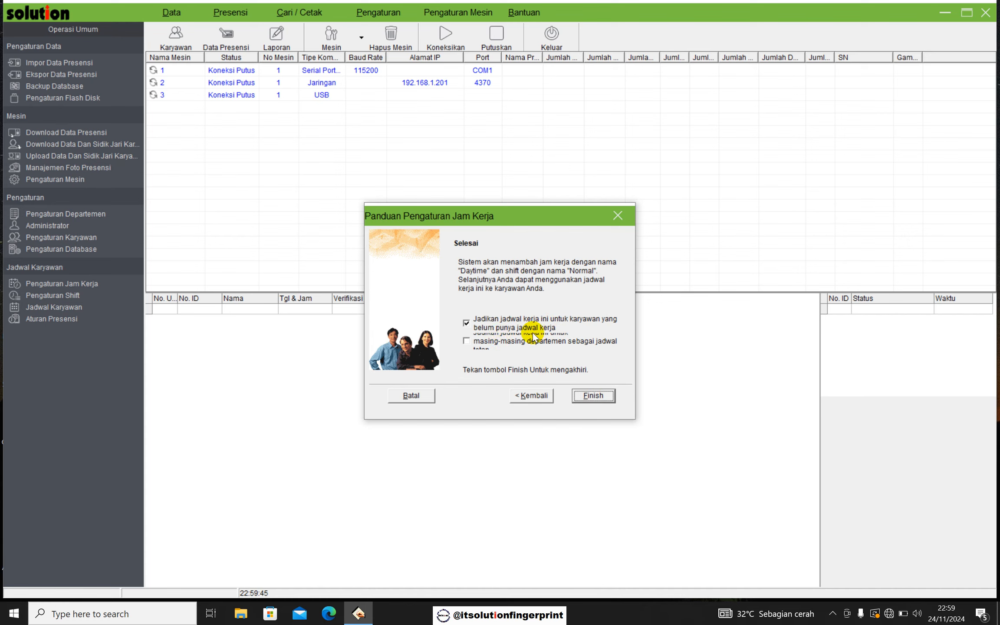
{"action": "left_click", "coordinate": [594, 396]}
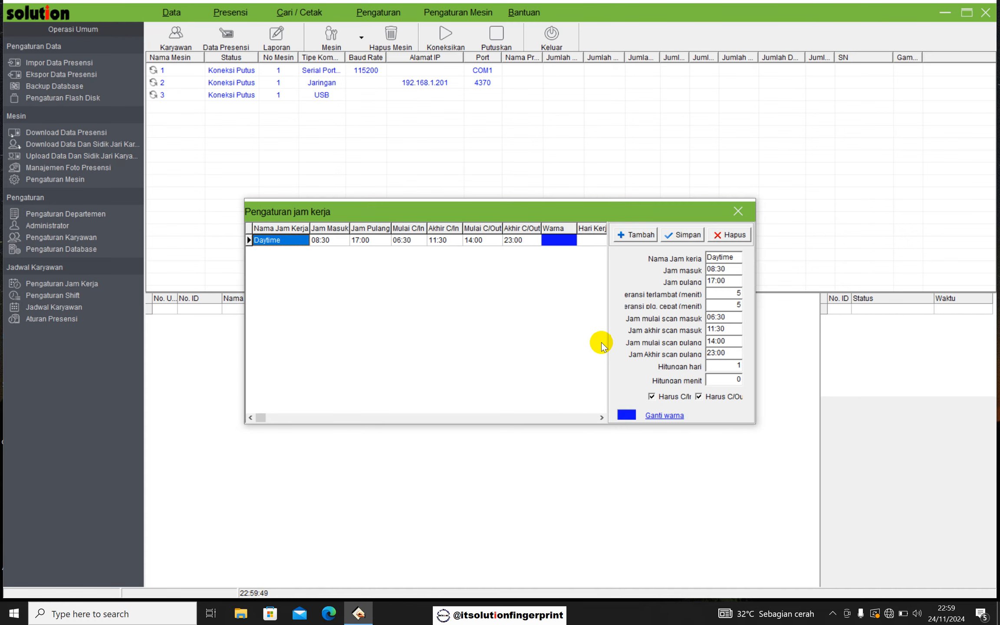
{"action": "left_click", "coordinate": [738, 213]}
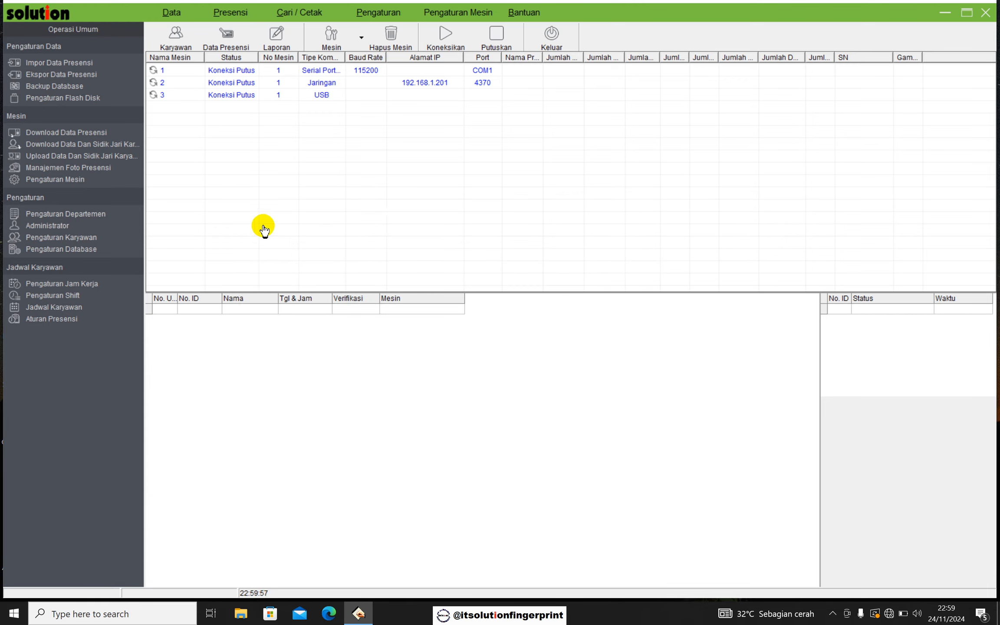
Step: Examine which weekdays and hours the Normal shift covers in the shift settings
{"action": "left_click", "coordinate": [57, 299]}
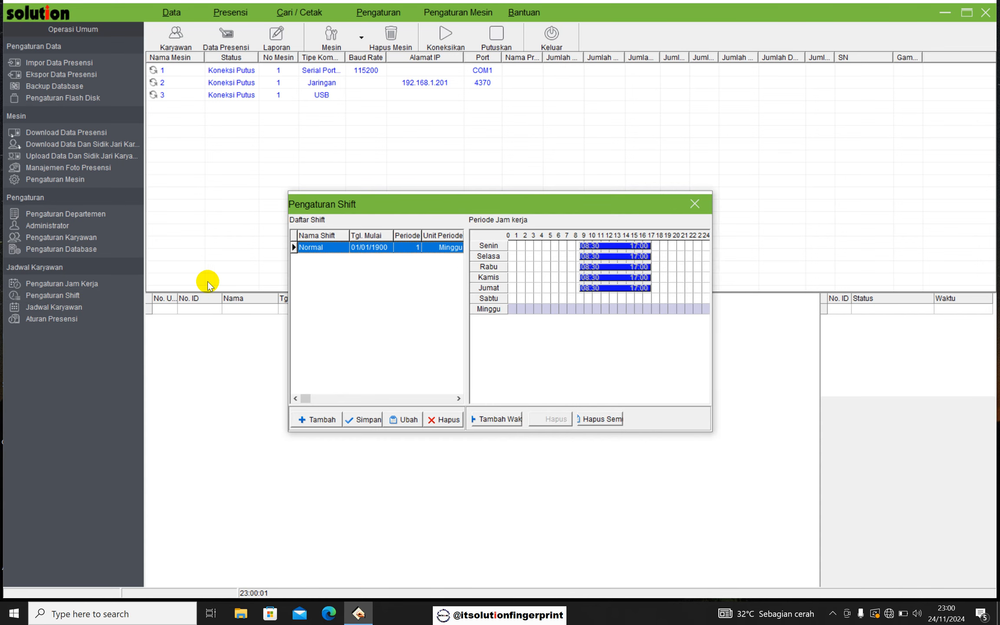
{"action": "left_click", "coordinate": [355, 281]}
{"action": "left_click", "coordinate": [694, 204]}
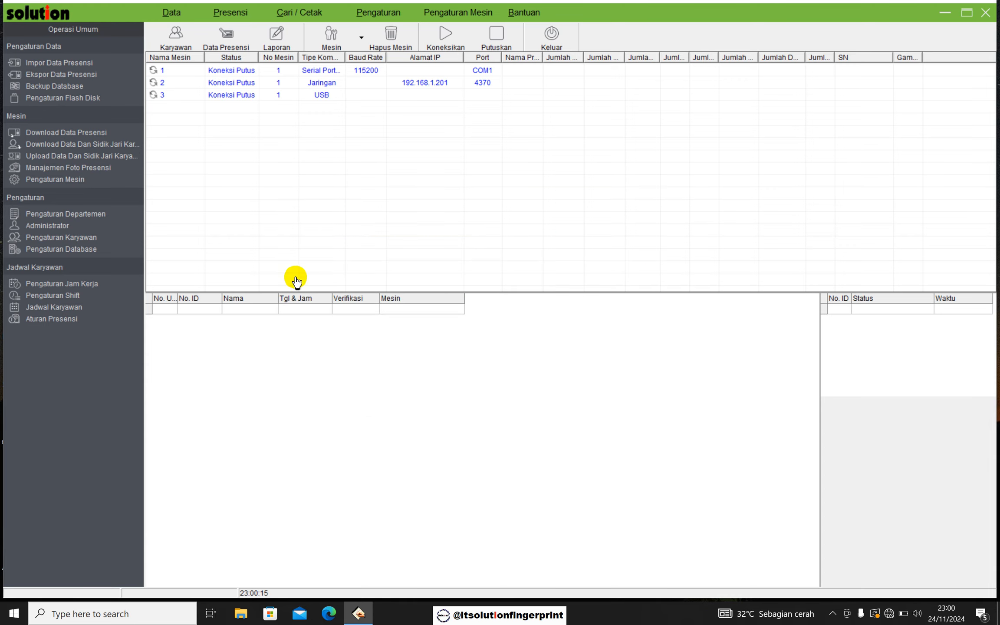
Step: Add a working-hours entry named SABTU with entry at 08:30 and departure at 14:00
{"action": "left_click", "coordinate": [93, 287]}
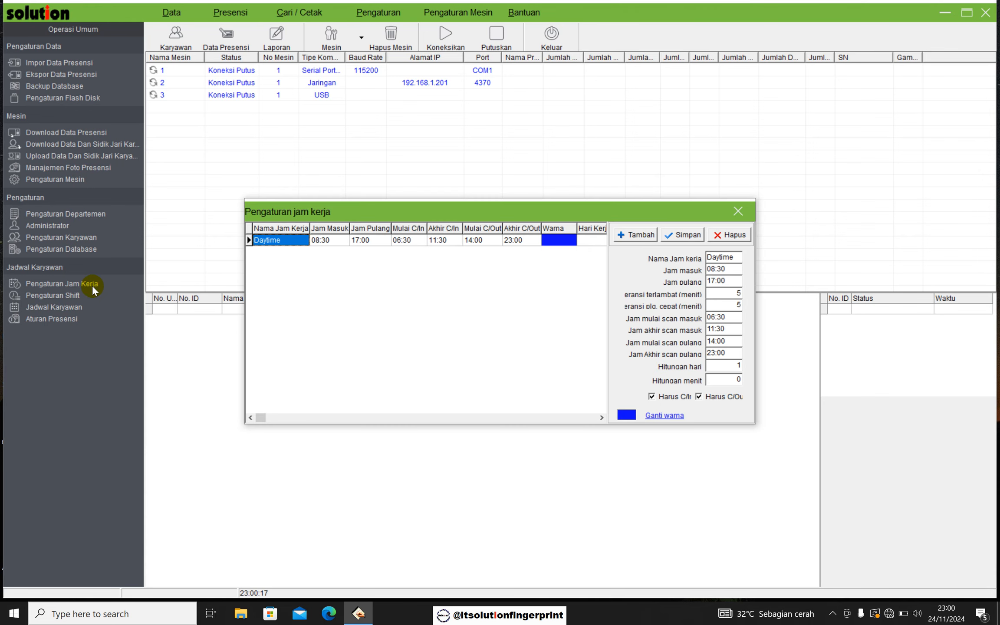
{"action": "left_click", "coordinate": [627, 236]}
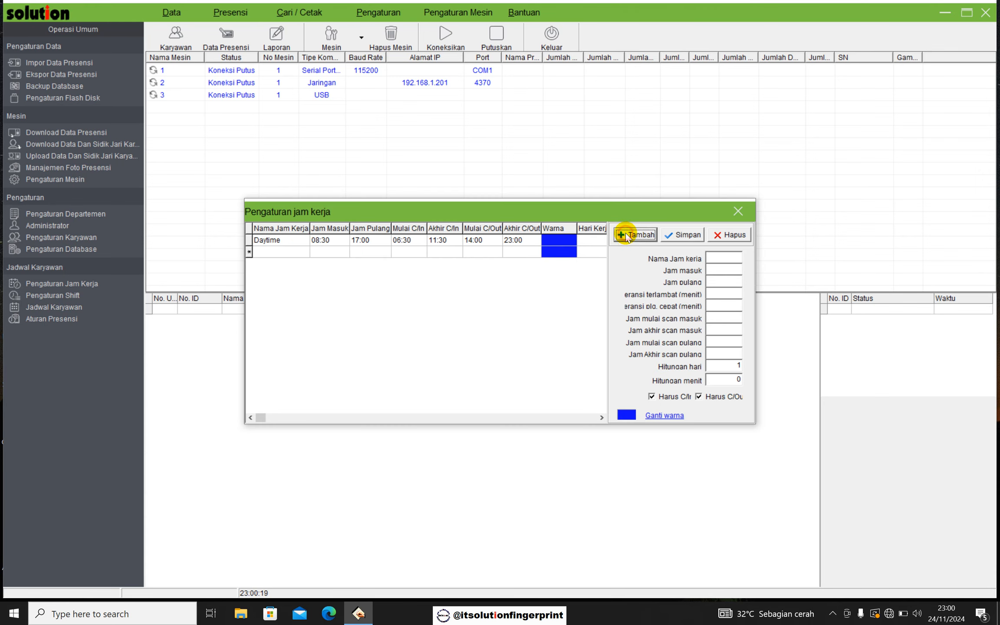
{"action": "left_click", "coordinate": [715, 258]}
{"action": "type", "text": "SABTU"}
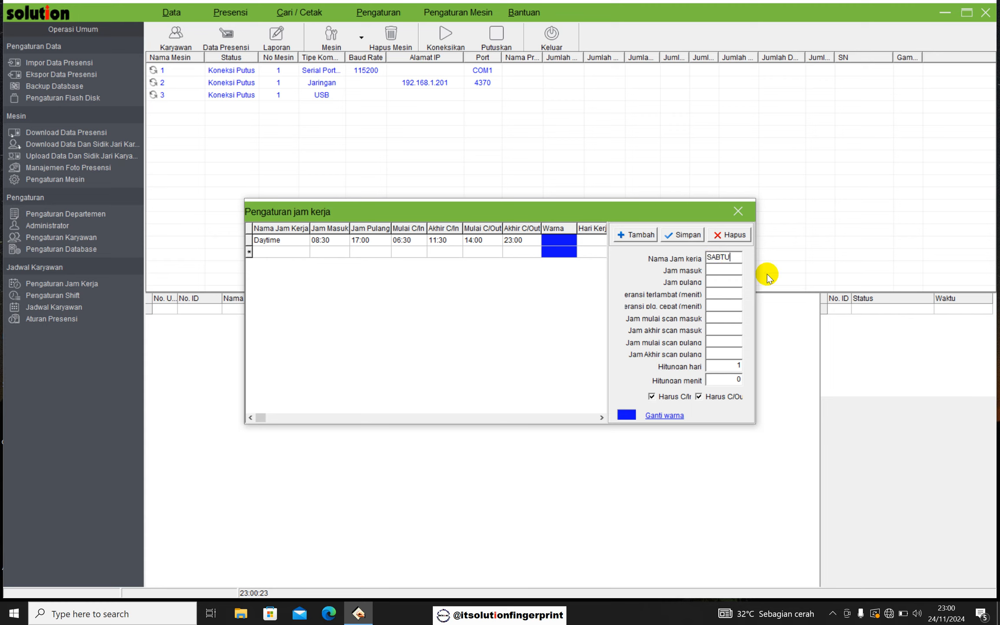
{"action": "left_click", "coordinate": [728, 272]}
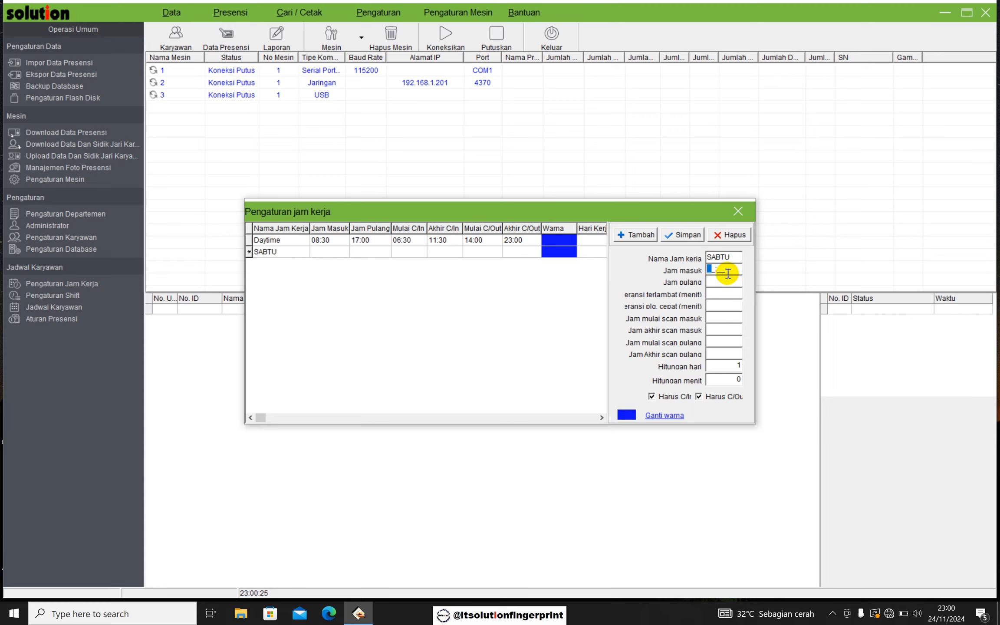
{"action": "type", "text": "08:30"}
{"action": "key", "text": "Tab"}
{"action": "type", "text": "14:00"}
Step: Set both the late-arrival and early-departure tolerances of the SABTU entry to 5 minutes
{"action": "key", "text": "Tab"}
{"action": "type", "text": "5"}
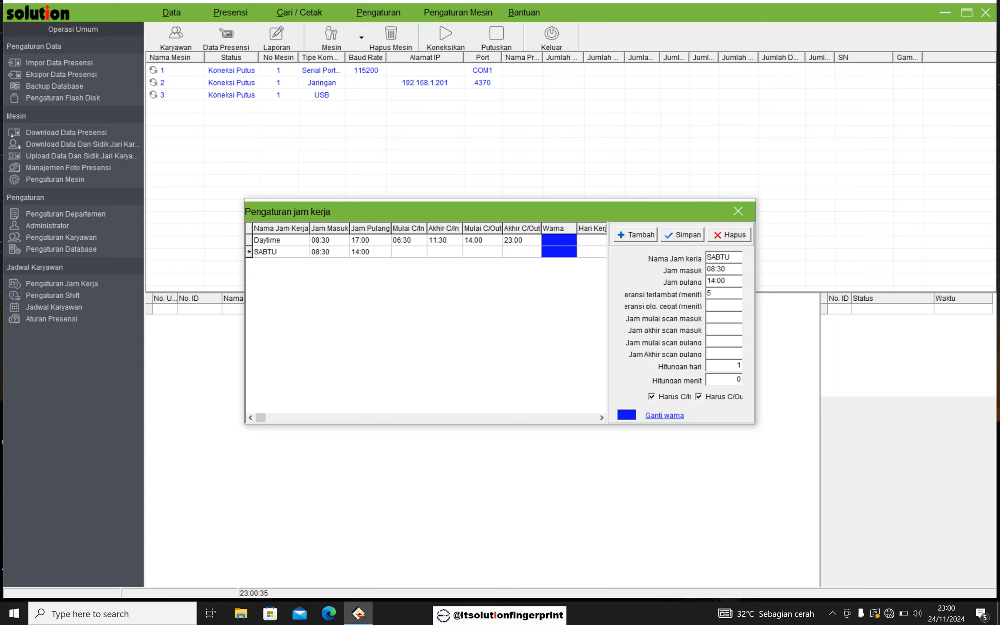
{"action": "key", "text": "Tab"}
{"action": "type", "text": "5"}
Step: Set SABTU's check-in scan window to 06:30–11:30 and check-out scan window to 14:00–23:00, and save the entry
{"action": "key", "text": "Tab"}
{"action": "type", "text": "06:30"}
{"action": "key", "text": "Tab"}
{"action": "type", "text": "11:30"}
{"action": "key", "text": "Tab"}
{"action": "type", "text": "1"}
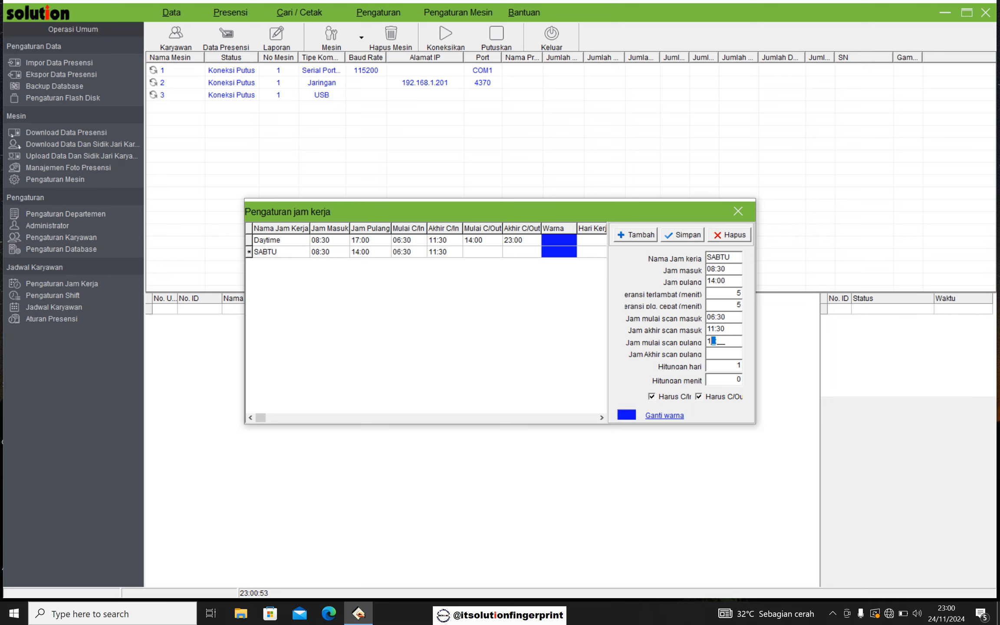
{"action": "type", "text": "4:00"}
{"action": "key", "text": "Tab"}
{"action": "type", "text": "2300"}
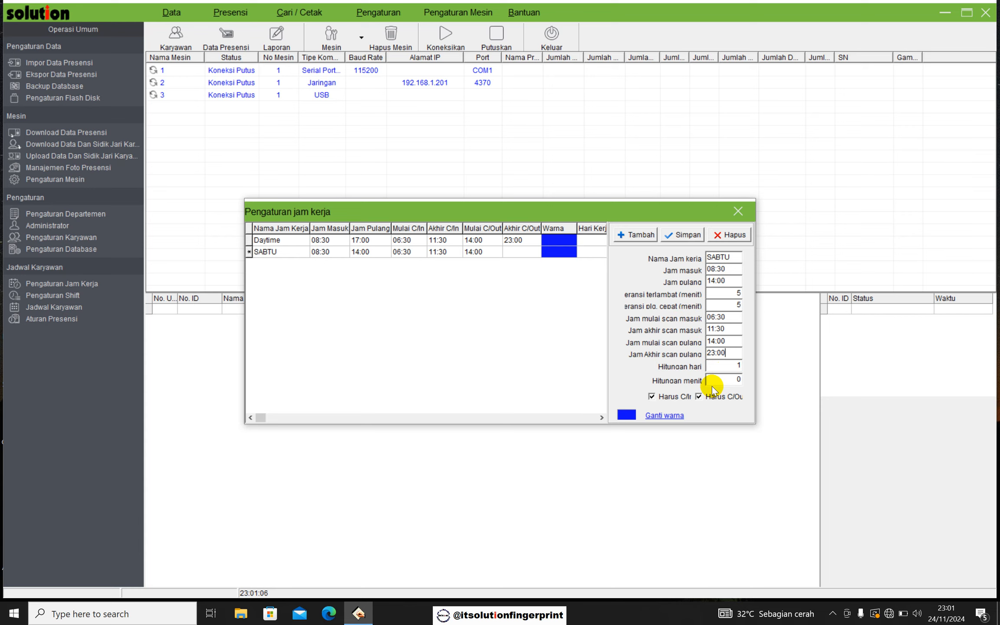
{"action": "left_click", "coordinate": [686, 239]}
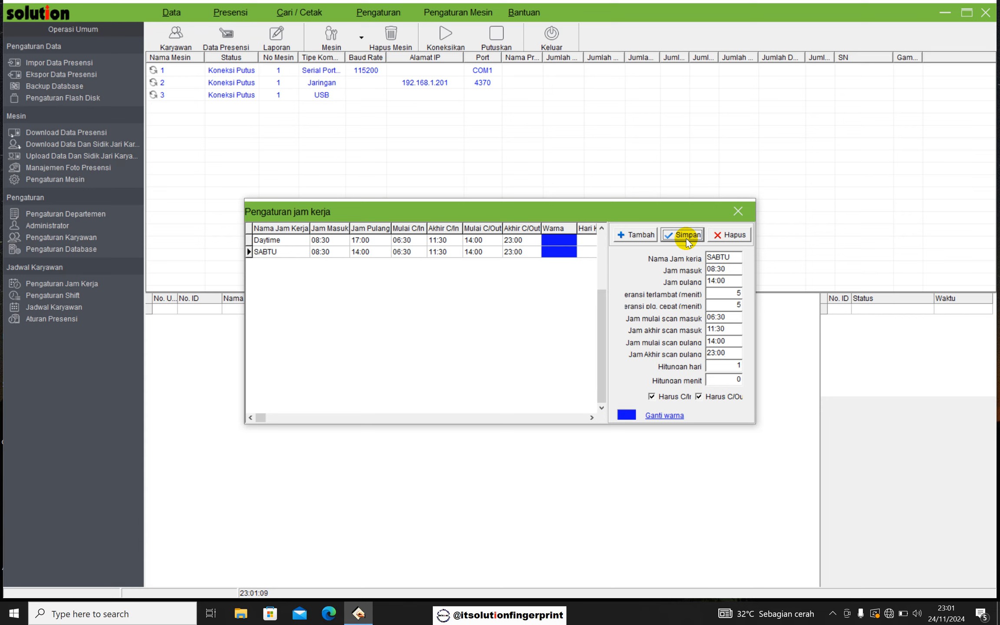
{"action": "left_click", "coordinate": [737, 214]}
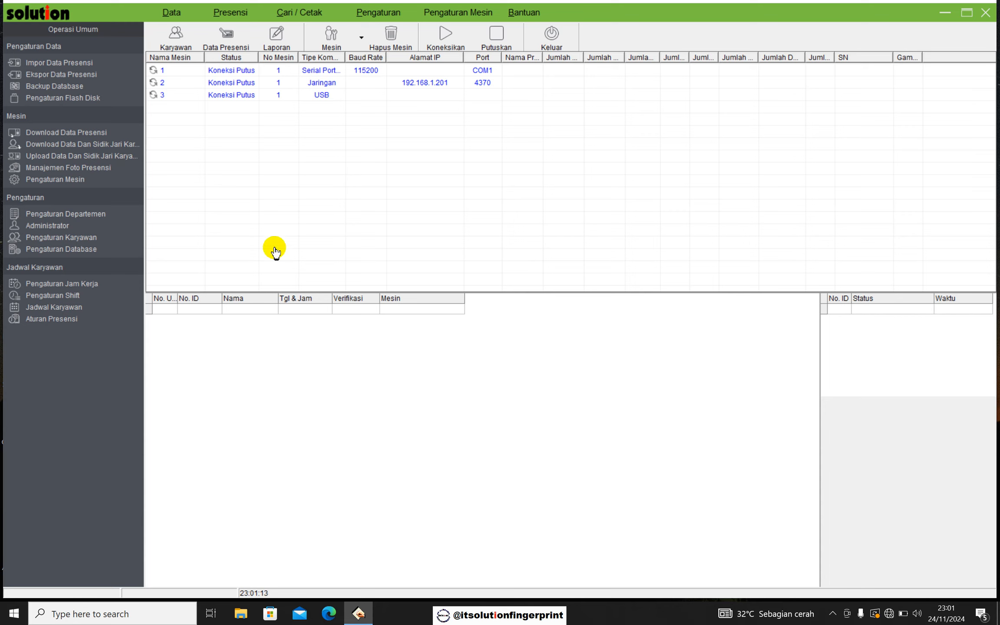
Step: Add the SABTU (08:30-14:00) hours to the Normal shift for Sabtu only, and check the result in the employee work schedule
{"action": "left_click", "coordinate": [66, 300]}
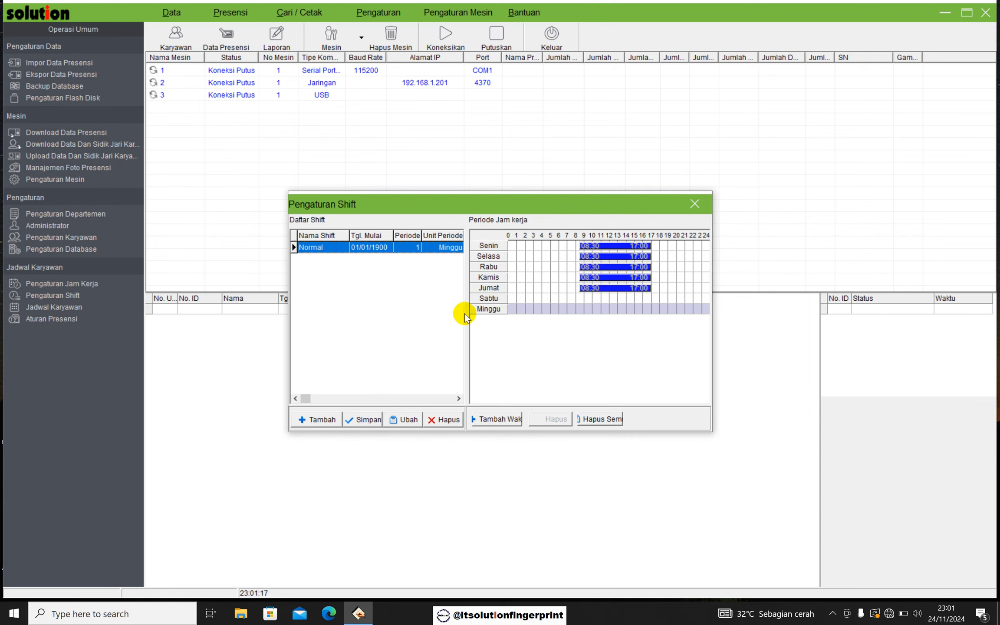
{"action": "left_click", "coordinate": [498, 420]}
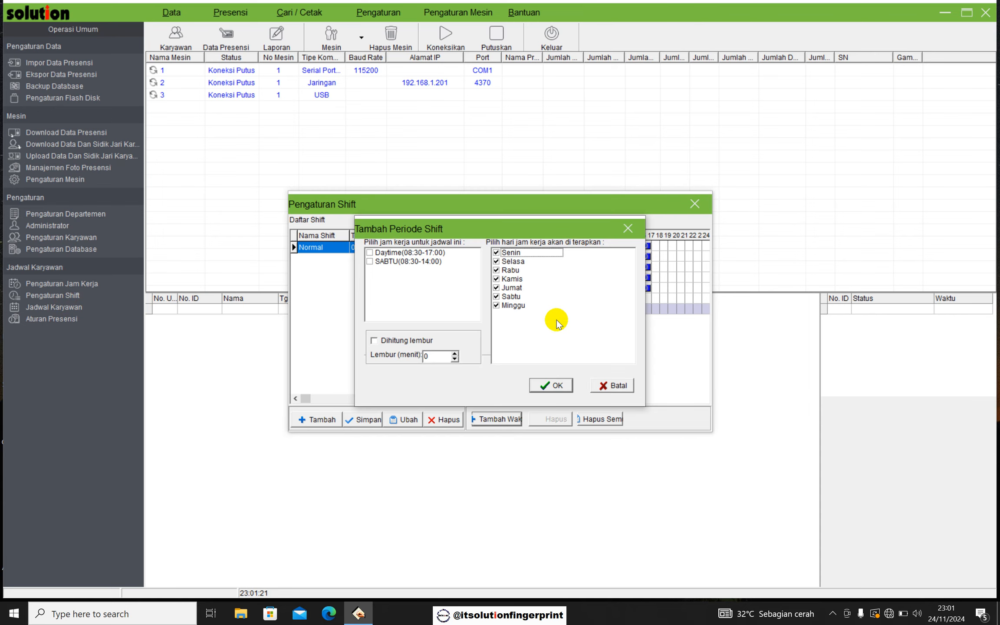
{"action": "right_click", "coordinate": [578, 293]}
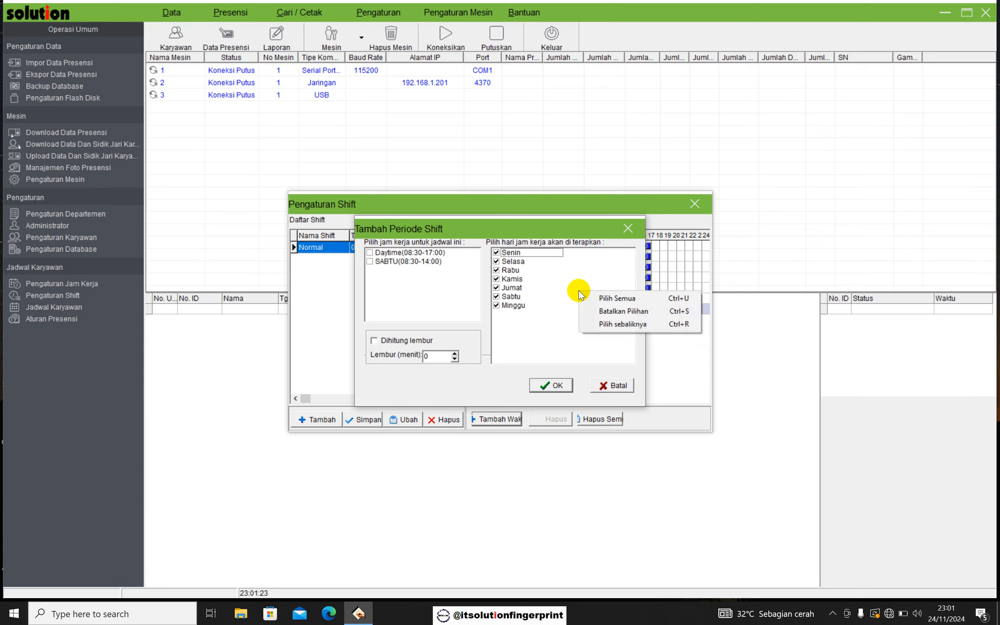
{"action": "left_click", "coordinate": [612, 324]}
{"action": "left_click", "coordinate": [497, 297]}
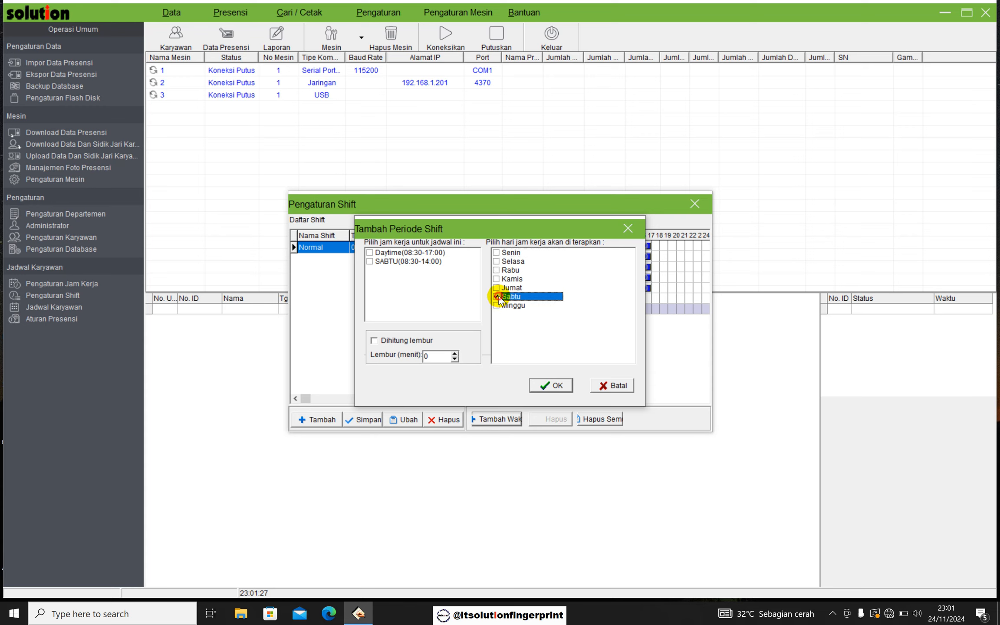
{"action": "left_click", "coordinate": [371, 263]}
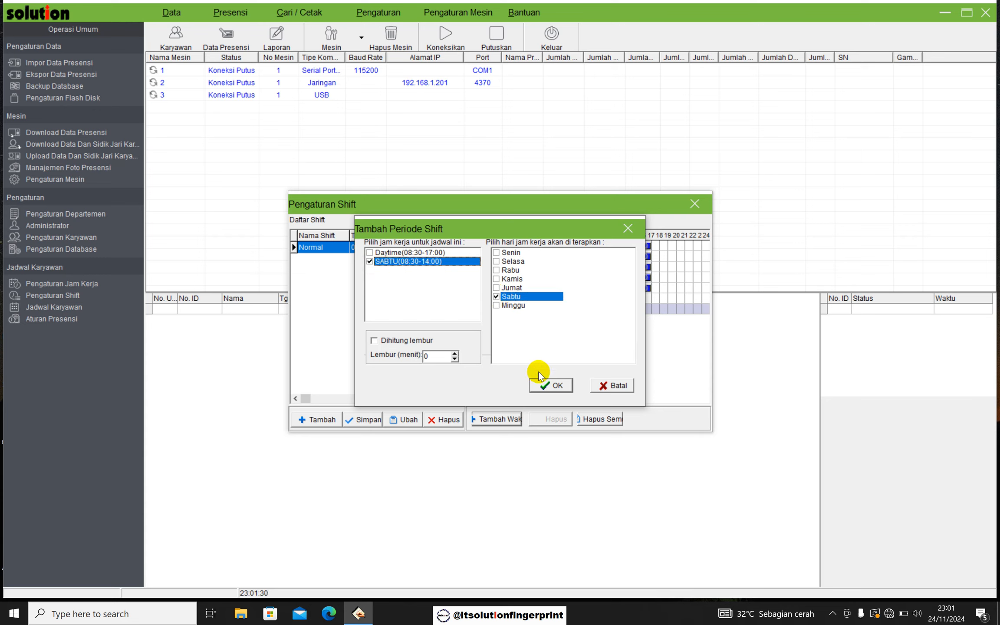
{"action": "left_click", "coordinate": [543, 386]}
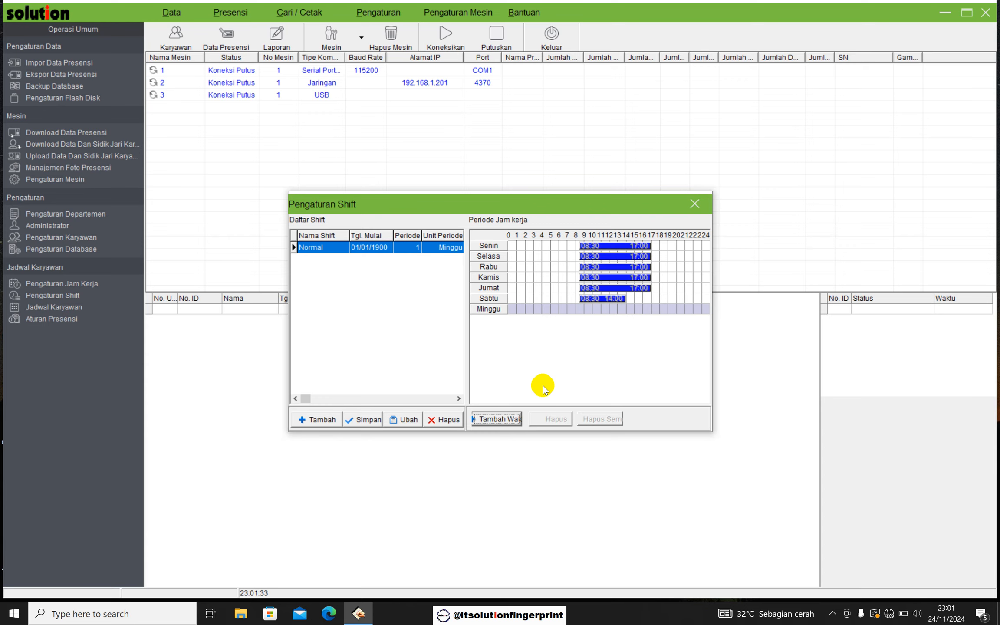
{"action": "left_click", "coordinate": [694, 205]}
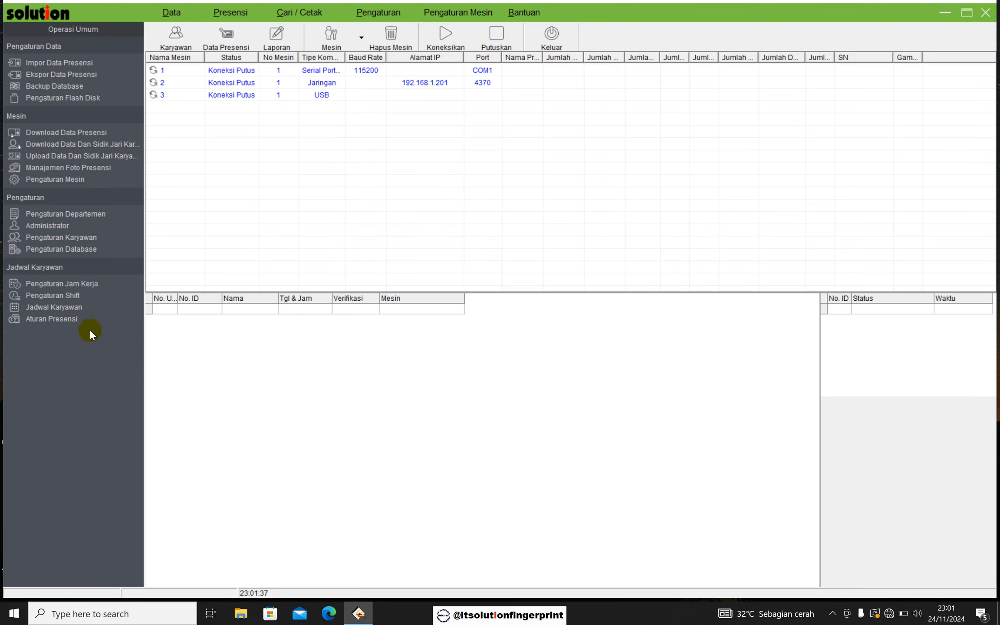
{"action": "left_click", "coordinate": [66, 308]}
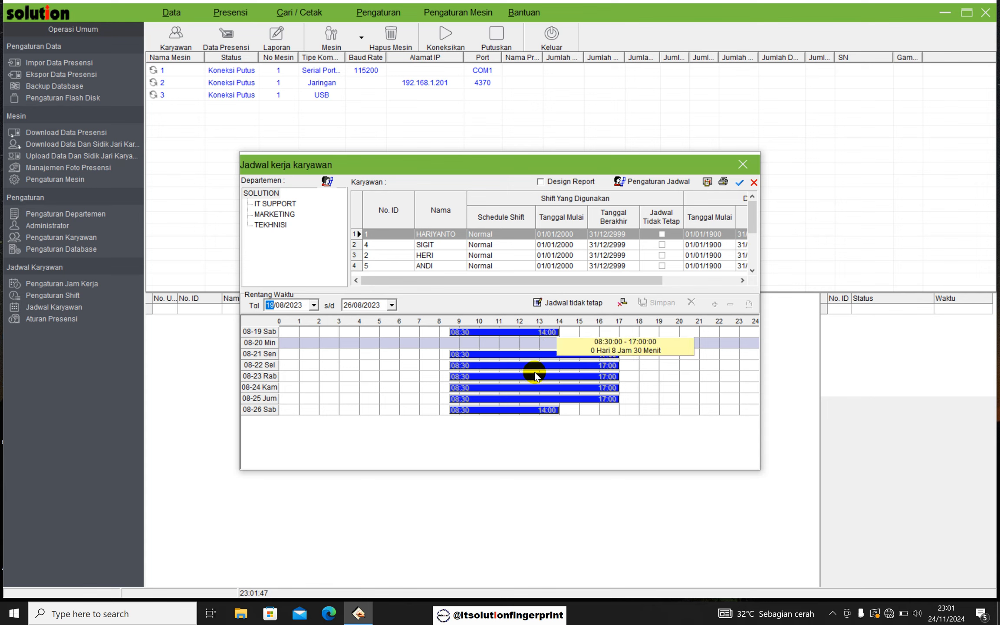
{"action": "left_click", "coordinate": [742, 165]}
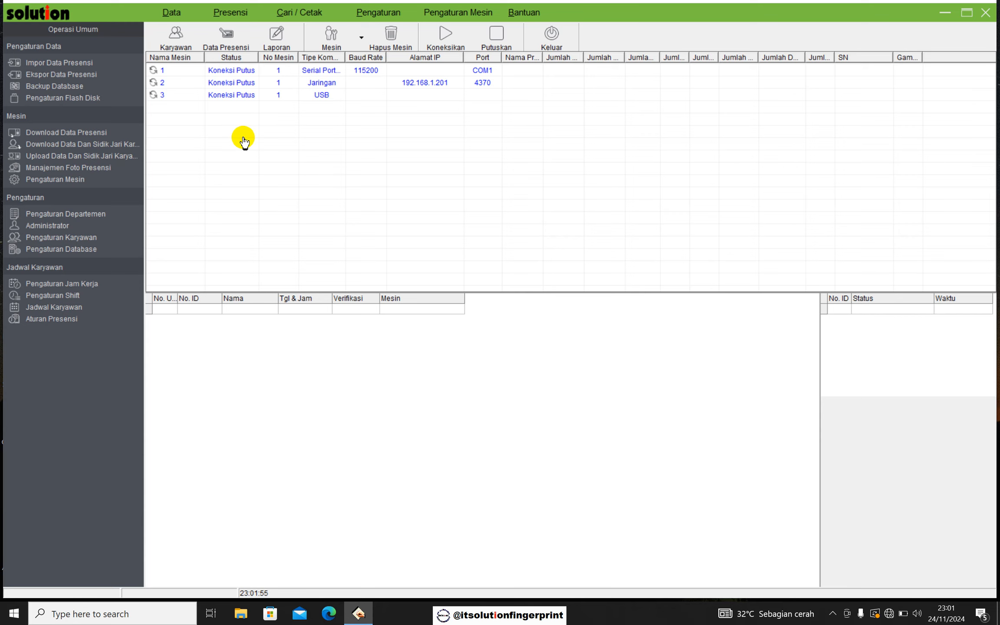
Step: Add a new employee to the employee list, enter the employee's name, and save the record
{"action": "left_click", "coordinate": [175, 41]}
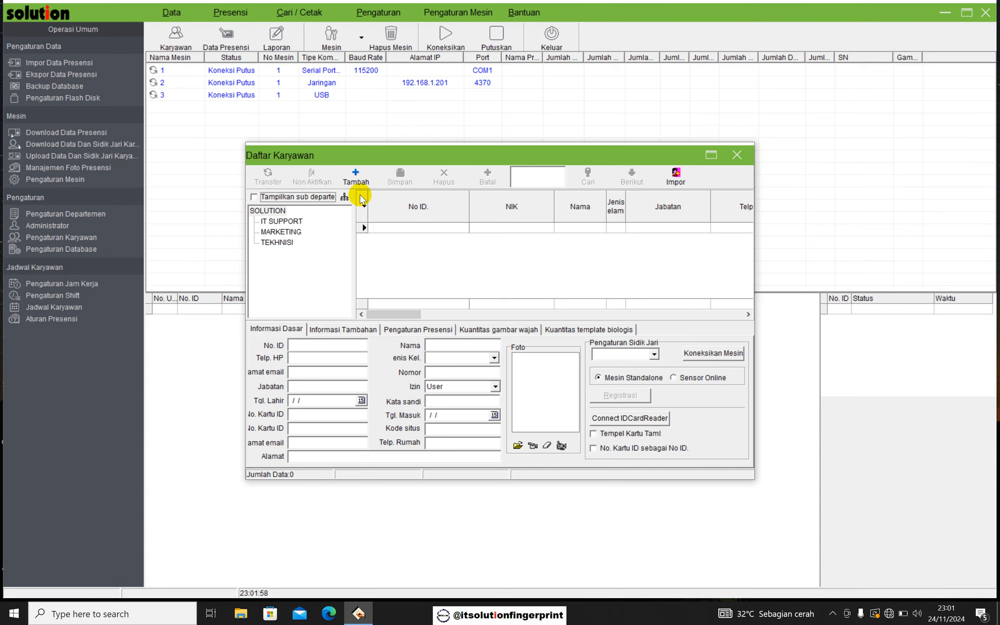
{"action": "left_click", "coordinate": [354, 178]}
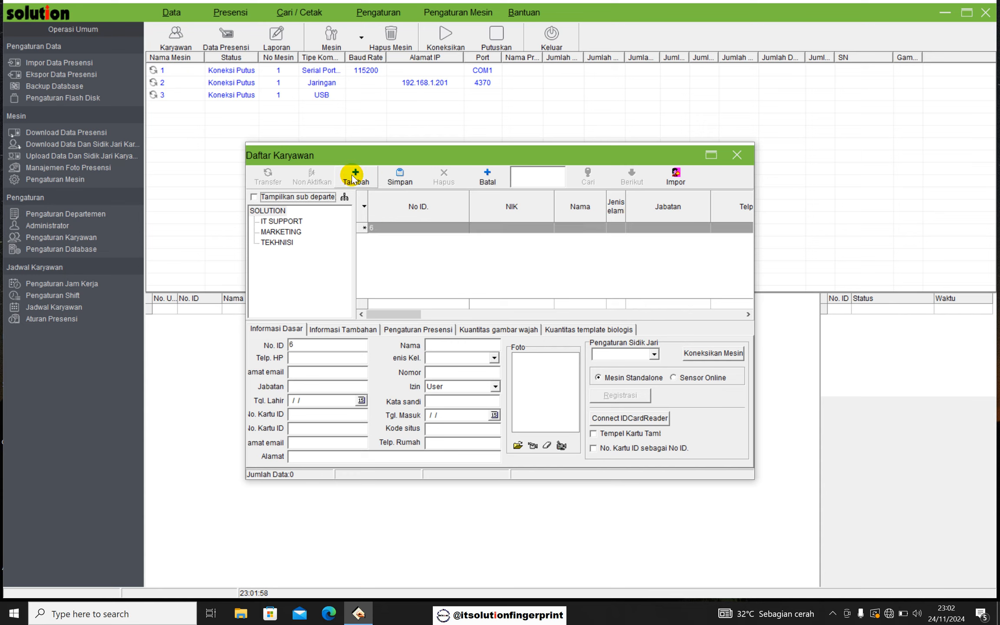
{"action": "left_click", "coordinate": [385, 229]}
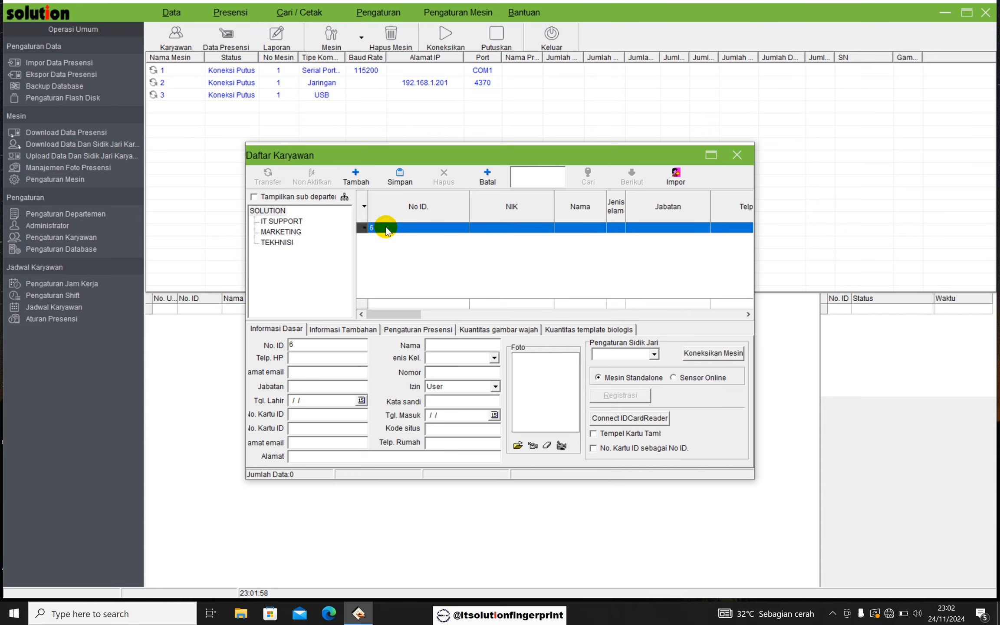
{"action": "left_click", "coordinate": [454, 343]}
{"action": "type", "text": "H"}
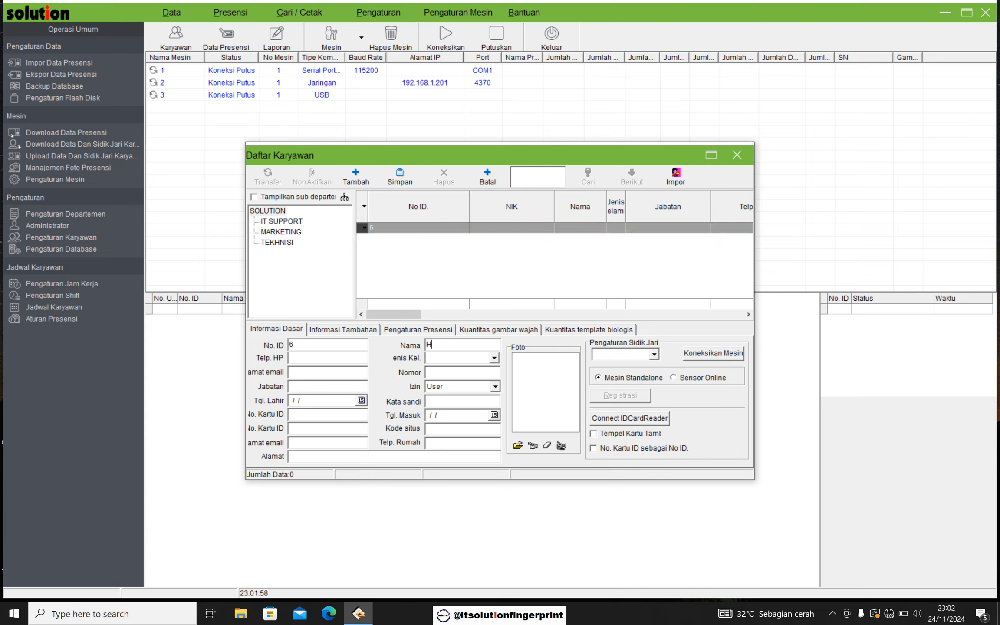
{"action": "type", "text": "ADI"}
{"action": "left_click", "coordinate": [402, 180]}
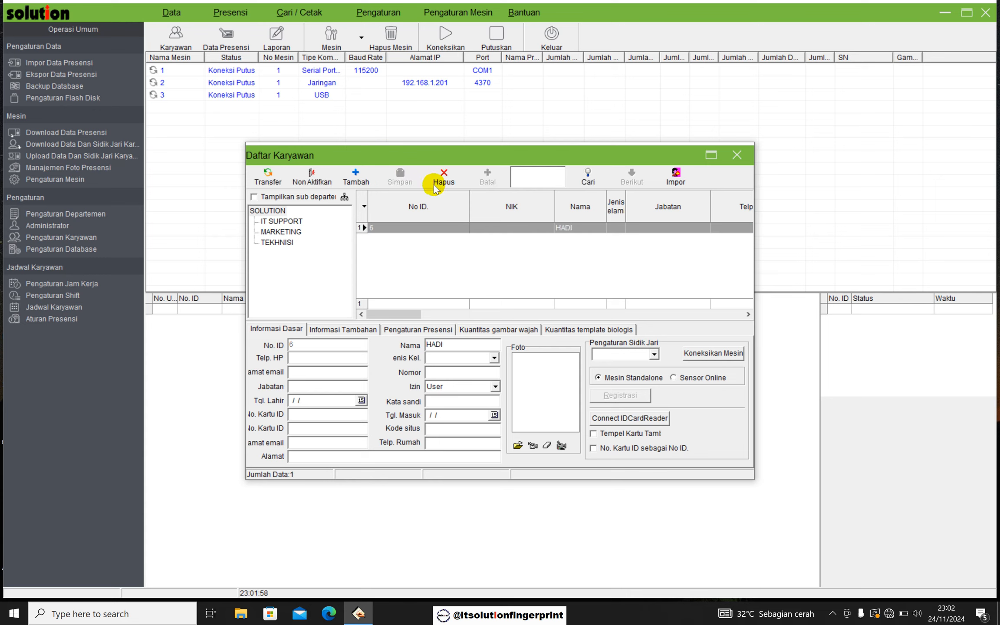
{"action": "left_click", "coordinate": [742, 160]}
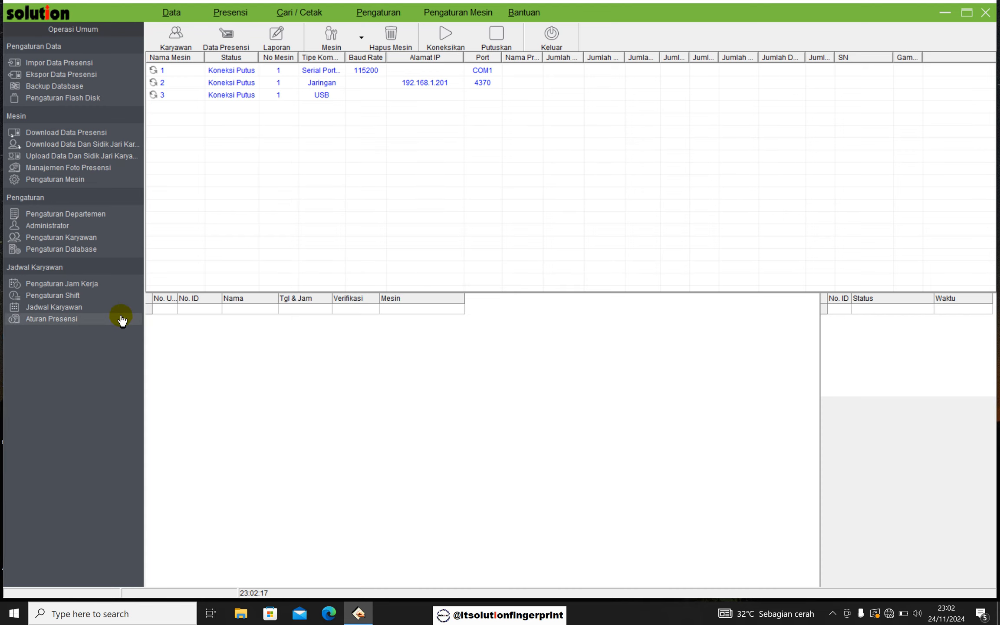
Step: Start a new active work schedule for the newly added employee, using the Normal shift
{"action": "left_click", "coordinate": [64, 308]}
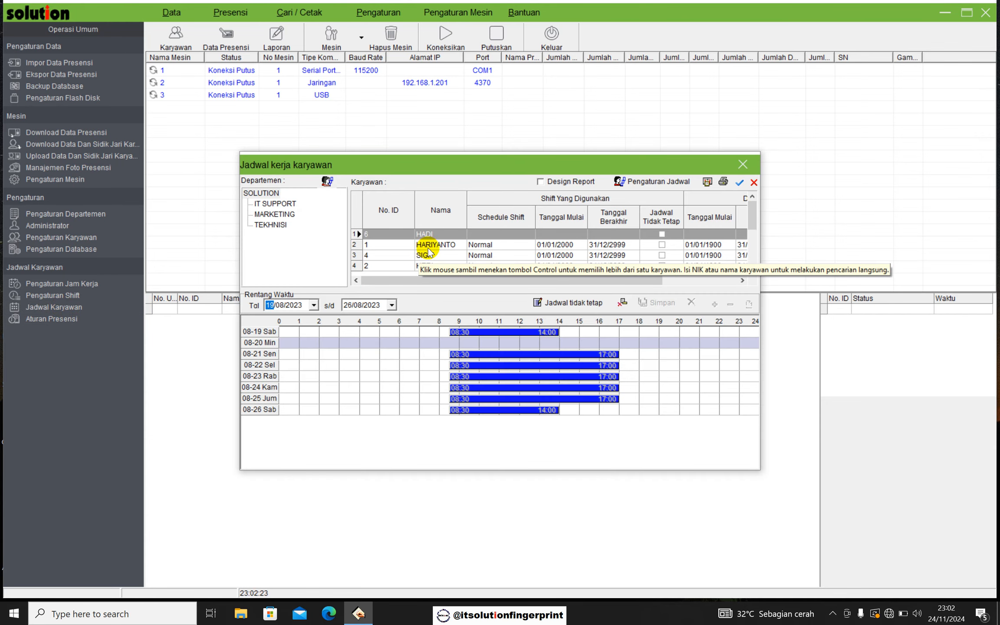
{"action": "left_click", "coordinate": [434, 235]}
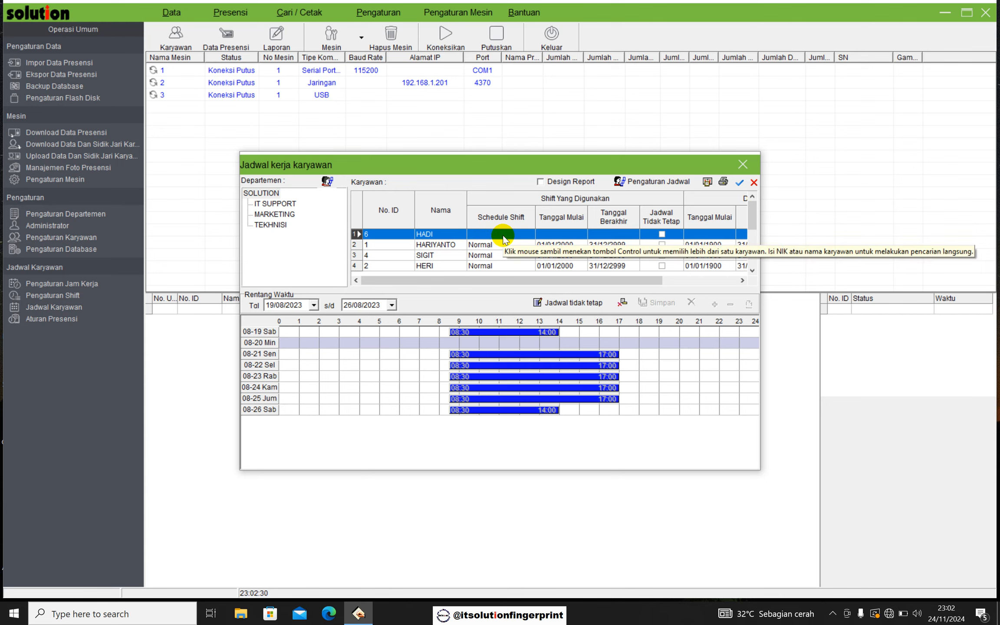
{"action": "left_click", "coordinate": [647, 187]}
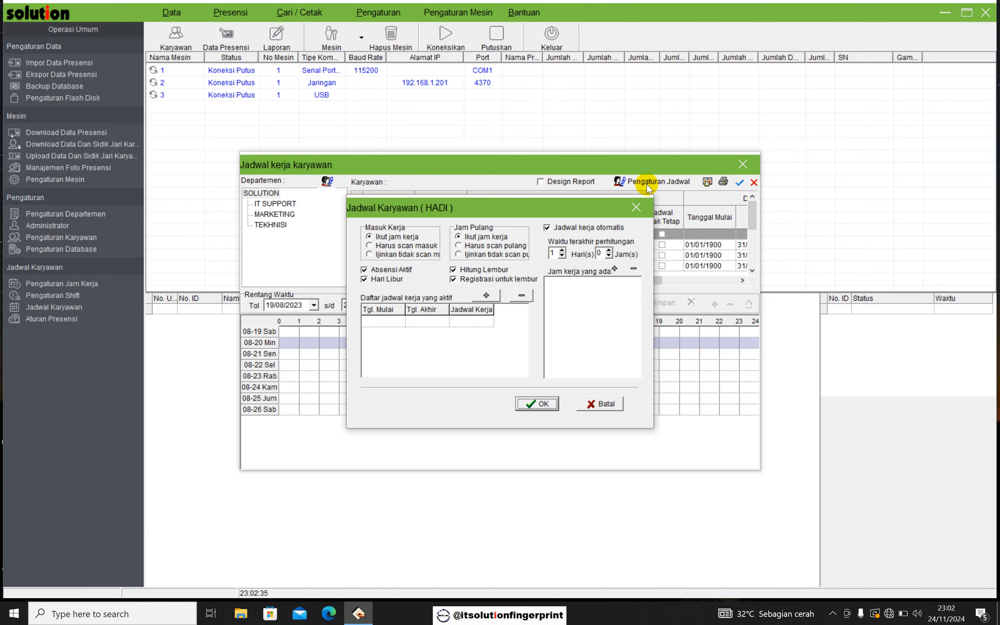
{"action": "left_click", "coordinate": [487, 296]}
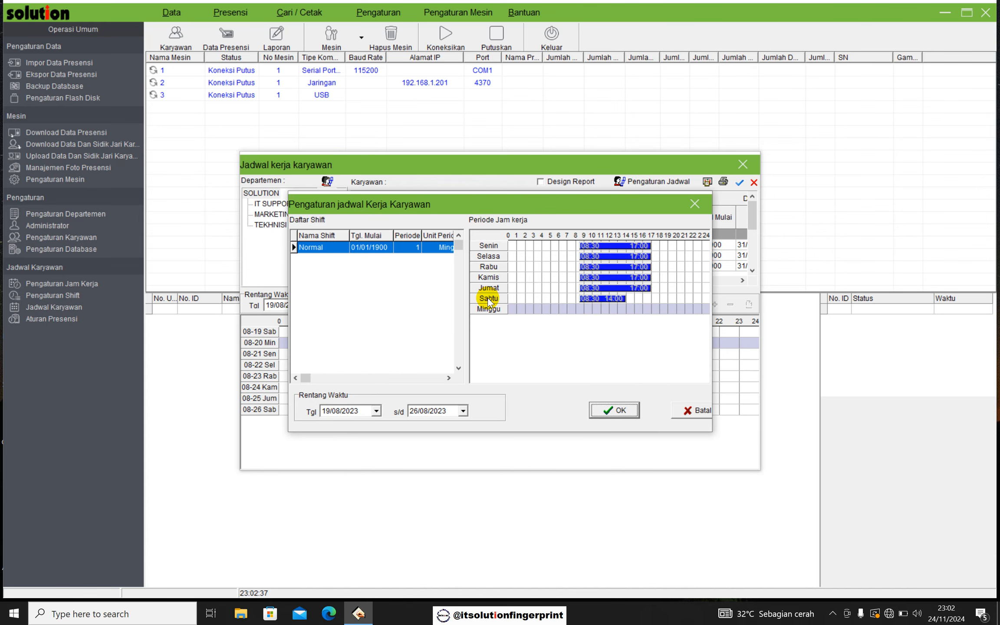
{"action": "left_click", "coordinate": [313, 250]}
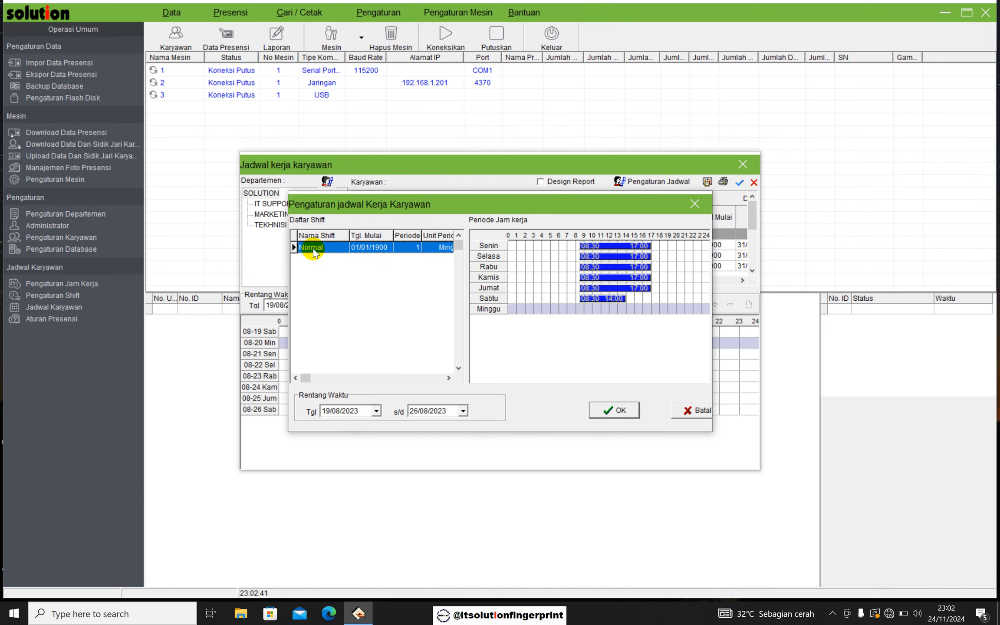
Step: Set the start date of the employee's Normal schedule to 01/01/2024
{"action": "left_click", "coordinate": [325, 416]}
{"action": "type", "text": "1"}
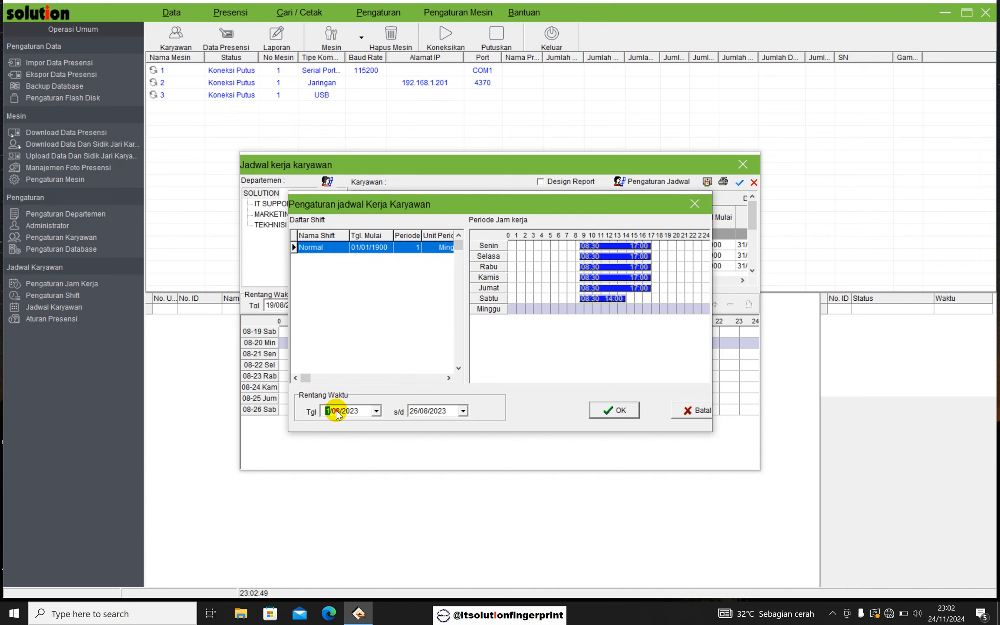
{"action": "left_click", "coordinate": [335, 412]}
{"action": "type", "text": "01"}
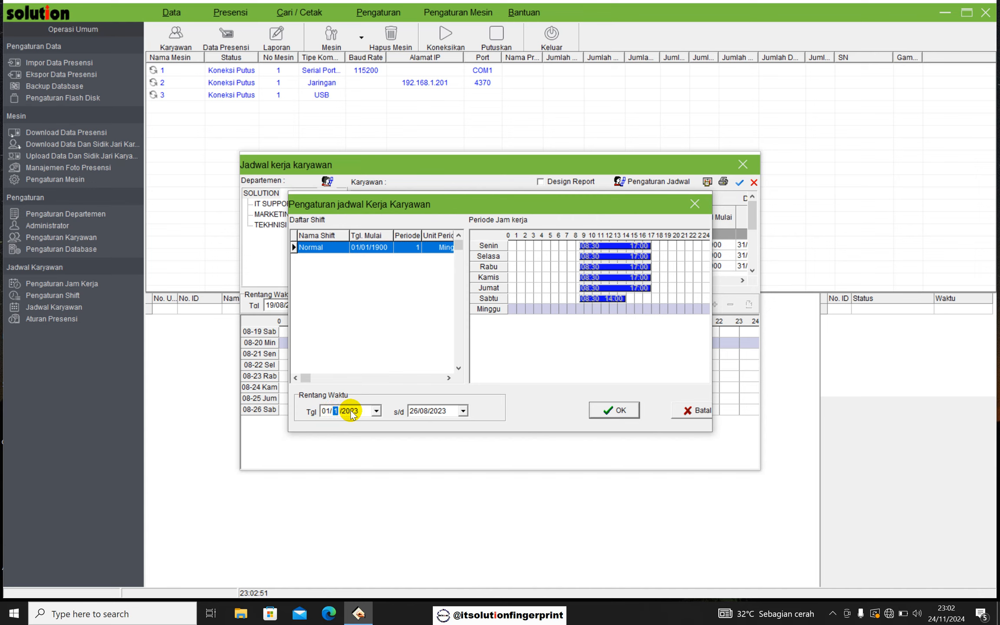
{"action": "left_click", "coordinate": [350, 411]}
{"action": "type", "text": "22"}
{"action": "type", "text": "202"}
{"action": "type", "text": "02"}
{"action": "type", "text": "4"}
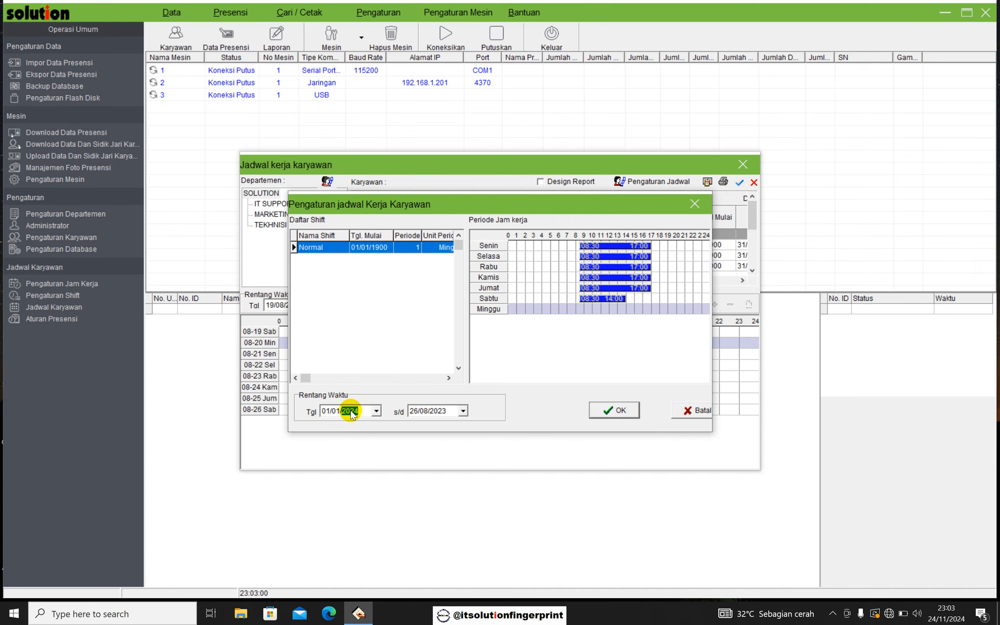
Step: Set the year of the schedule's end date to 2200 and save the new employee's Normal shift assignment
{"action": "left_click", "coordinate": [446, 416]}
{"action": "type", "text": "22"}
{"action": "type", "text": "0"}
{"action": "type", "text": "22"}
{"action": "type", "text": "422"}
{"action": "type", "text": "00"}
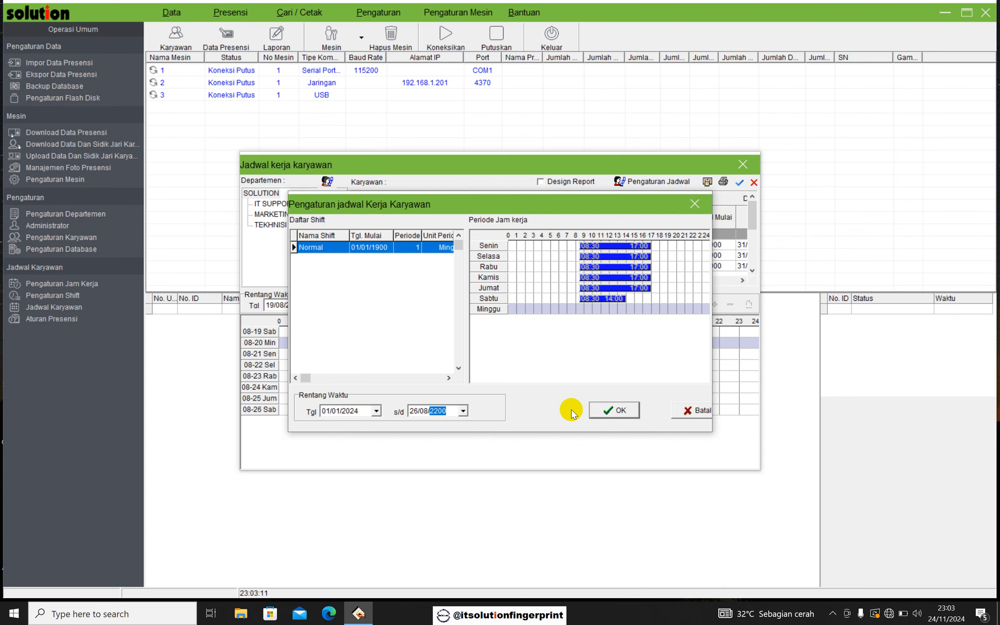
{"action": "left_click", "coordinate": [607, 412]}
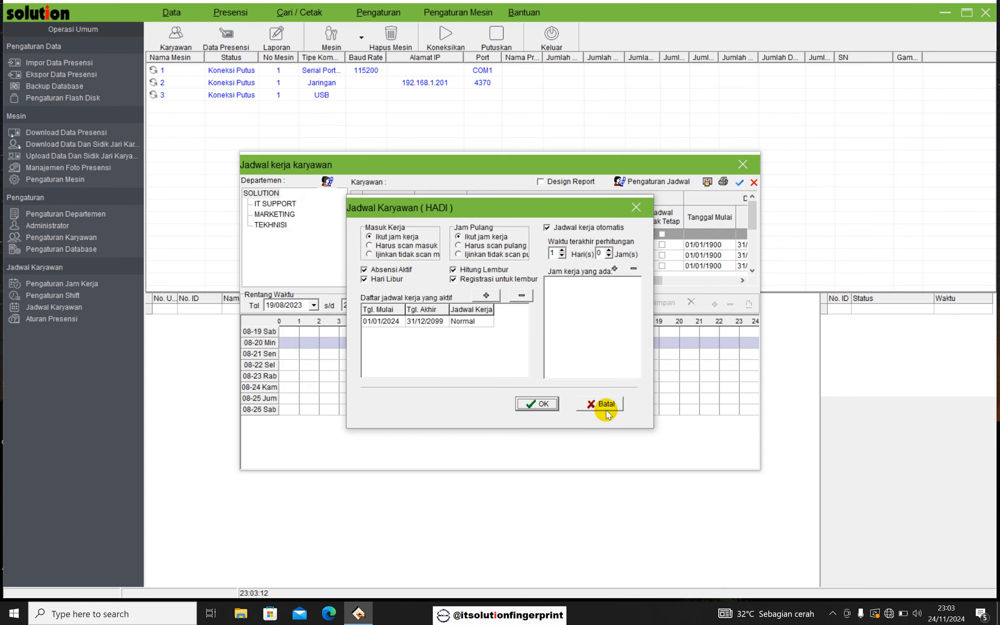
{"action": "left_click", "coordinate": [547, 407]}
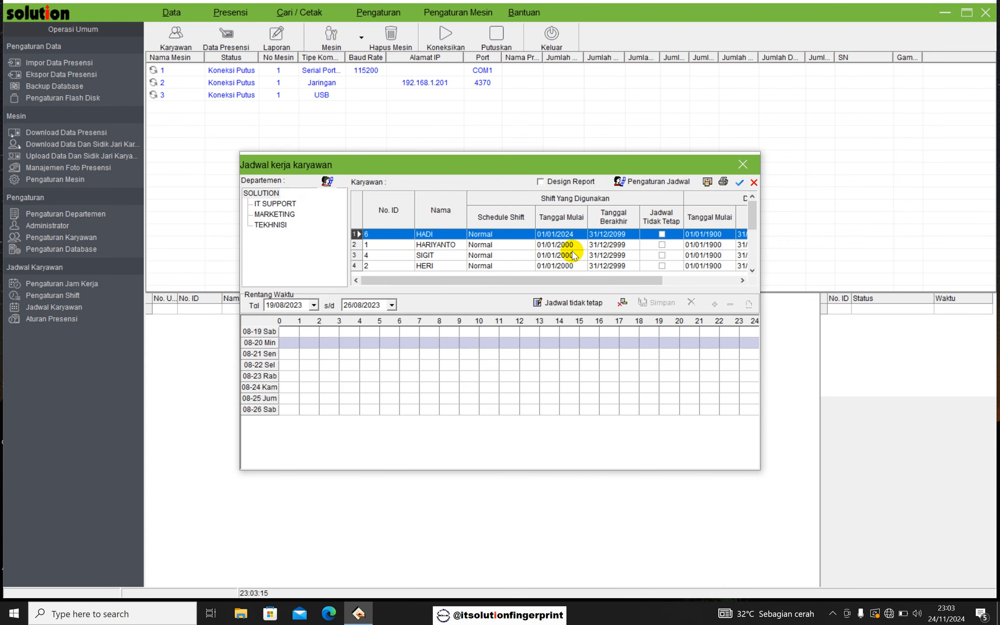
Step: Examine the new employee's daily working hours for 24/11/2024 to 30/11/2024 in the work schedule
{"action": "left_click", "coordinate": [314, 306]}
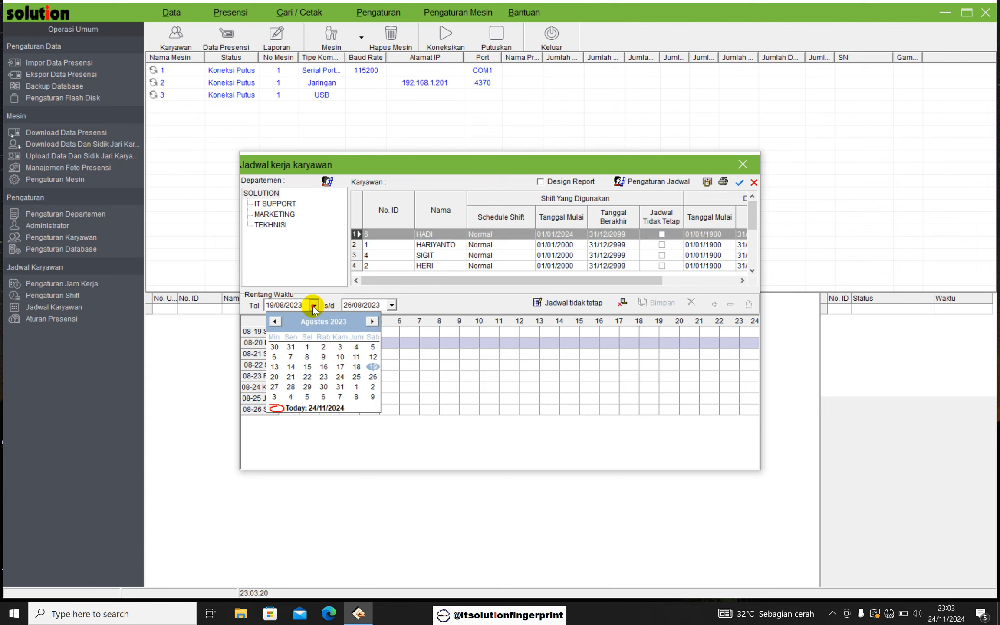
{"action": "left_click", "coordinate": [319, 409]}
{"action": "left_click", "coordinate": [390, 305]}
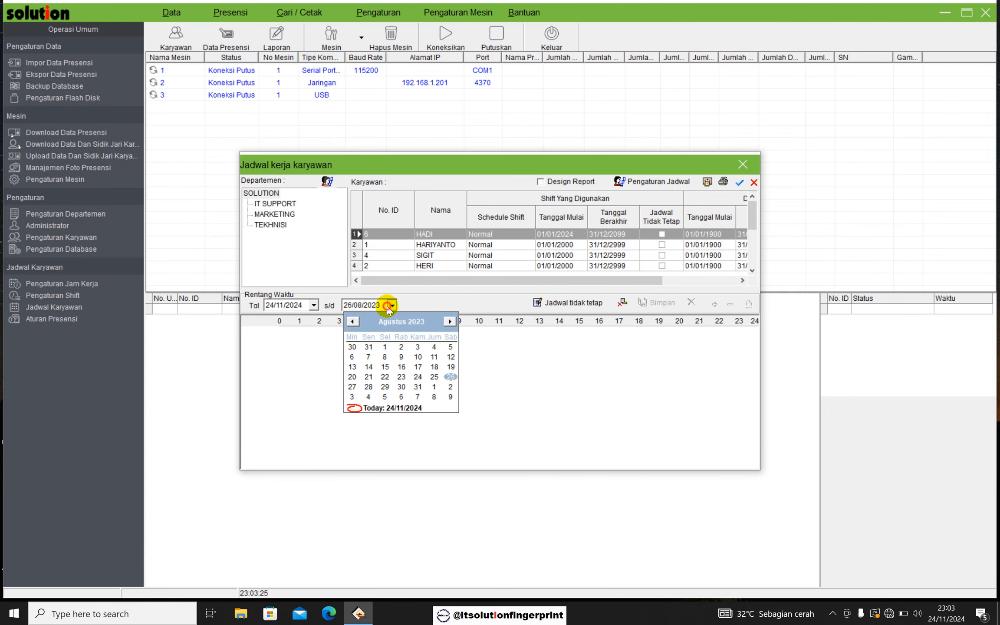
{"action": "left_click", "coordinate": [405, 409]}
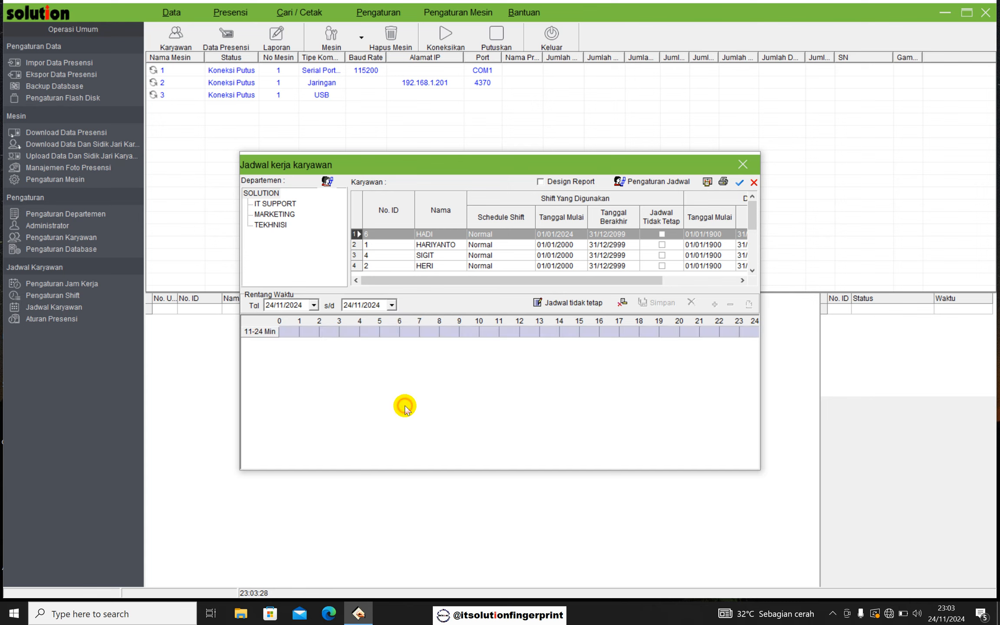
{"action": "left_click", "coordinate": [391, 307]}
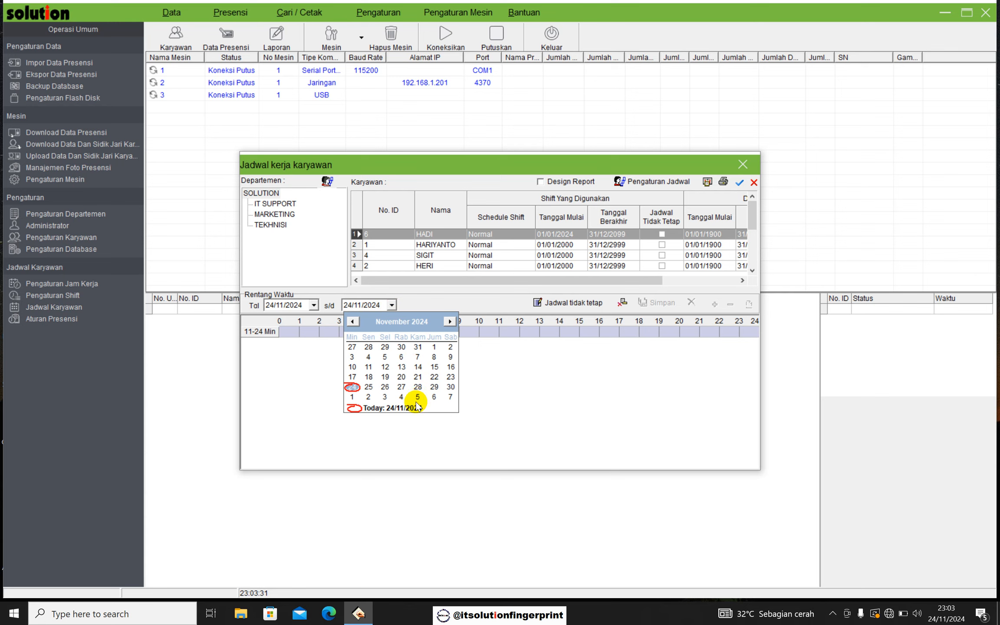
{"action": "left_click", "coordinate": [449, 387]}
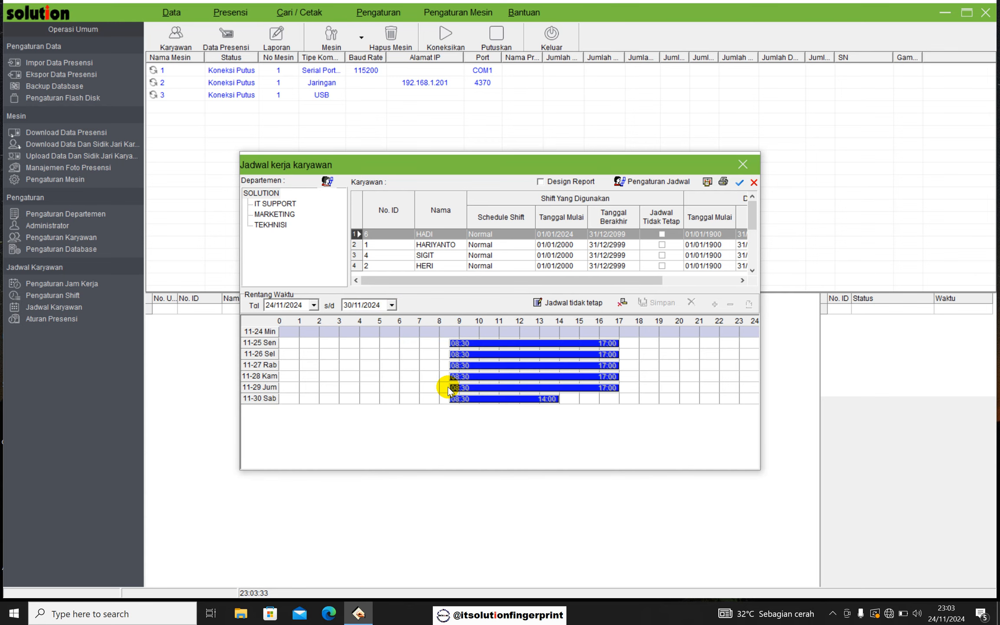
{"action": "mouse_move", "coordinate": [541, 345]}
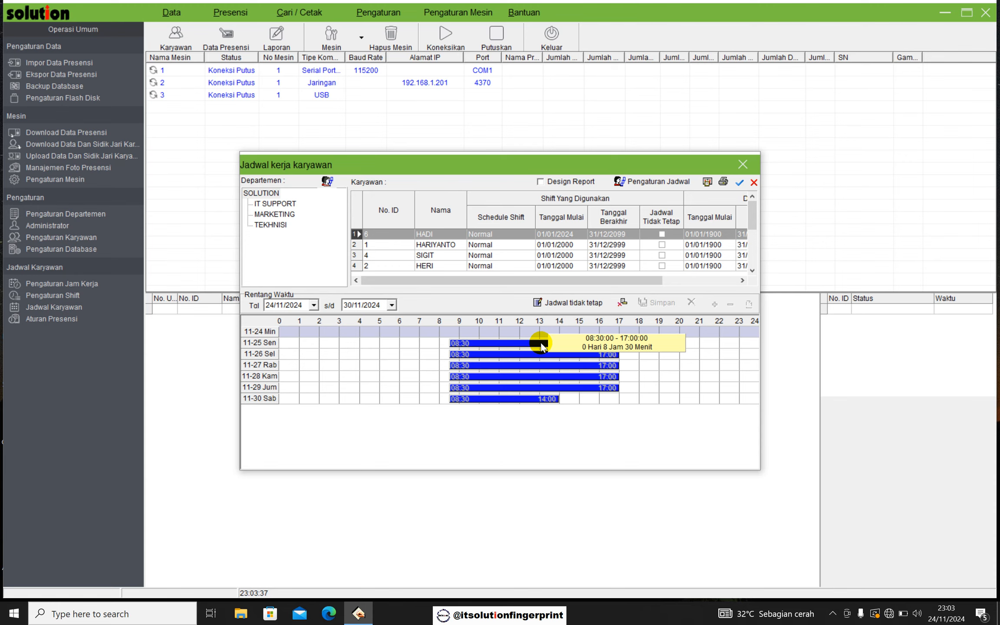
{"action": "left_click", "coordinate": [743, 165]}
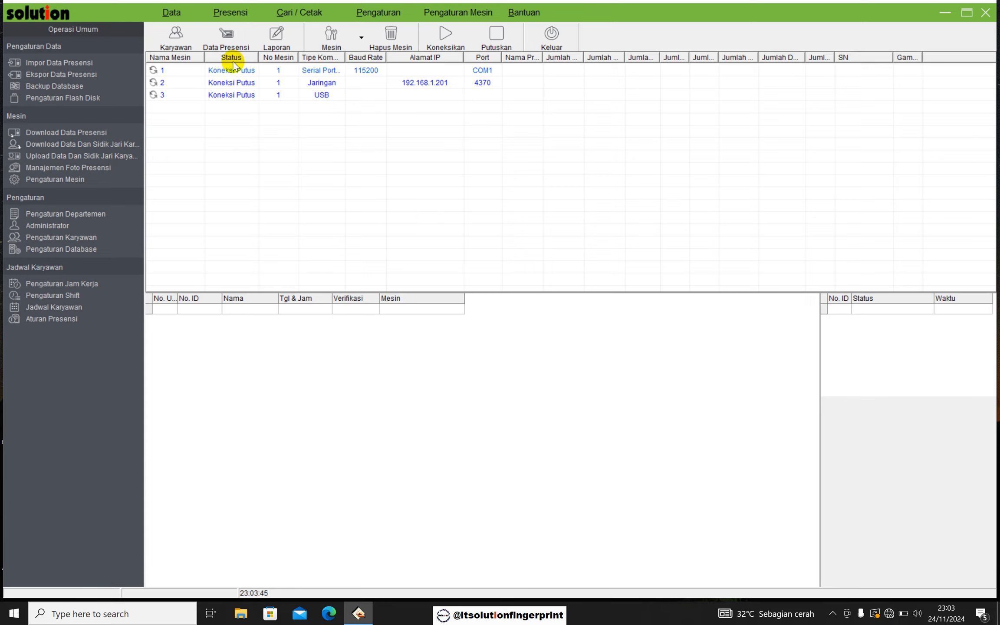
Step: Open the attendance report and calculation window and select all employees of the SOLUTION department
{"action": "left_click", "coordinate": [281, 49]}
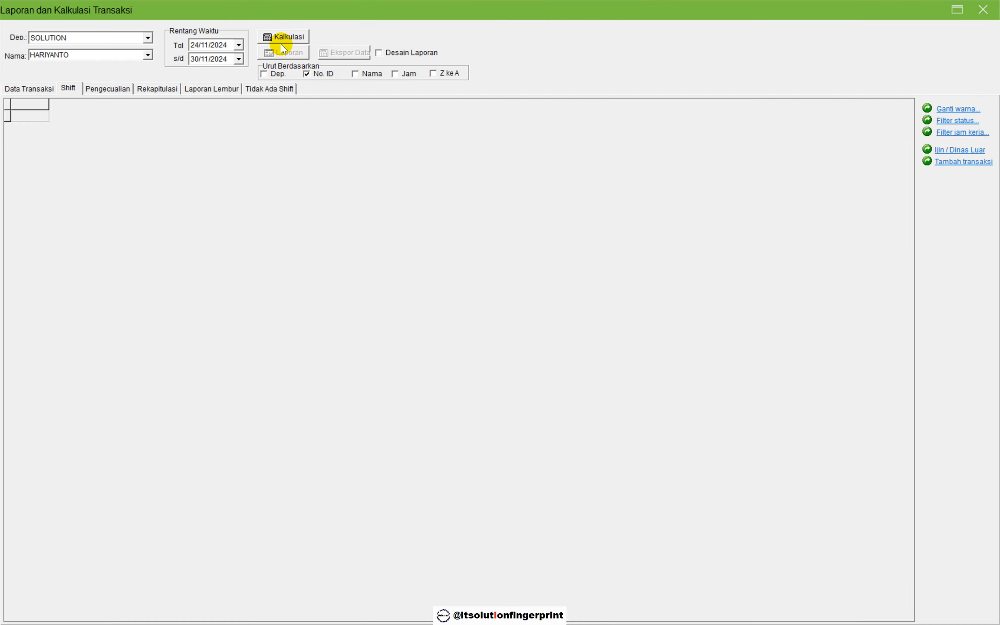
{"action": "left_click", "coordinate": [149, 57]}
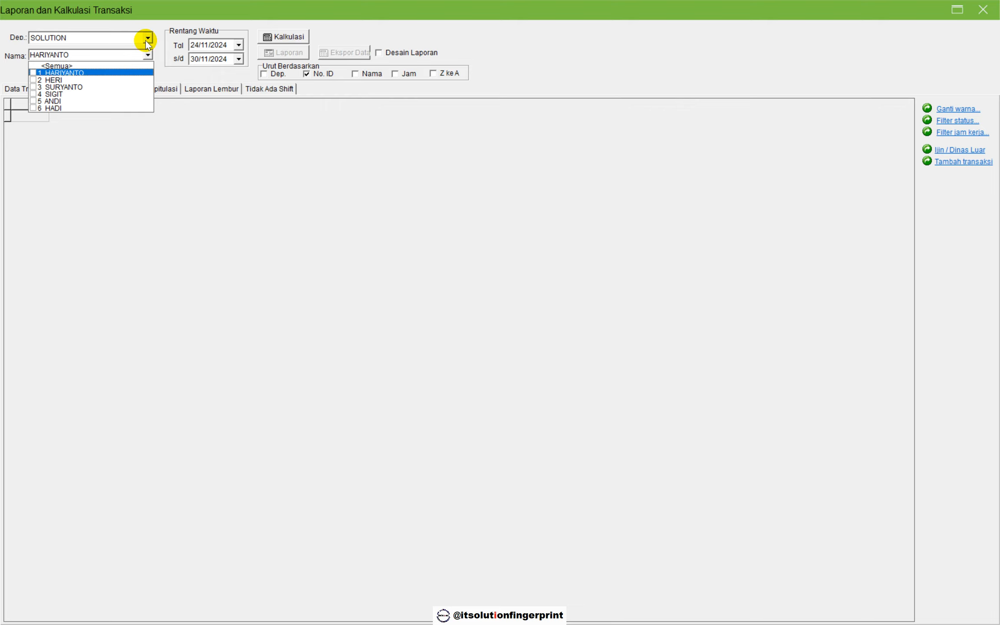
{"action": "left_click", "coordinate": [148, 40]}
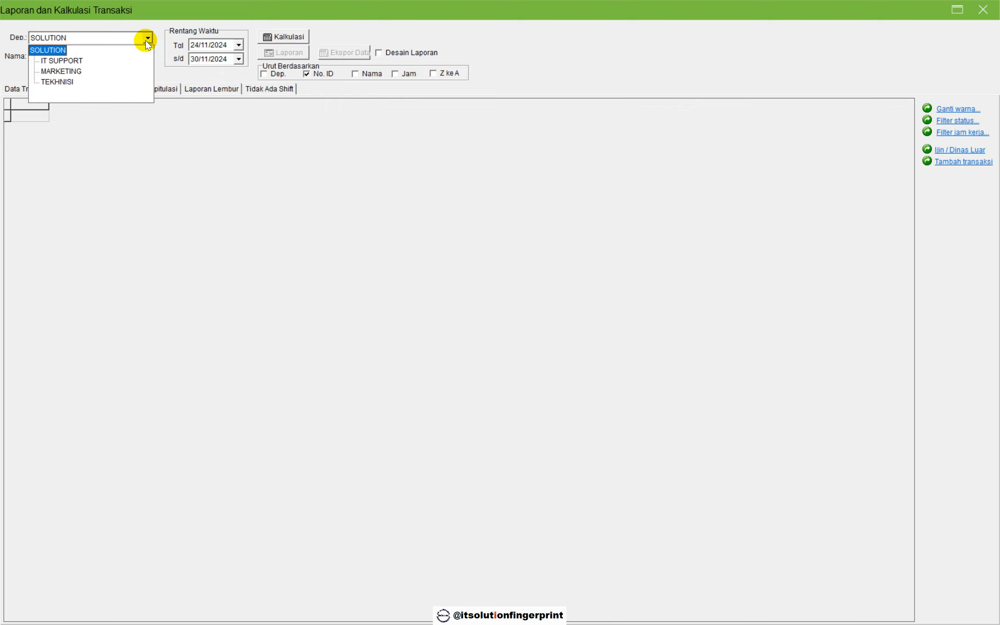
{"action": "left_click", "coordinate": [59, 51]}
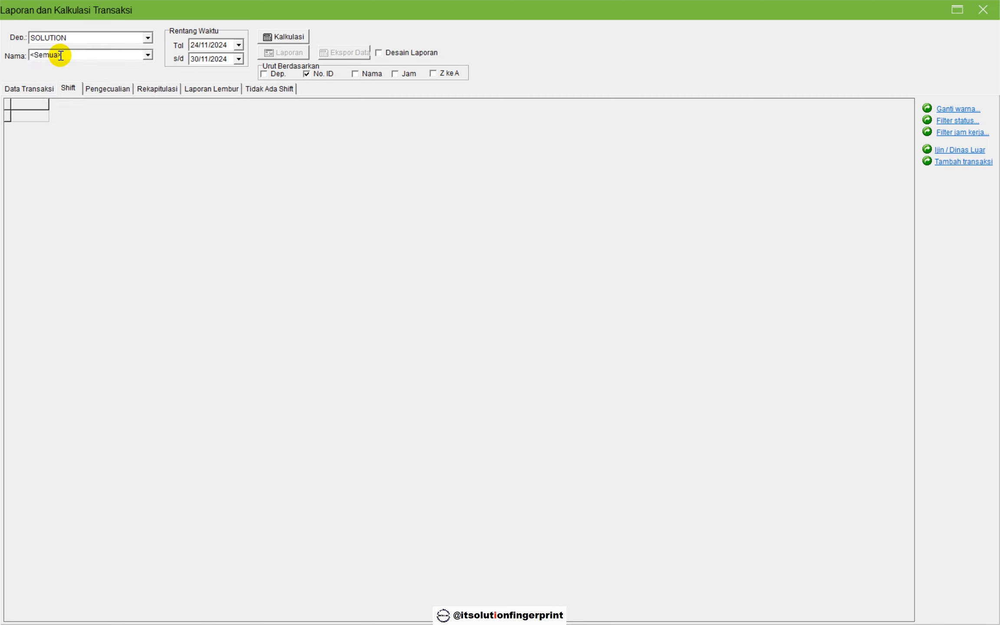
{"action": "left_click", "coordinate": [148, 56]}
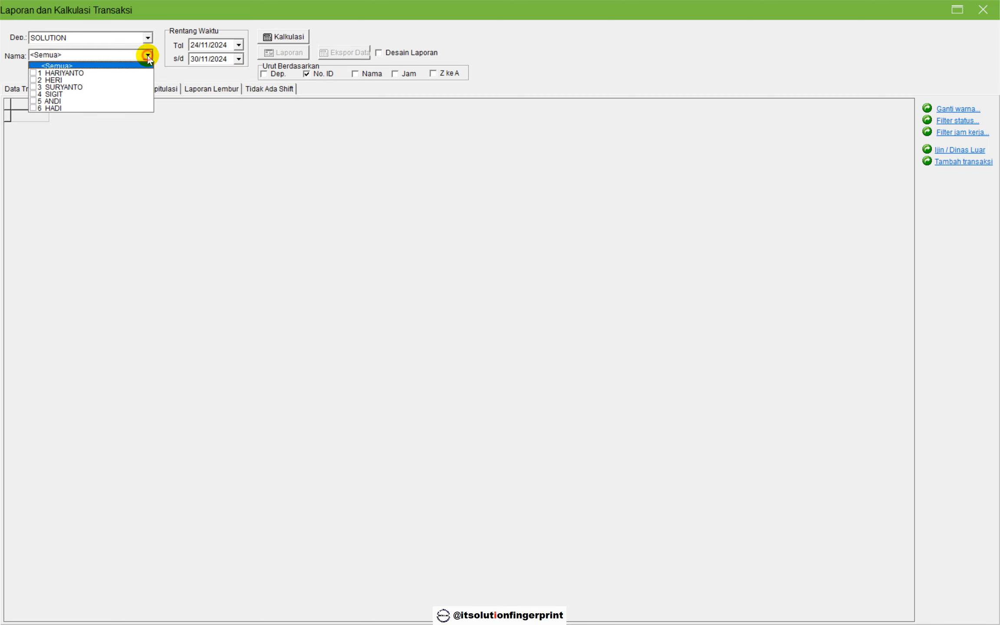
Step: Set the report period to 01/11/2024 through 30/11/2024 and calculate the attendance data
{"action": "left_click", "coordinate": [240, 45]}
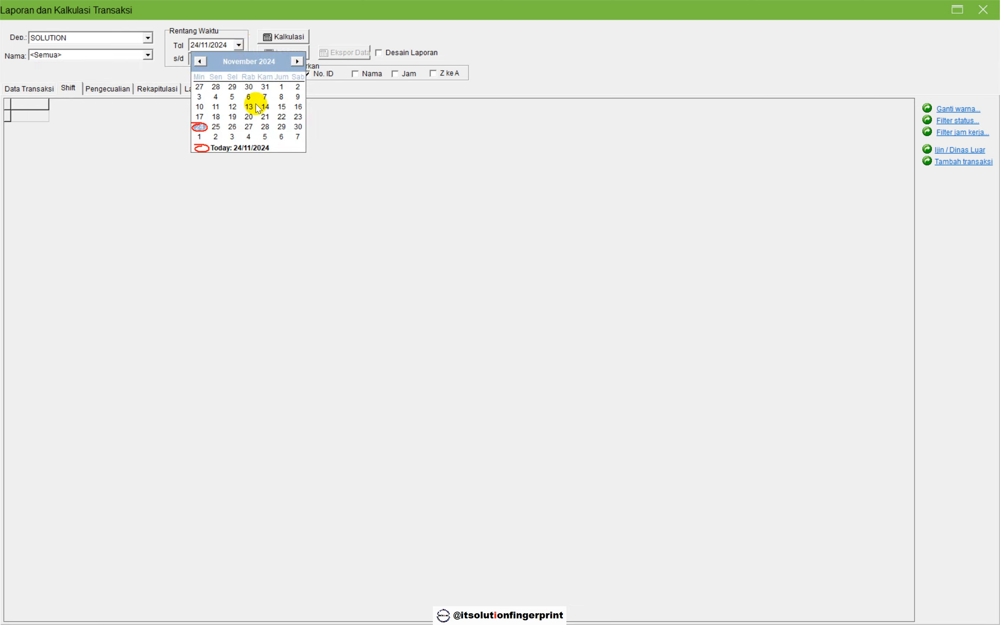
{"action": "left_click", "coordinate": [281, 87]}
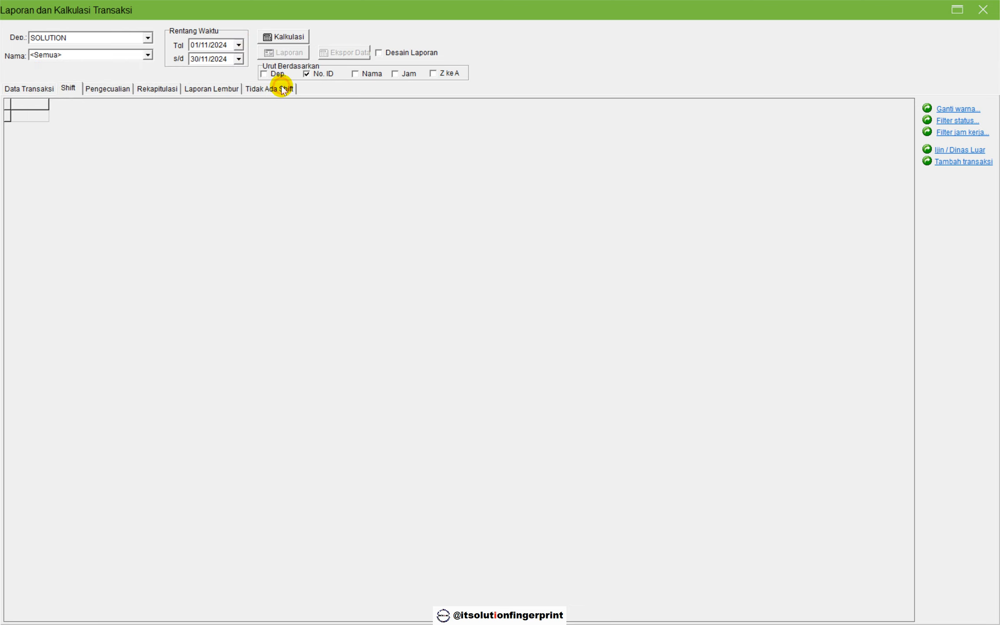
{"action": "left_click", "coordinate": [239, 58]}
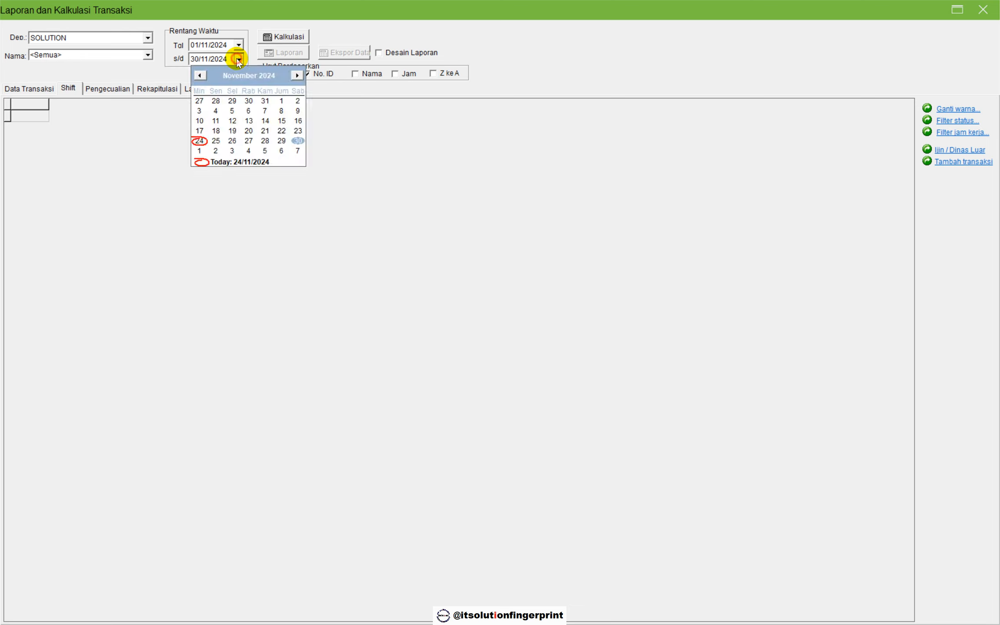
{"action": "left_click", "coordinate": [297, 141]}
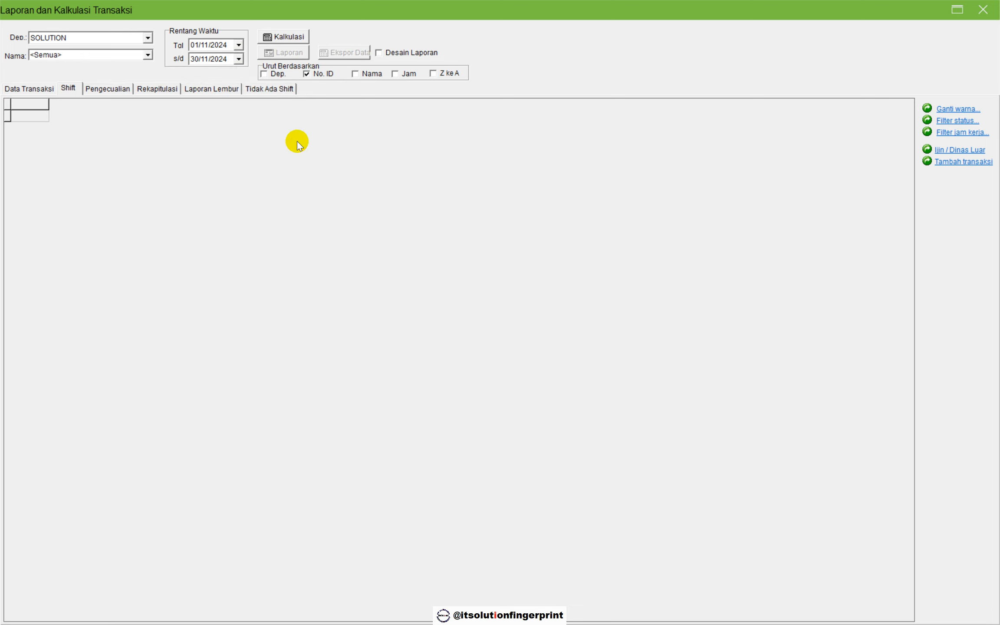
{"action": "left_click", "coordinate": [286, 38]}
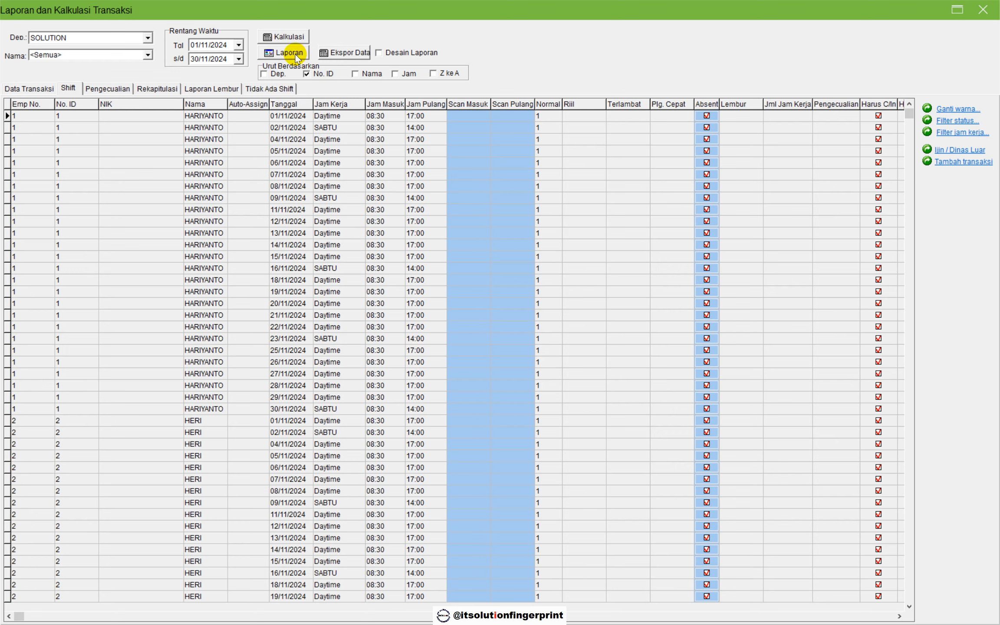
Step: Generate the Laporan Detail Harian report, save it to the Desktop as an Excel file (*.xls) named ABSENSI, and close the report windows
{"action": "left_click", "coordinate": [295, 54]}
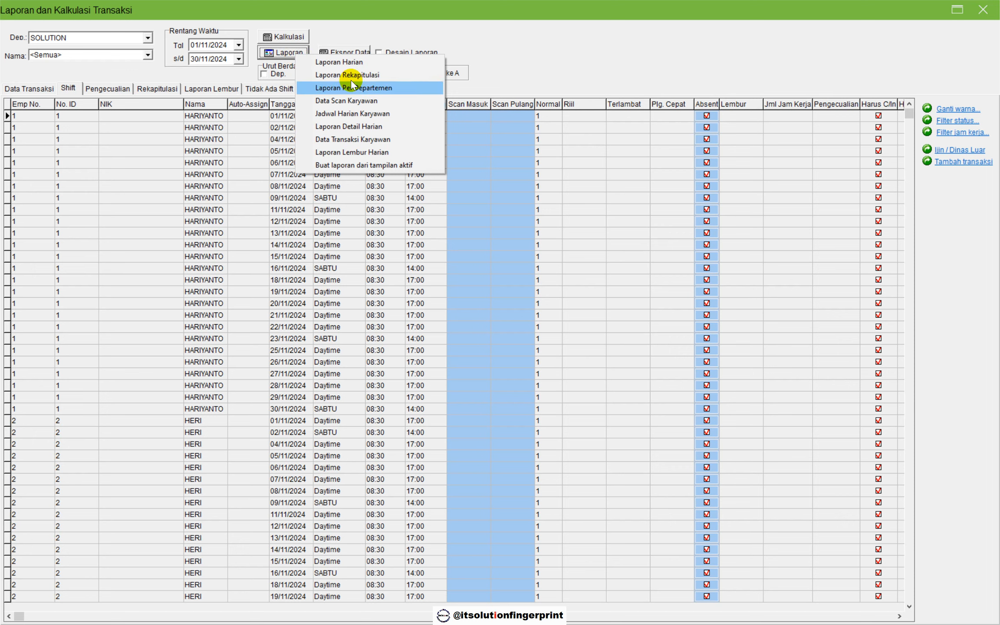
{"action": "left_click", "coordinate": [361, 129]}
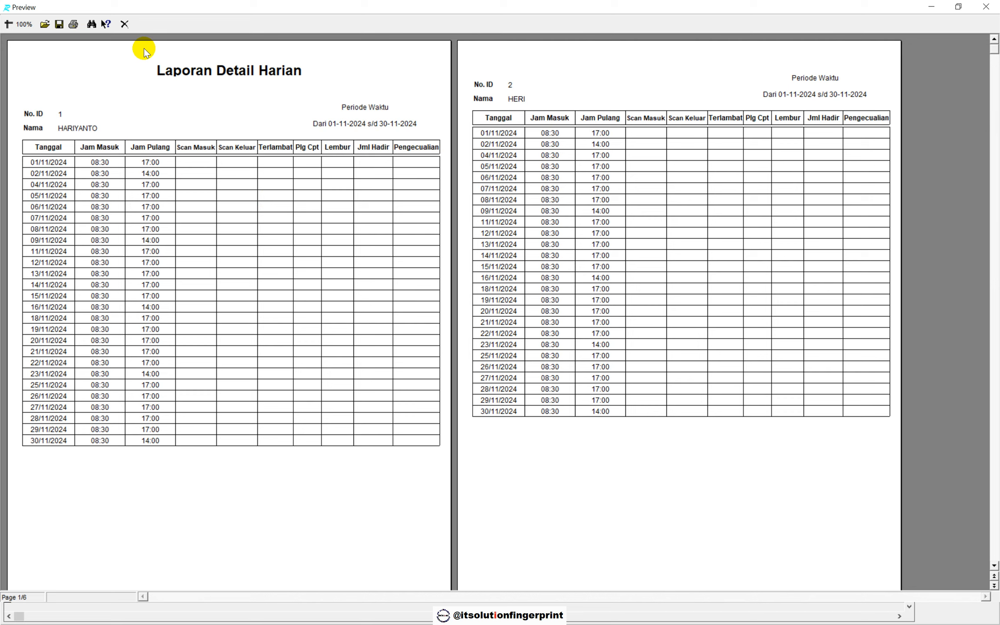
{"action": "left_click", "coordinate": [59, 28]}
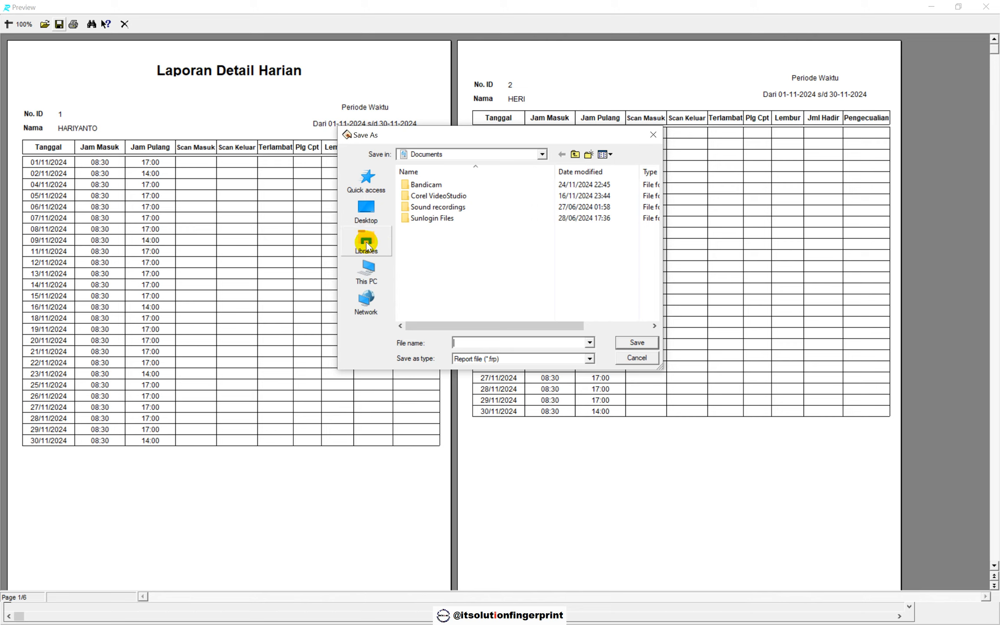
{"action": "left_click", "coordinate": [369, 217]}
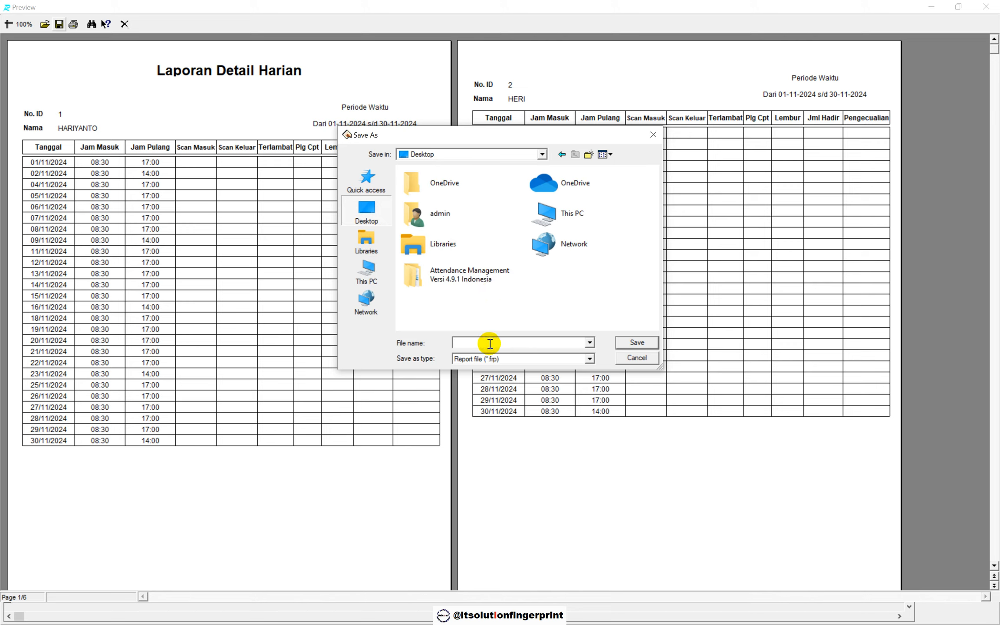
{"action": "left_click", "coordinate": [489, 344]}
{"action": "type", "text": "ABSENSI"}
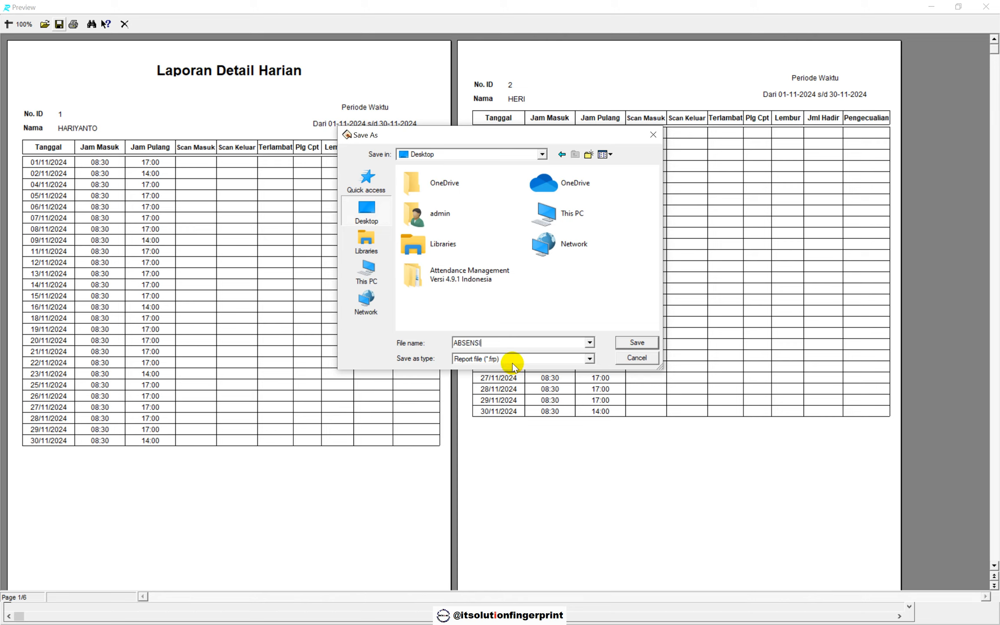
{"action": "left_click", "coordinate": [588, 358]}
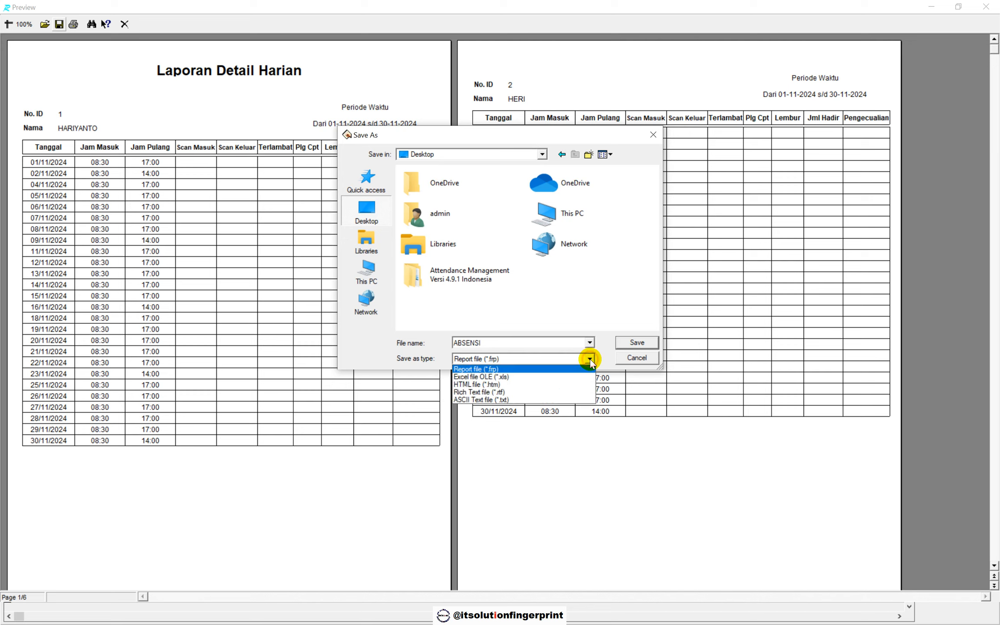
{"action": "left_click", "coordinate": [512, 376]}
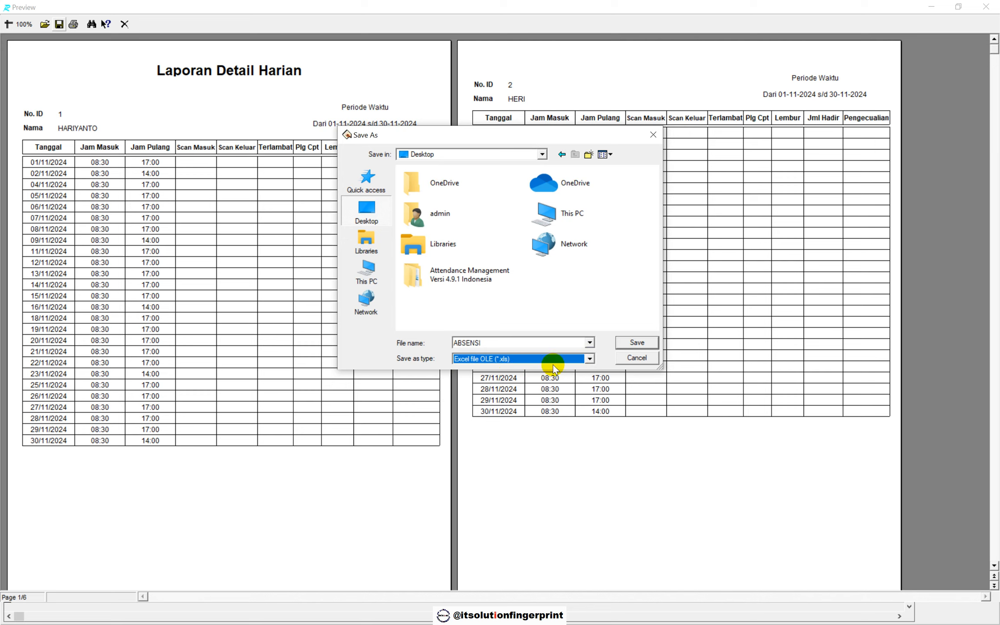
{"action": "left_click", "coordinate": [629, 342]}
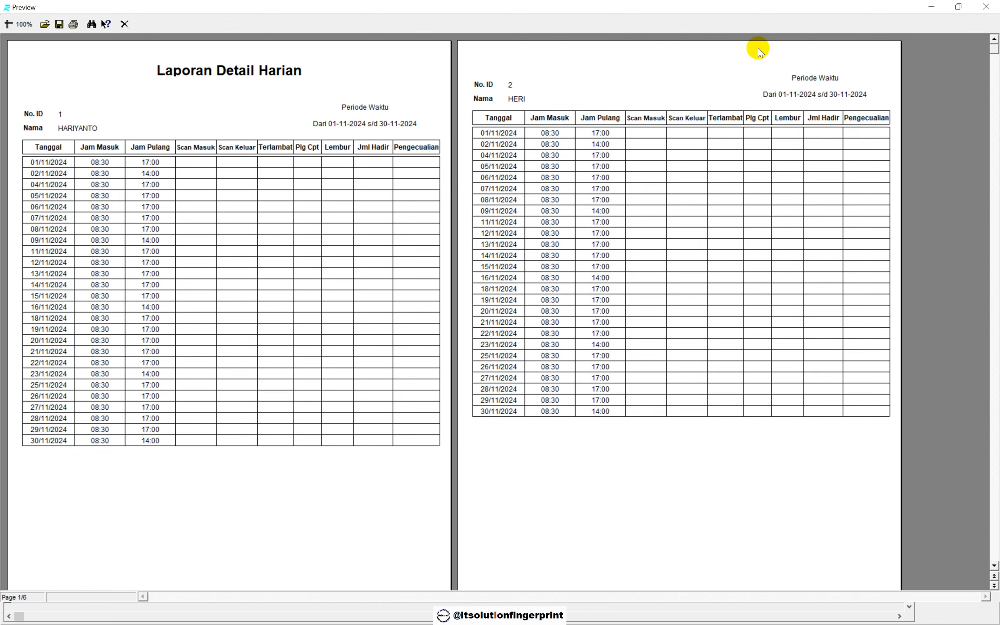
{"action": "left_click", "coordinate": [989, 8]}
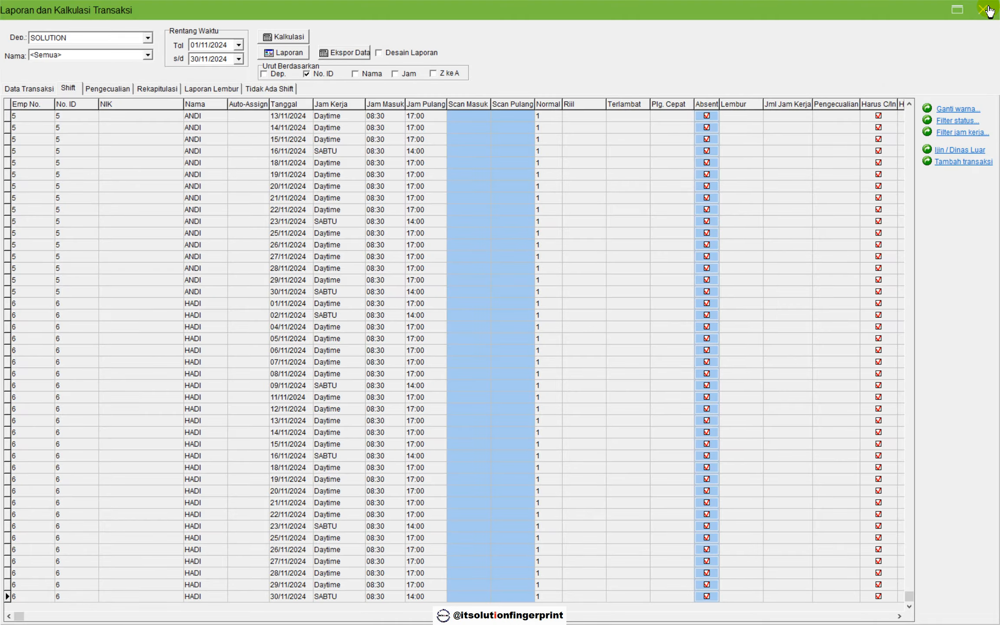
{"action": "left_click", "coordinate": [988, 7]}
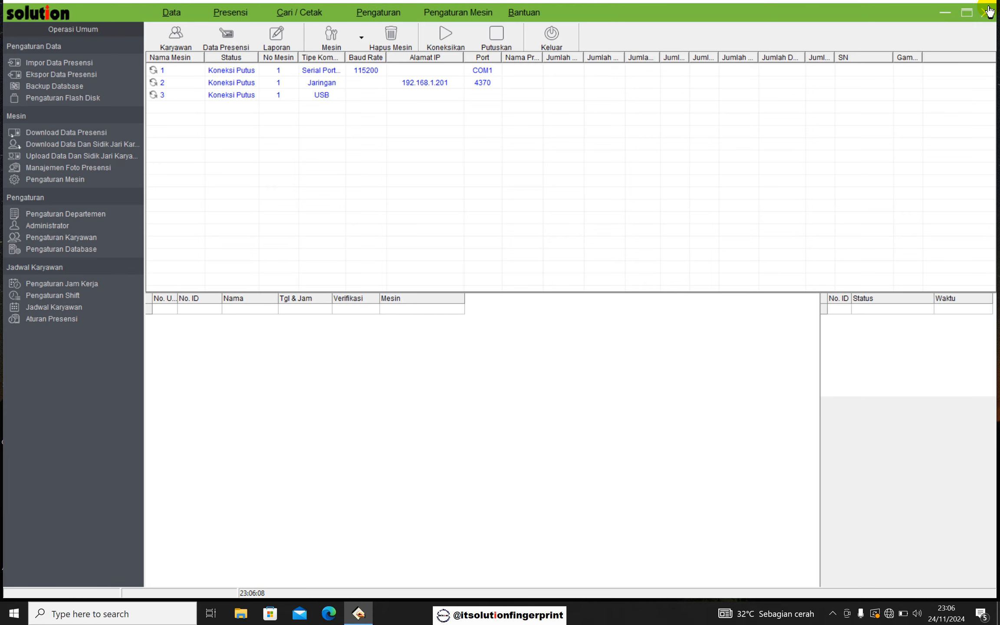
Step: Open the ABSENSI file from the desktop in Excel, examine the employees' daily detail tables, and return to Solution Attendance Management
{"action": "left_click", "coordinate": [942, 14]}
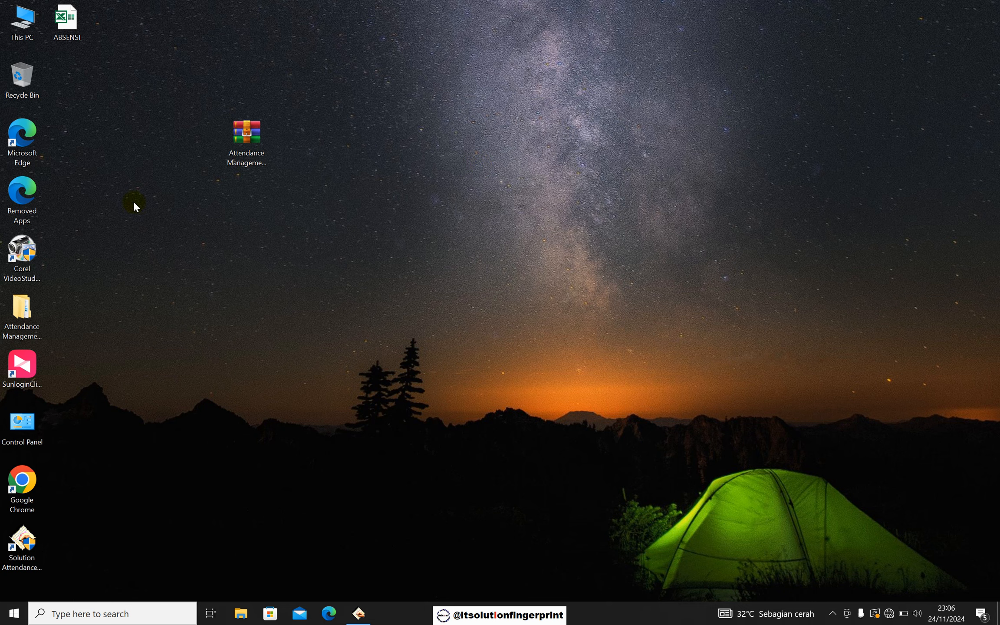
{"action": "left_click", "coordinate": [79, 31]}
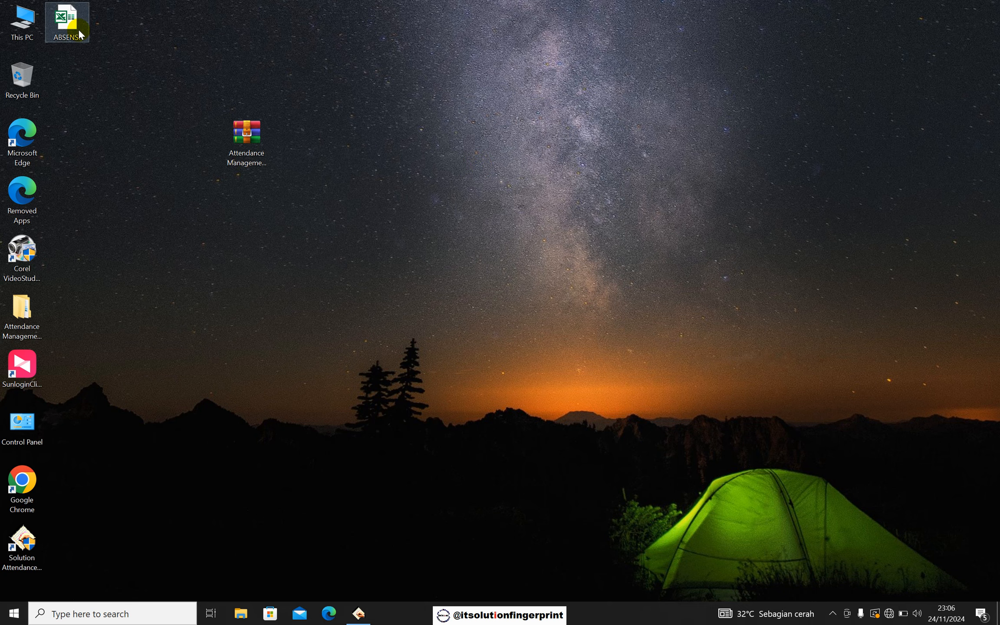
{"action": "double_click", "coordinate": [78, 29]}
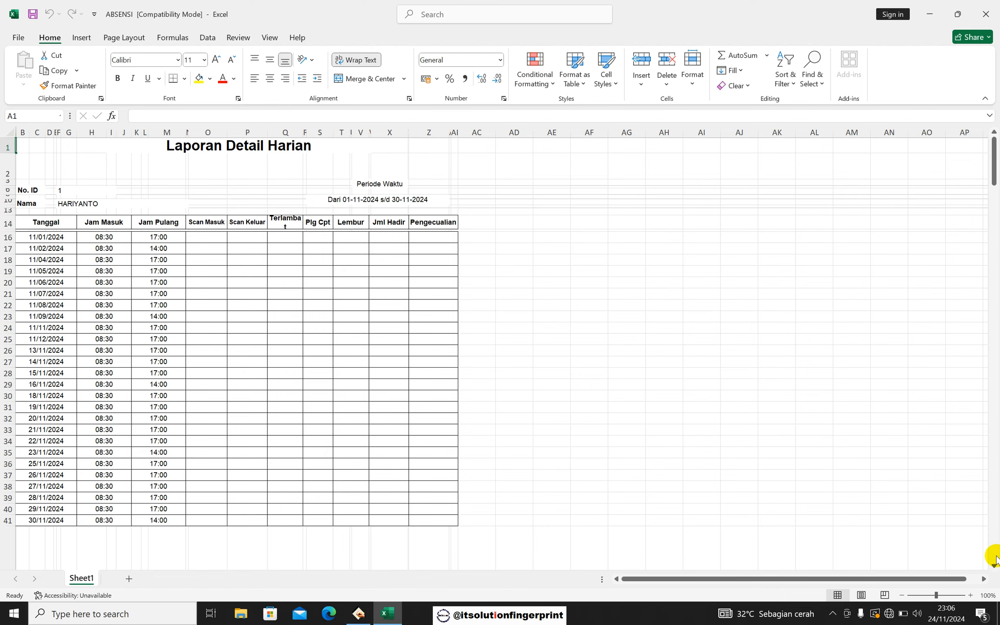
{"action": "left_click_drag", "start_coordinate": [994, 566], "coordinate": [993, 567]}
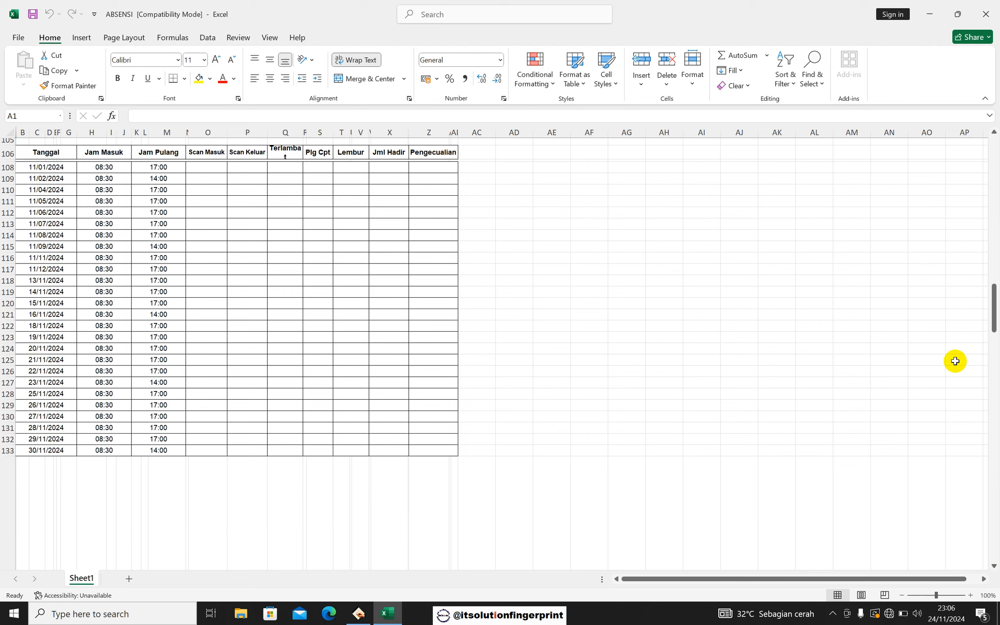
{"action": "left_click", "coordinate": [985, 14]}
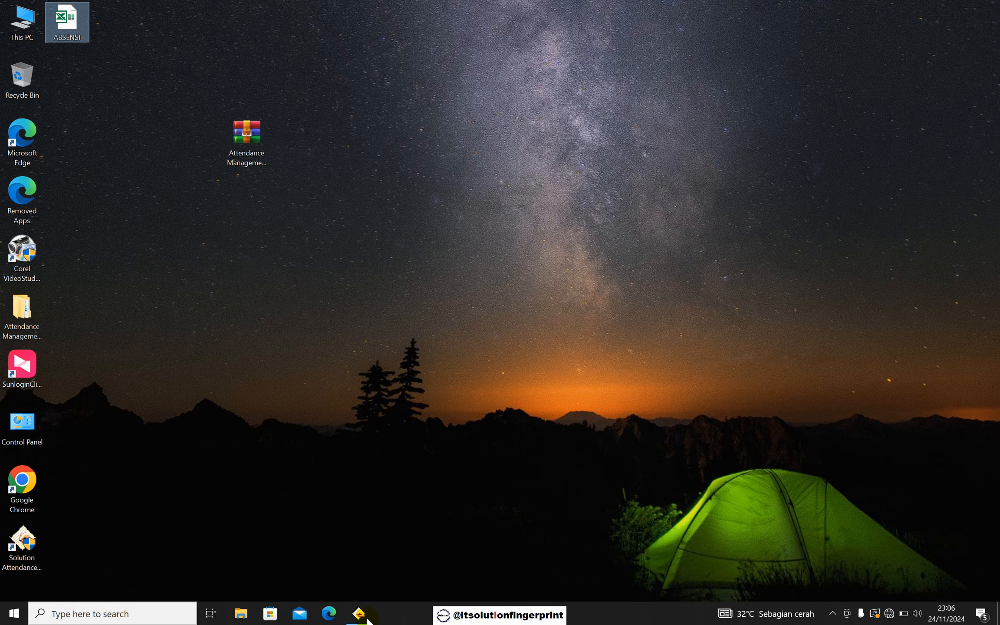
{"action": "left_click", "coordinate": [363, 616]}
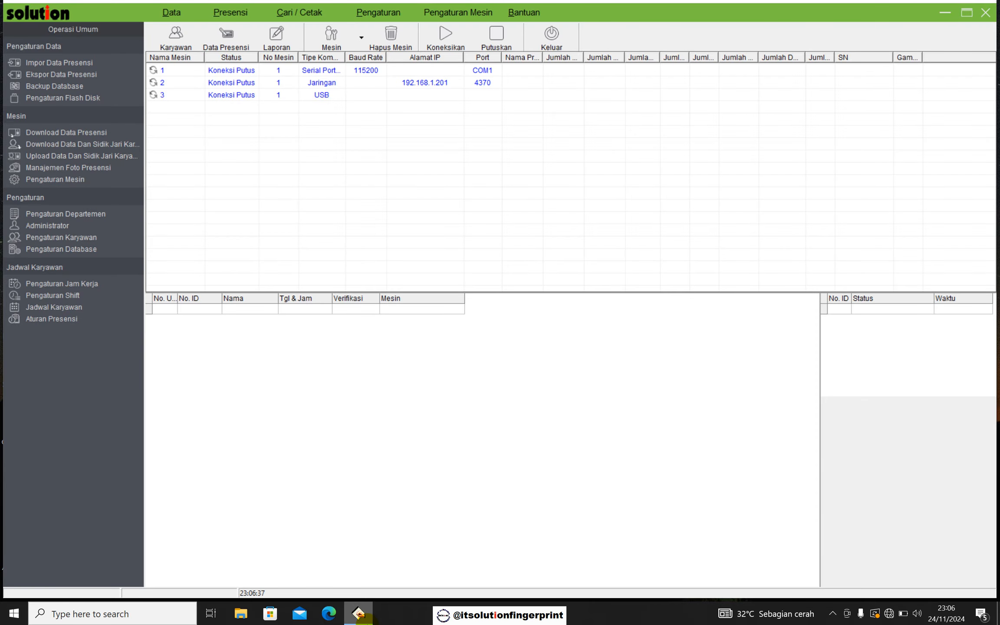